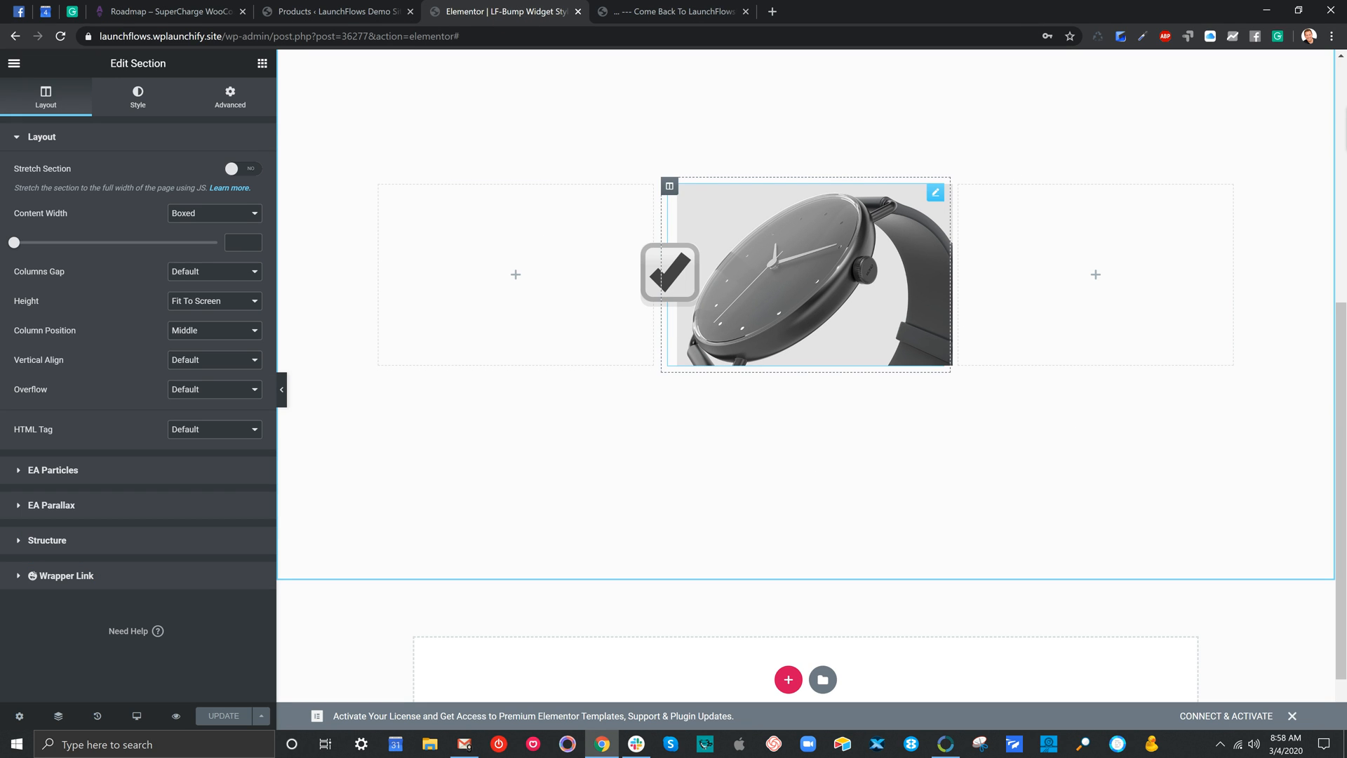
Comment out all the custom CSS of the watch's shortcode widget by wrapping it in /* and */
{"action": "left_click", "coordinate": [701, 195]}
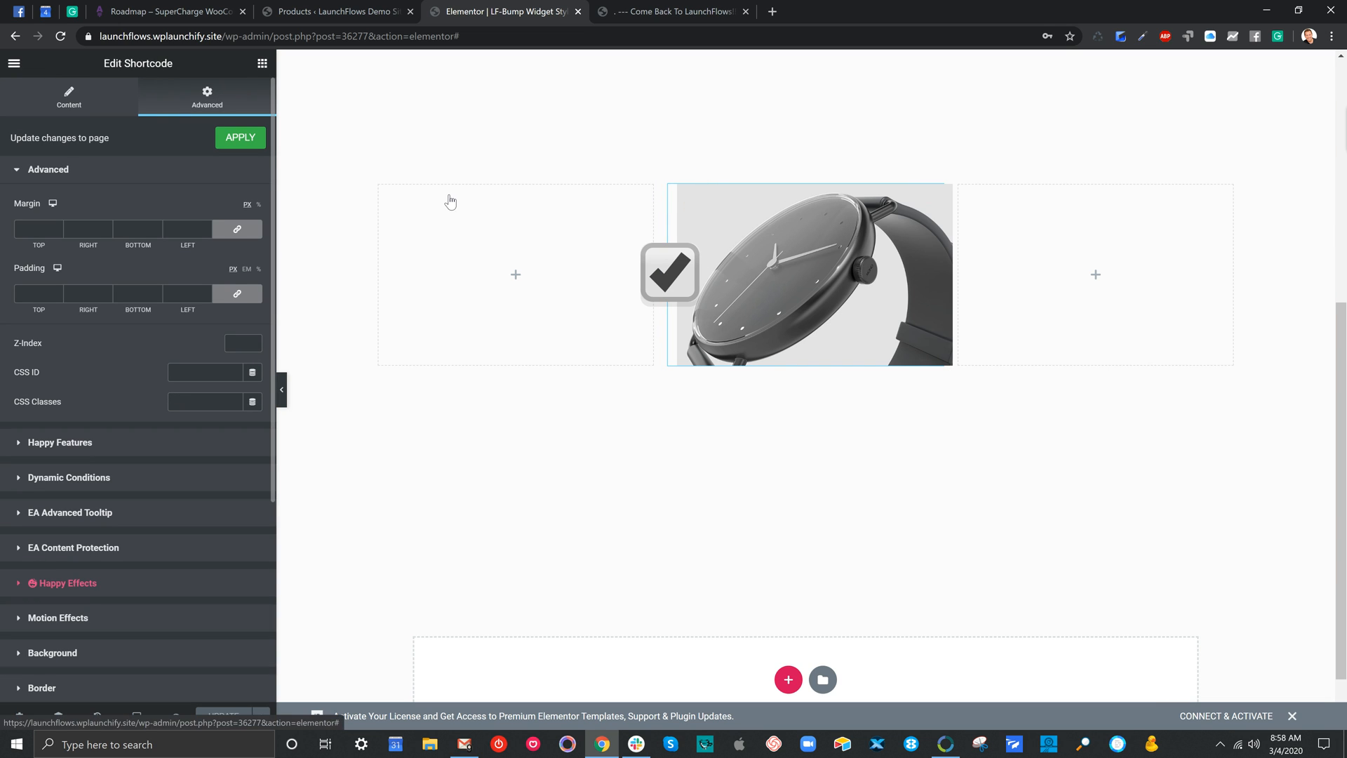
{"action": "scroll", "coordinate": [239, 372], "scroll_direction": "down", "scroll_amount": 4}
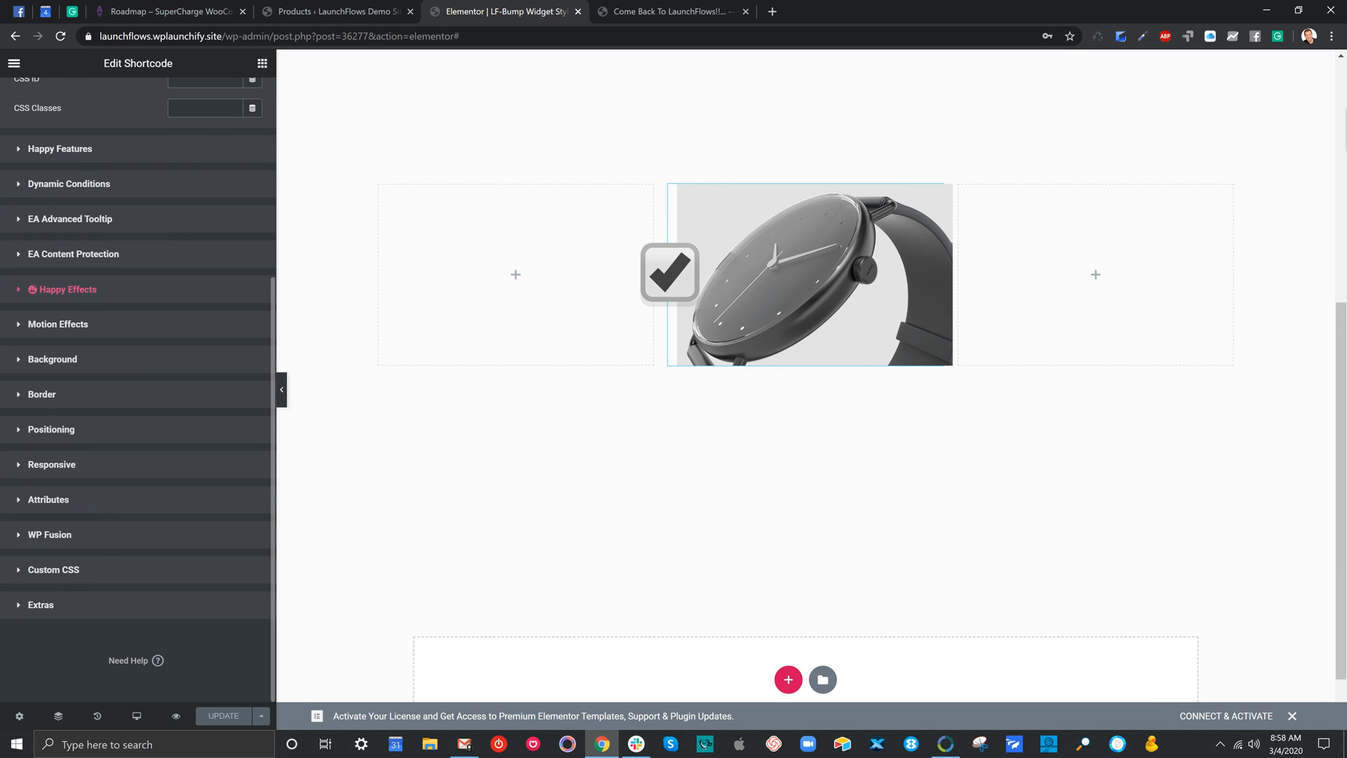
{"action": "left_click", "coordinate": [92, 569]}
{"action": "scroll", "coordinate": [91, 569], "scroll_direction": "down", "scroll_amount": 5}
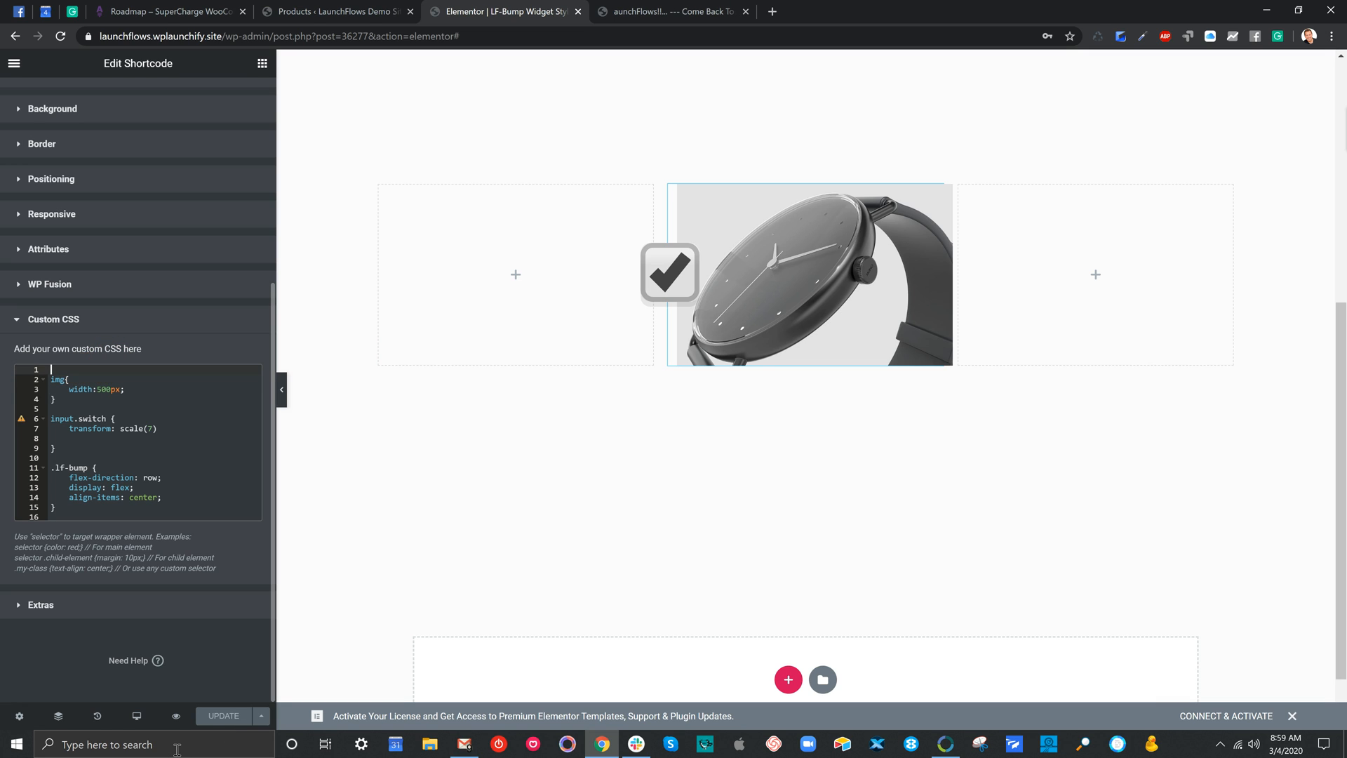
{"action": "type", "text": "/*"}
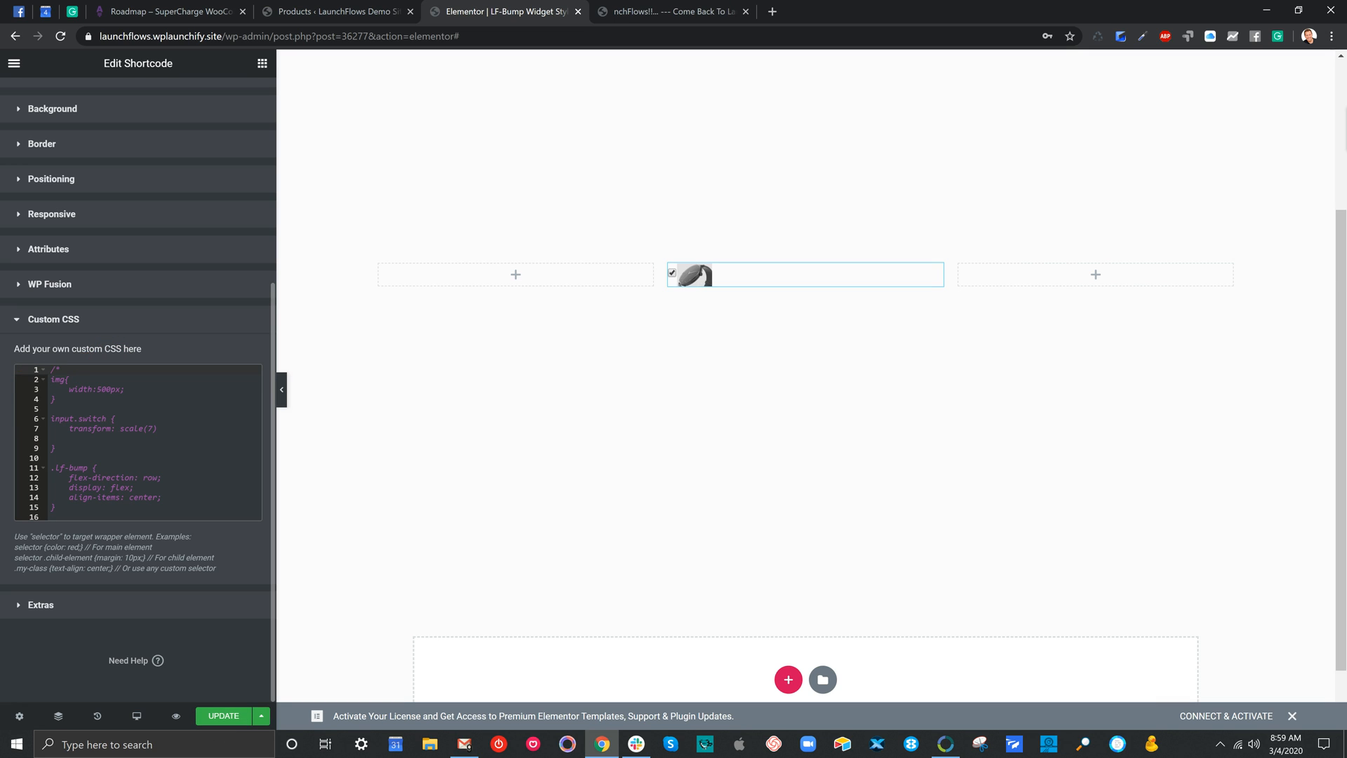
{"action": "left_click", "coordinate": [54, 517]}
{"action": "type", "text": "*"}
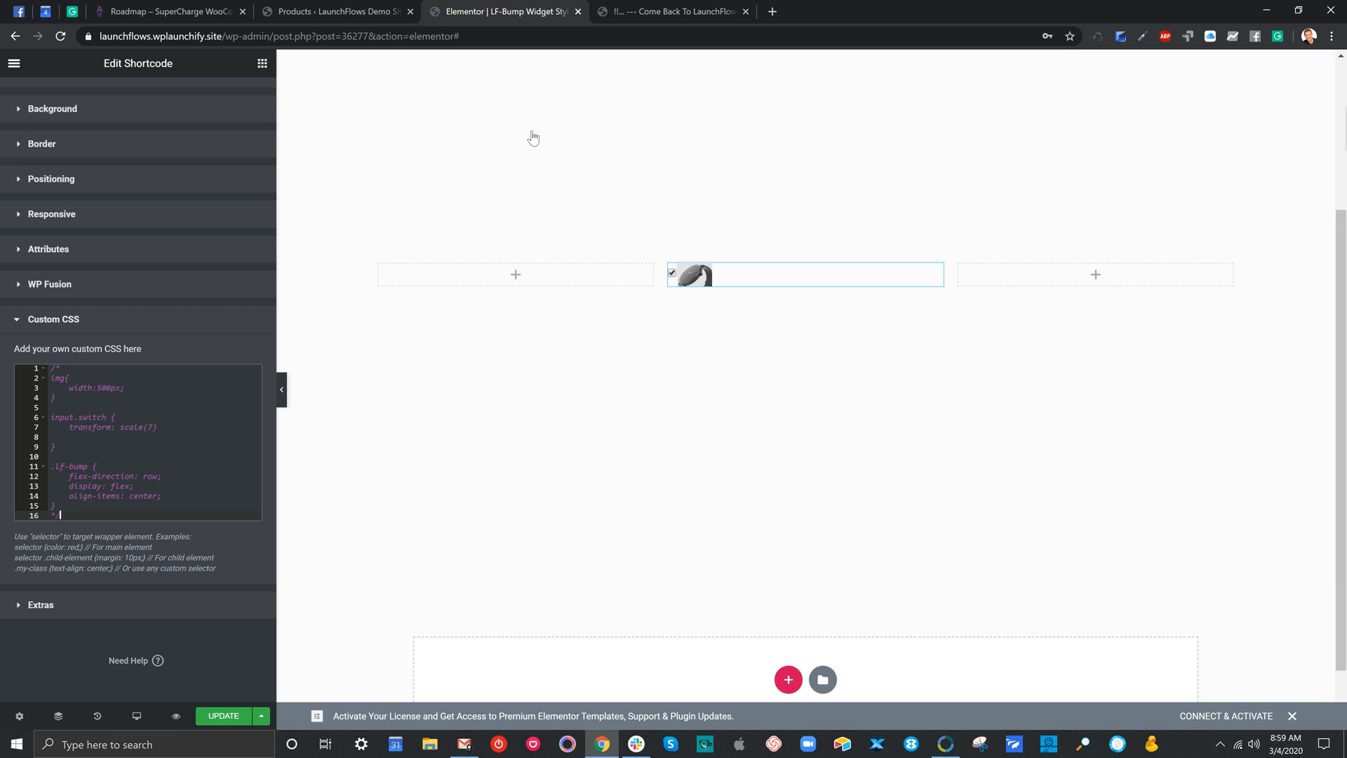
{"action": "left_click", "coordinate": [262, 63]}
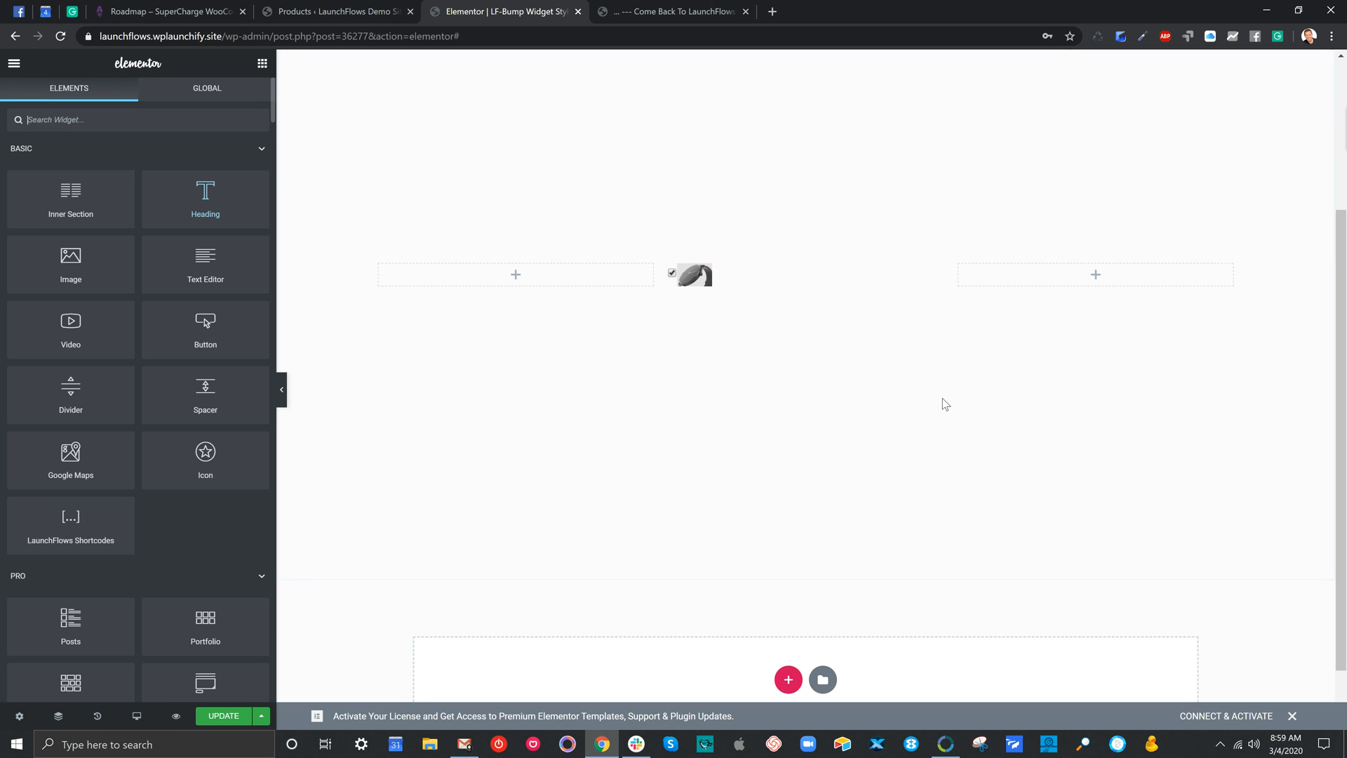
Inspect the watch widget's shortcode content and highlight its product attribute
{"action": "left_click", "coordinate": [717, 265]}
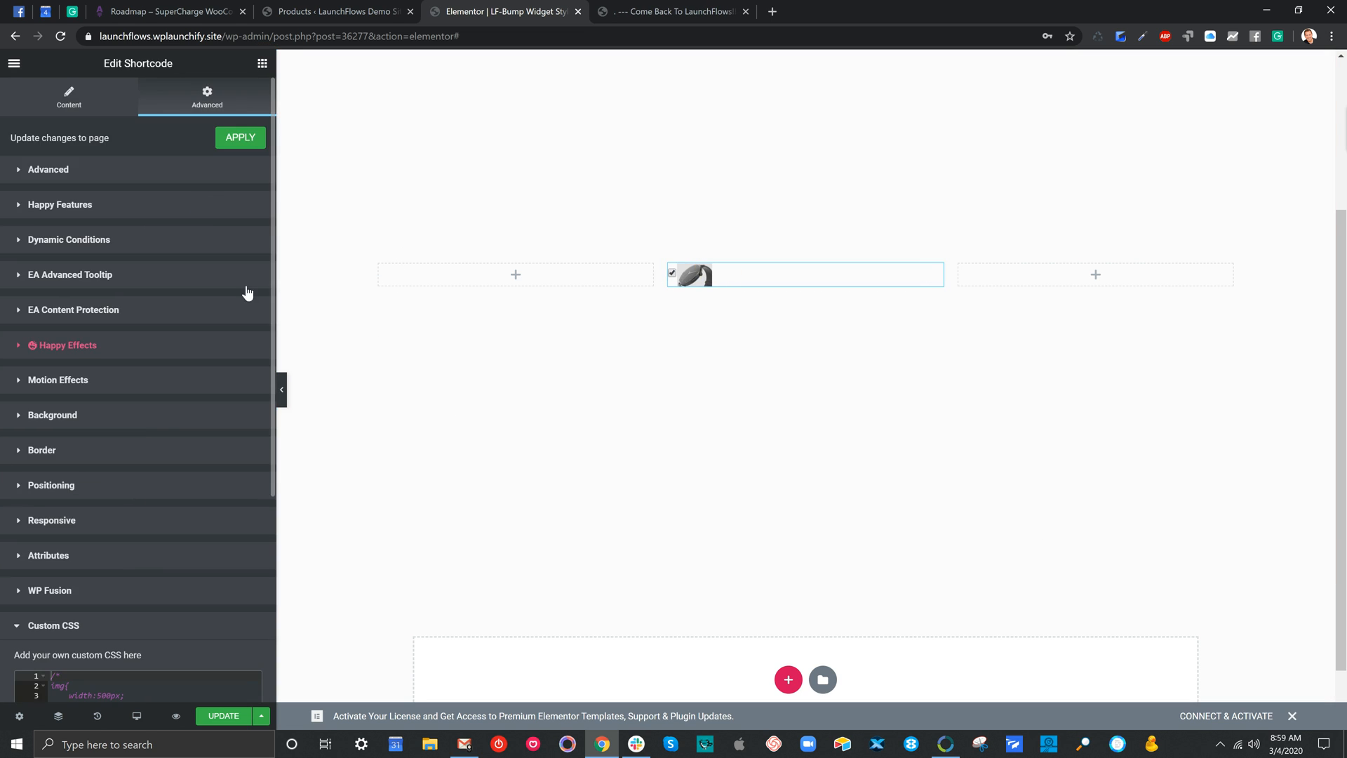
{"action": "left_click", "coordinate": [78, 102]}
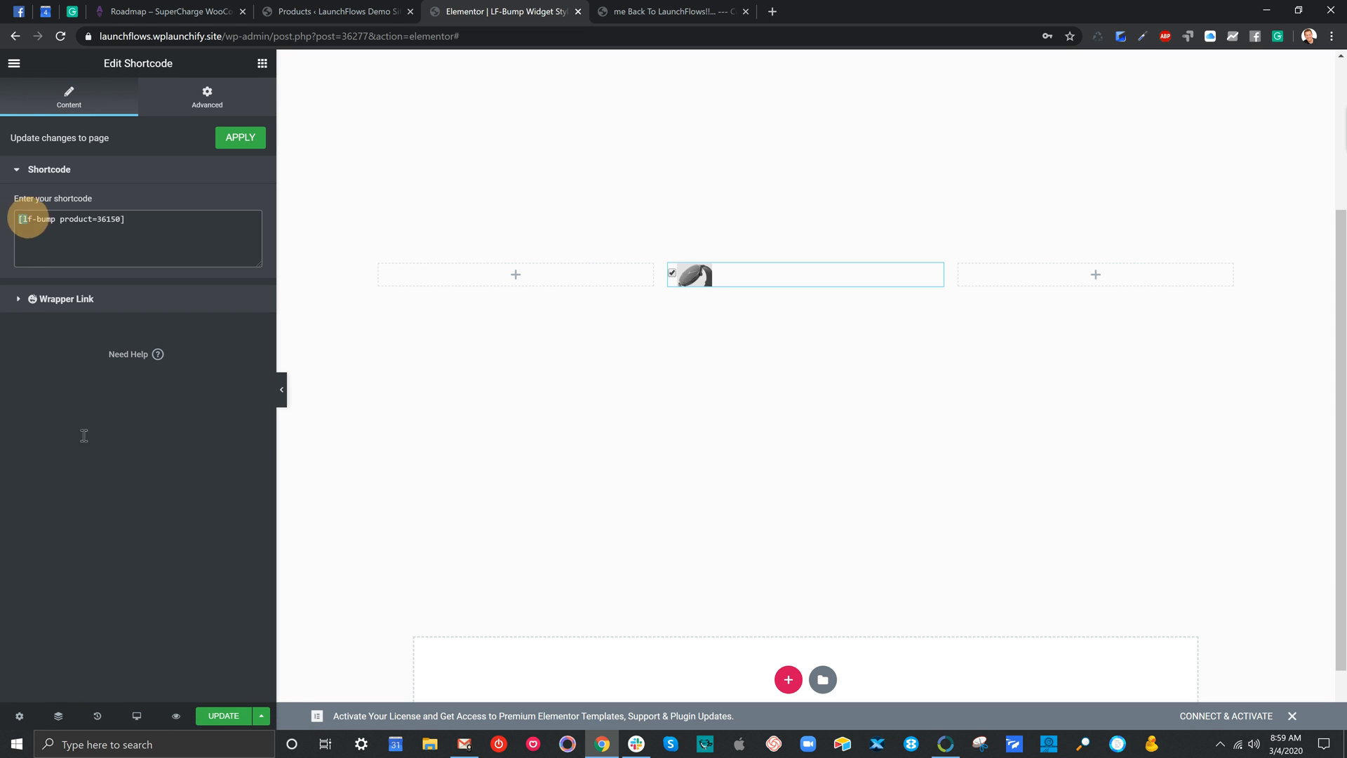
{"action": "left_click_drag", "start_coordinate": [30, 219], "coordinate": [92, 219]}
{"action": "left_click", "coordinate": [66, 225]}
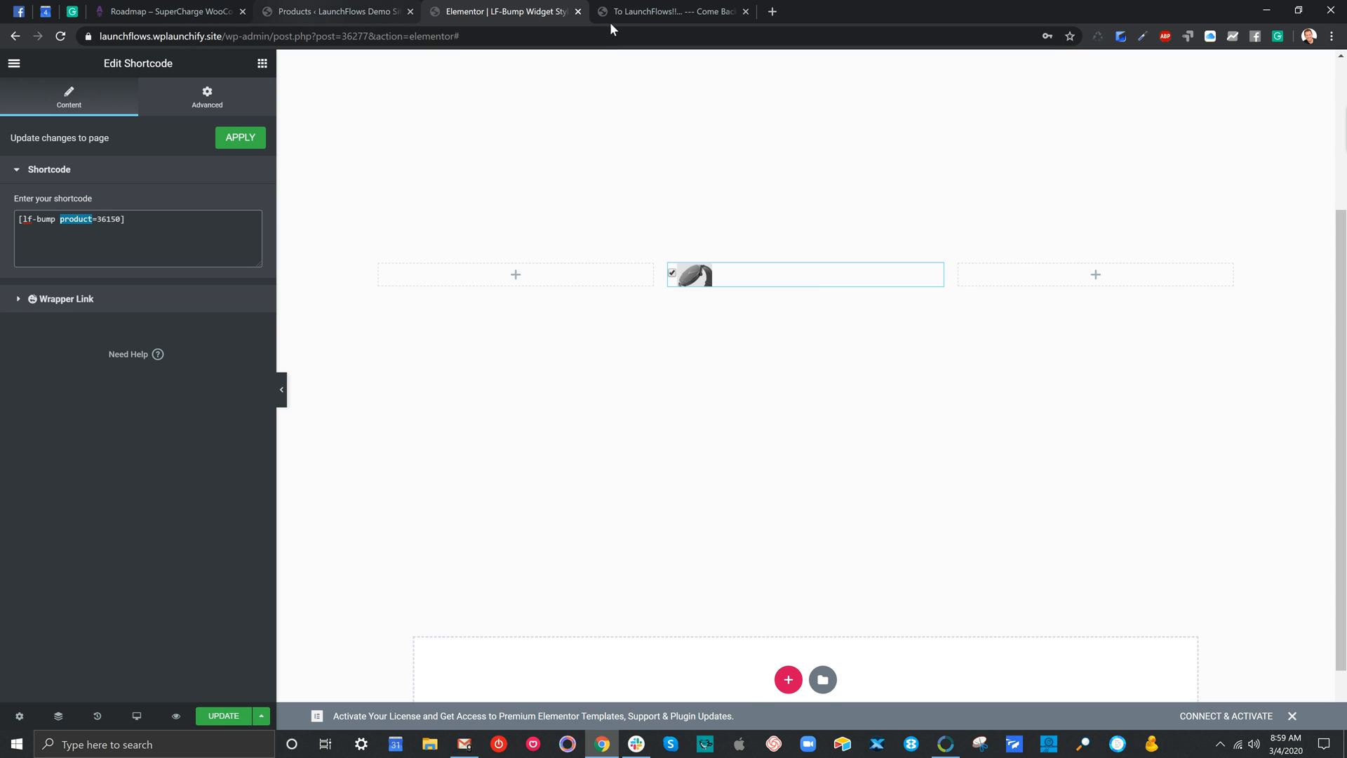
Look up the ID of Test Product in the WordPress product list
{"action": "left_click", "coordinate": [330, 11]}
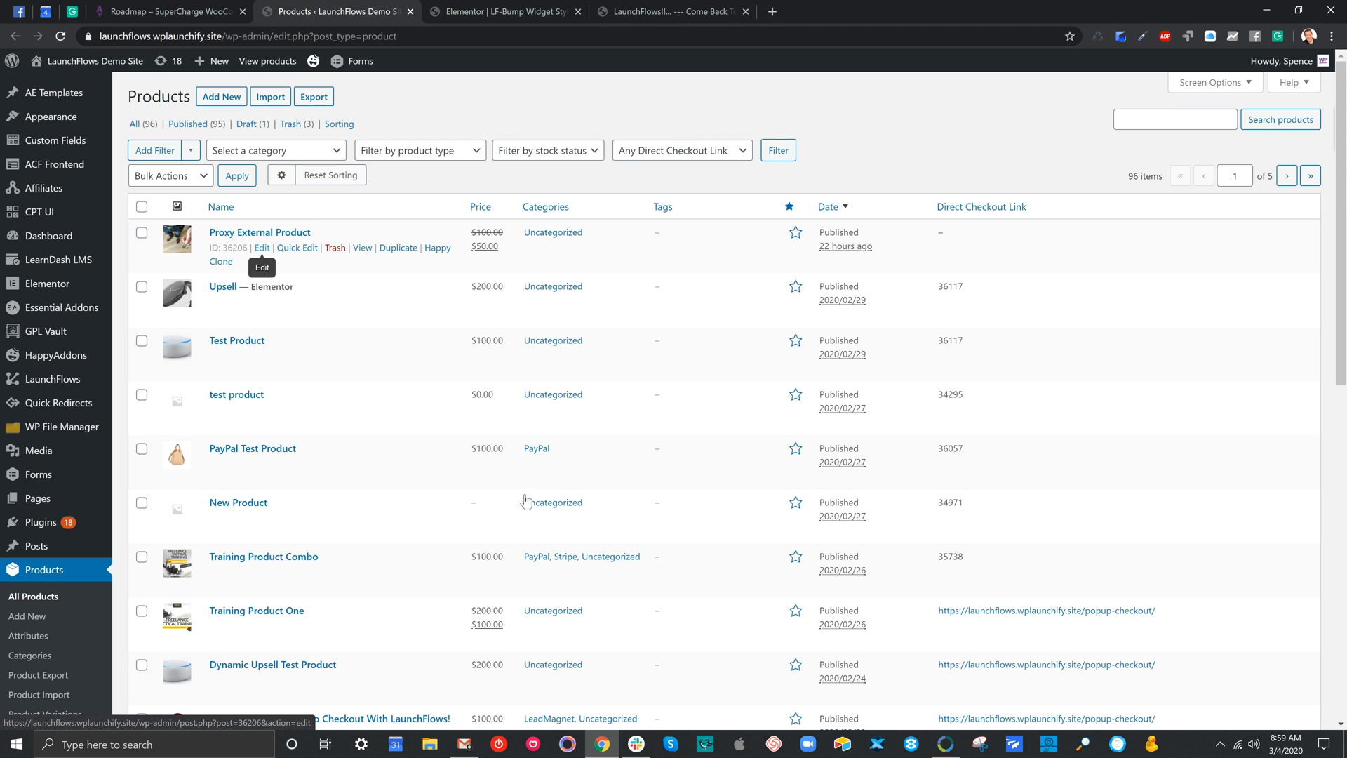
{"action": "double_click", "coordinate": [235, 301]}
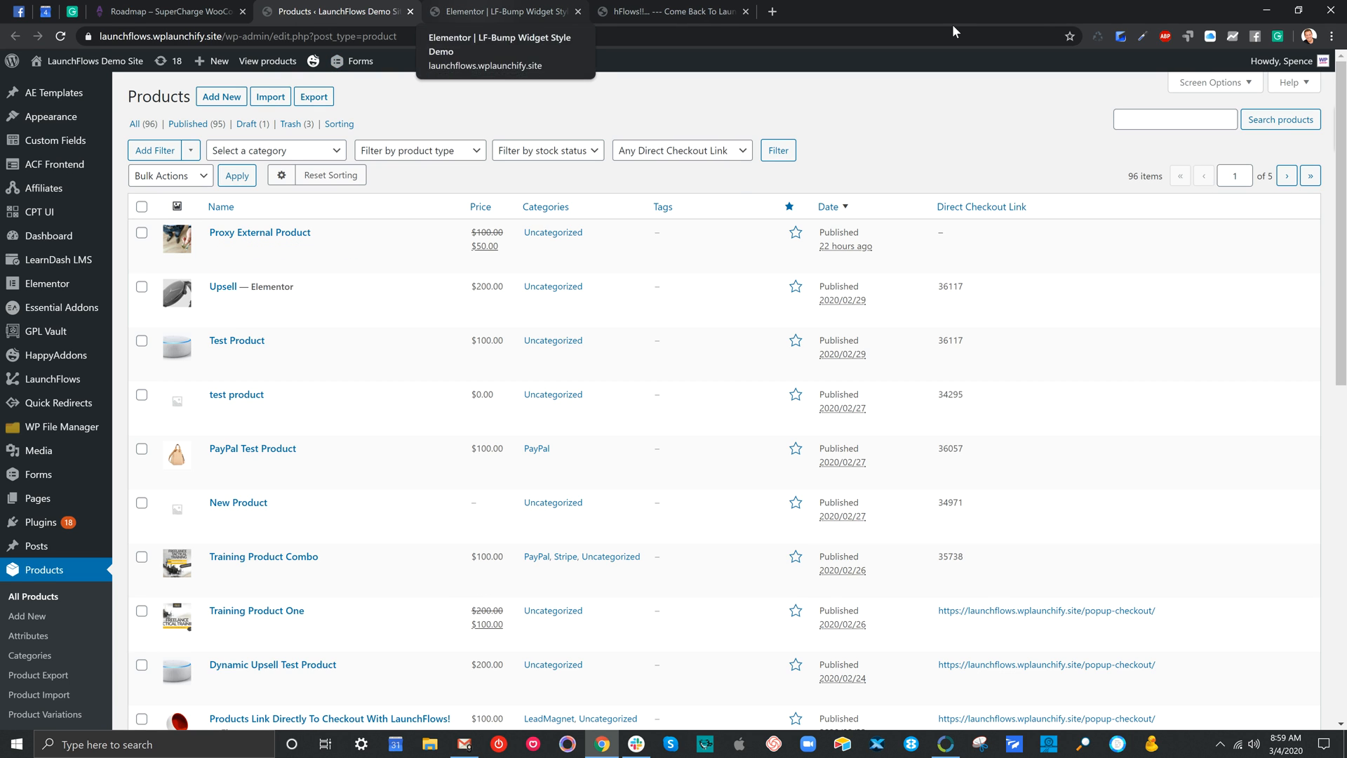
{"action": "left_click", "coordinate": [501, 11]}
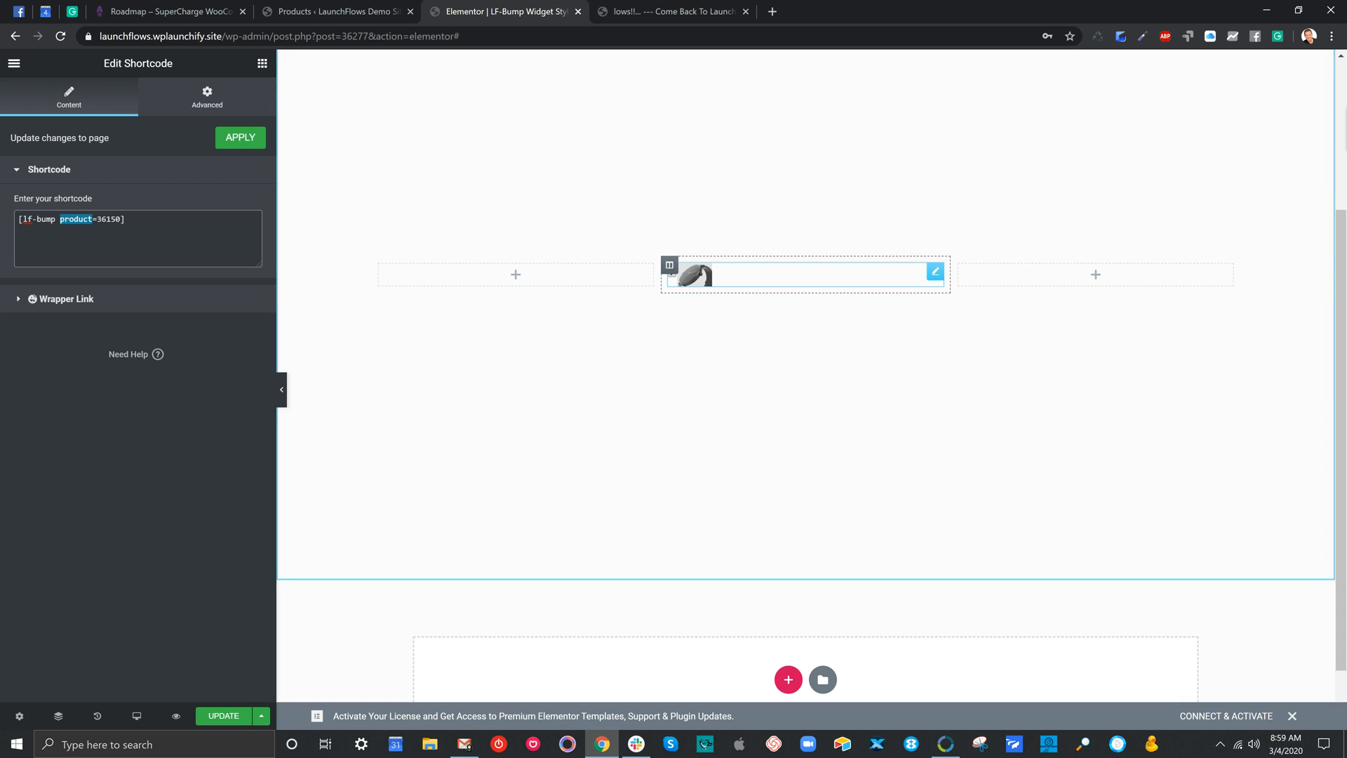
{"action": "left_click", "coordinate": [369, 10]}
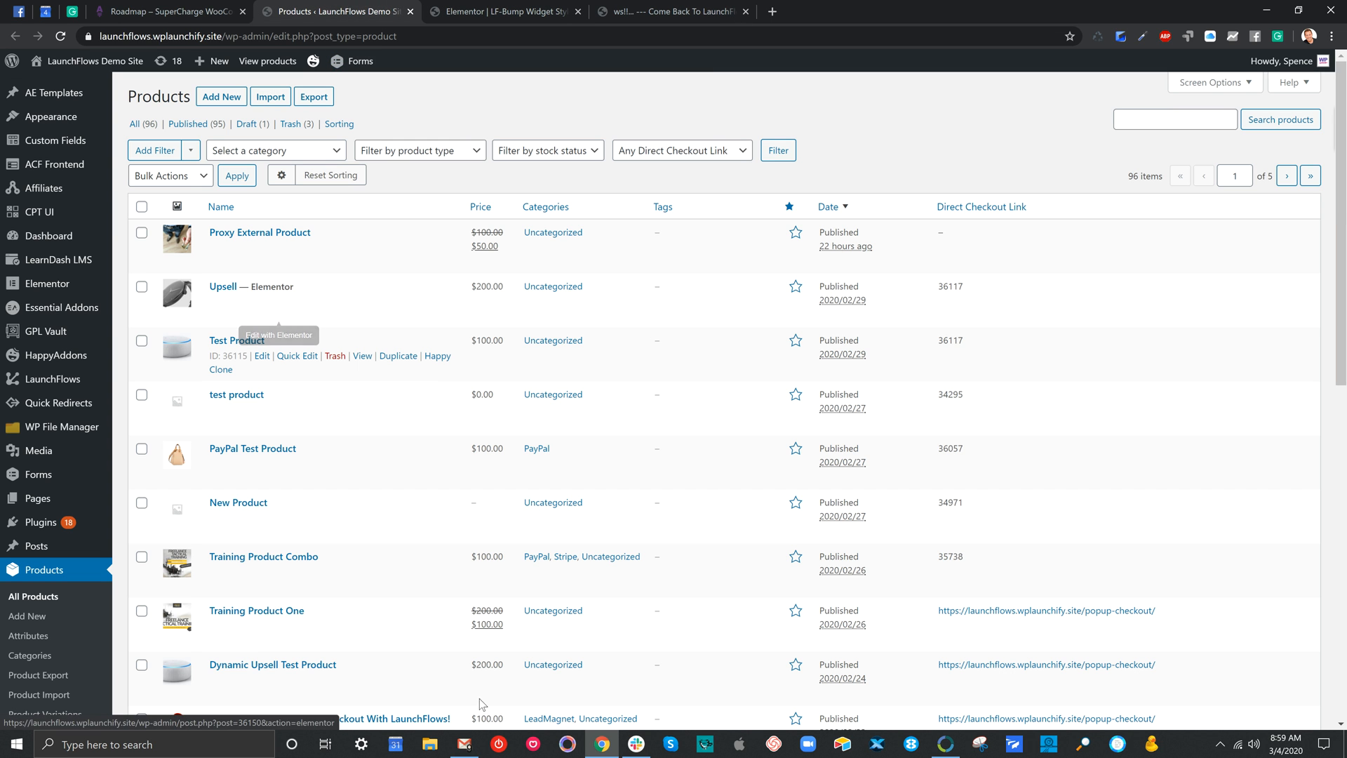
{"action": "left_click_drag", "start_coordinate": [224, 355], "coordinate": [242, 354]}
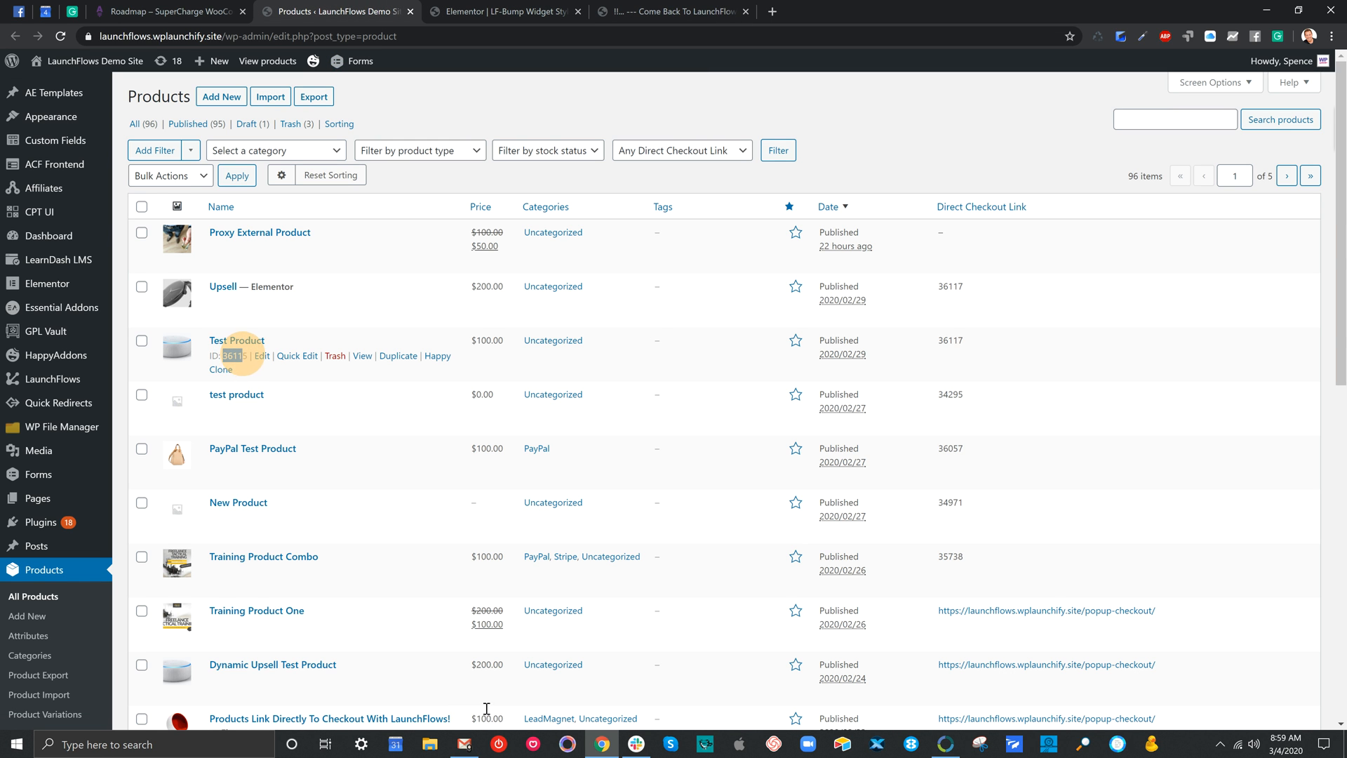
Change the product ID in the lf-bump shortcode to 36115
{"action": "left_click", "coordinate": [478, 11]}
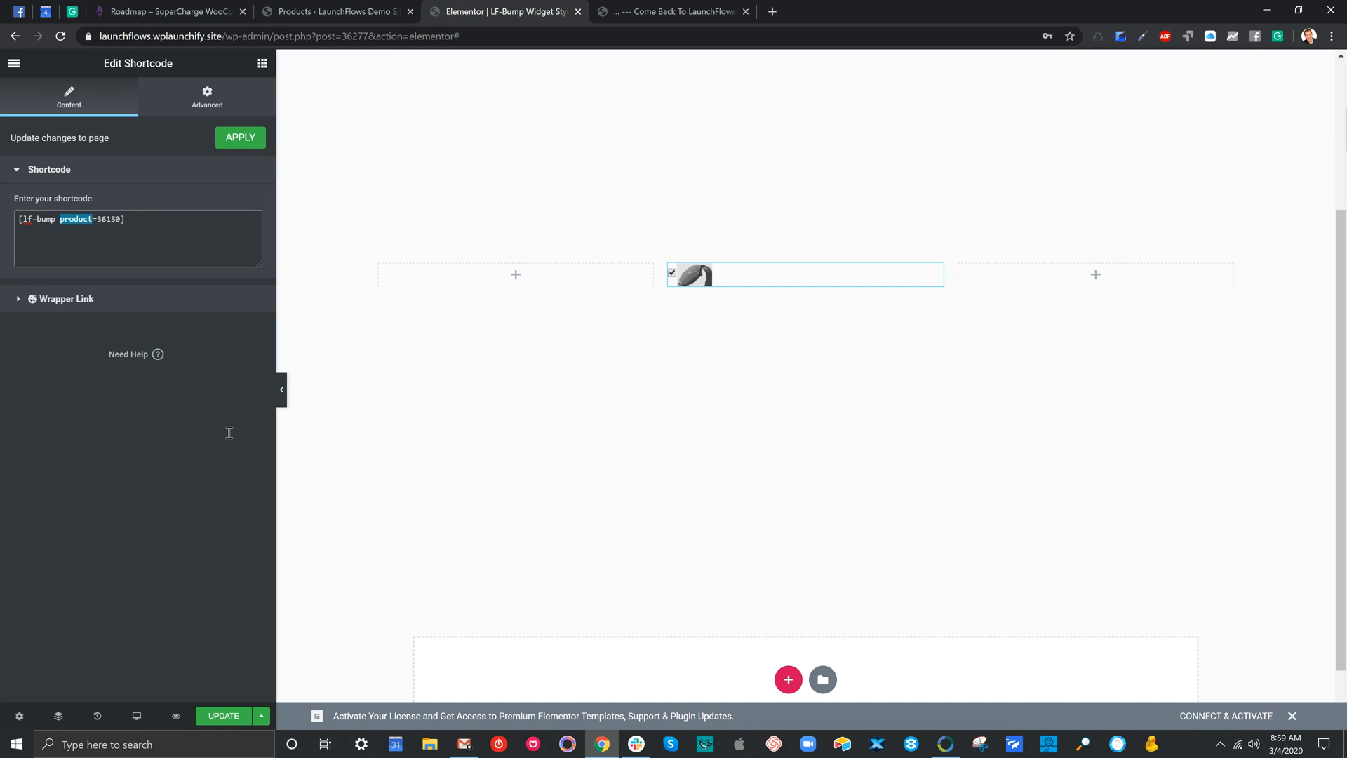
{"action": "left_click", "coordinate": [114, 217]}
{"action": "key", "text": "BackSpace"}
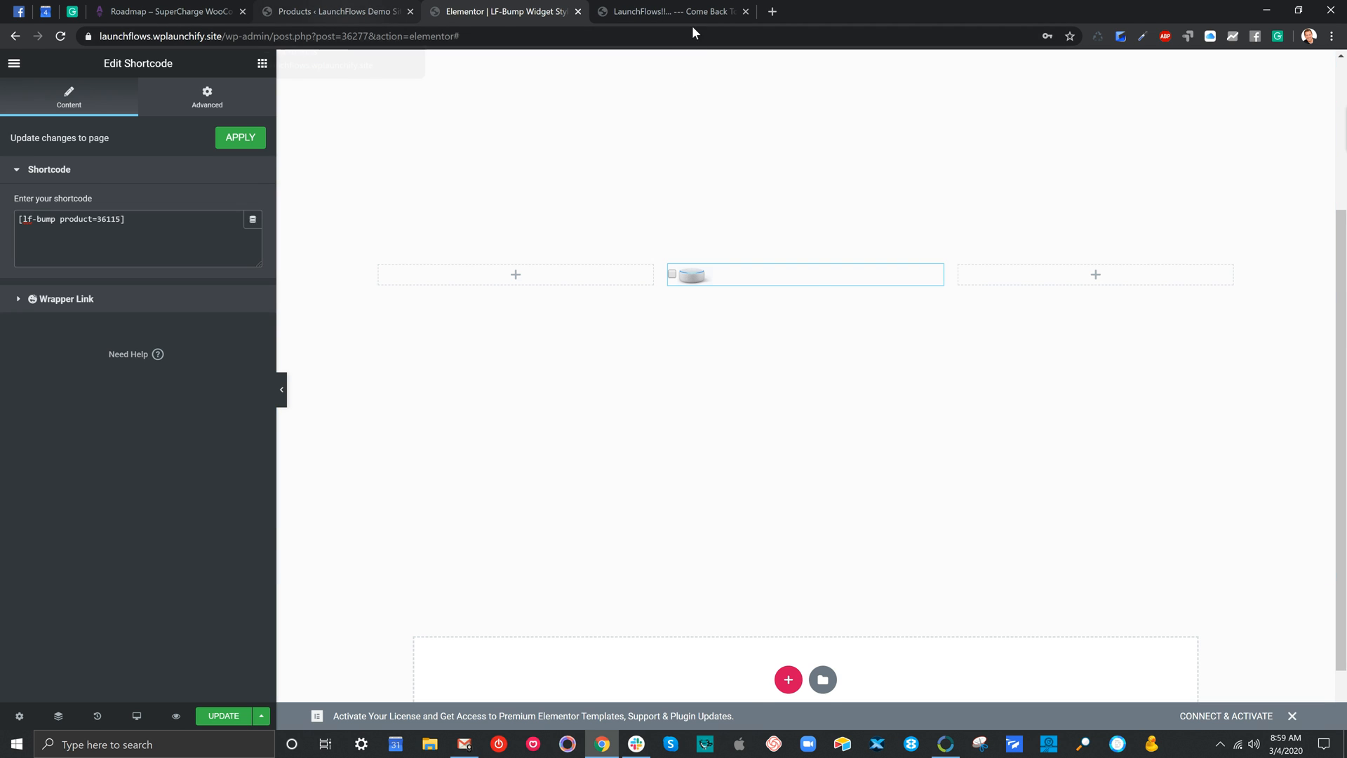
Restore the lf-bump shortcode's product ID to 36150 and apply the change to the page
{"action": "key", "text": "ctrl+shift+Tab"}
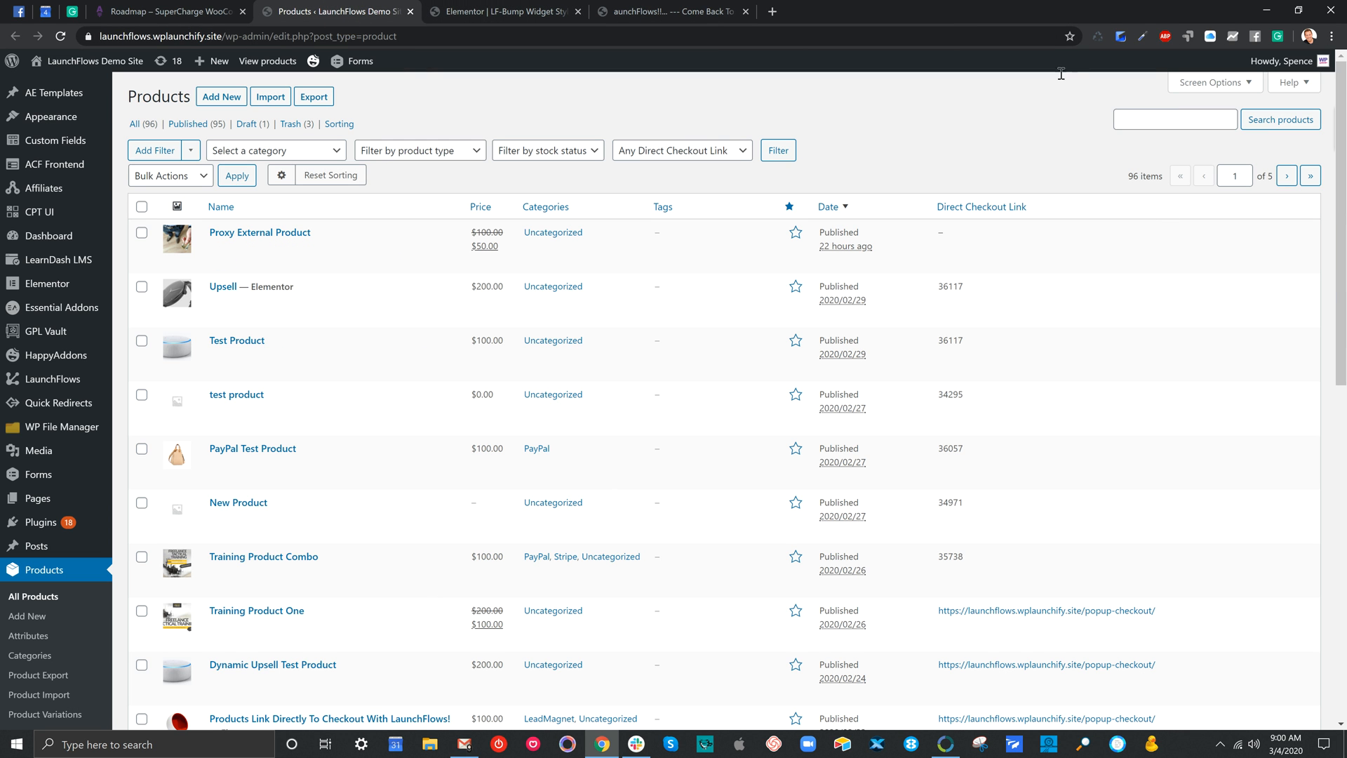
{"action": "left_click", "coordinate": [505, 11]}
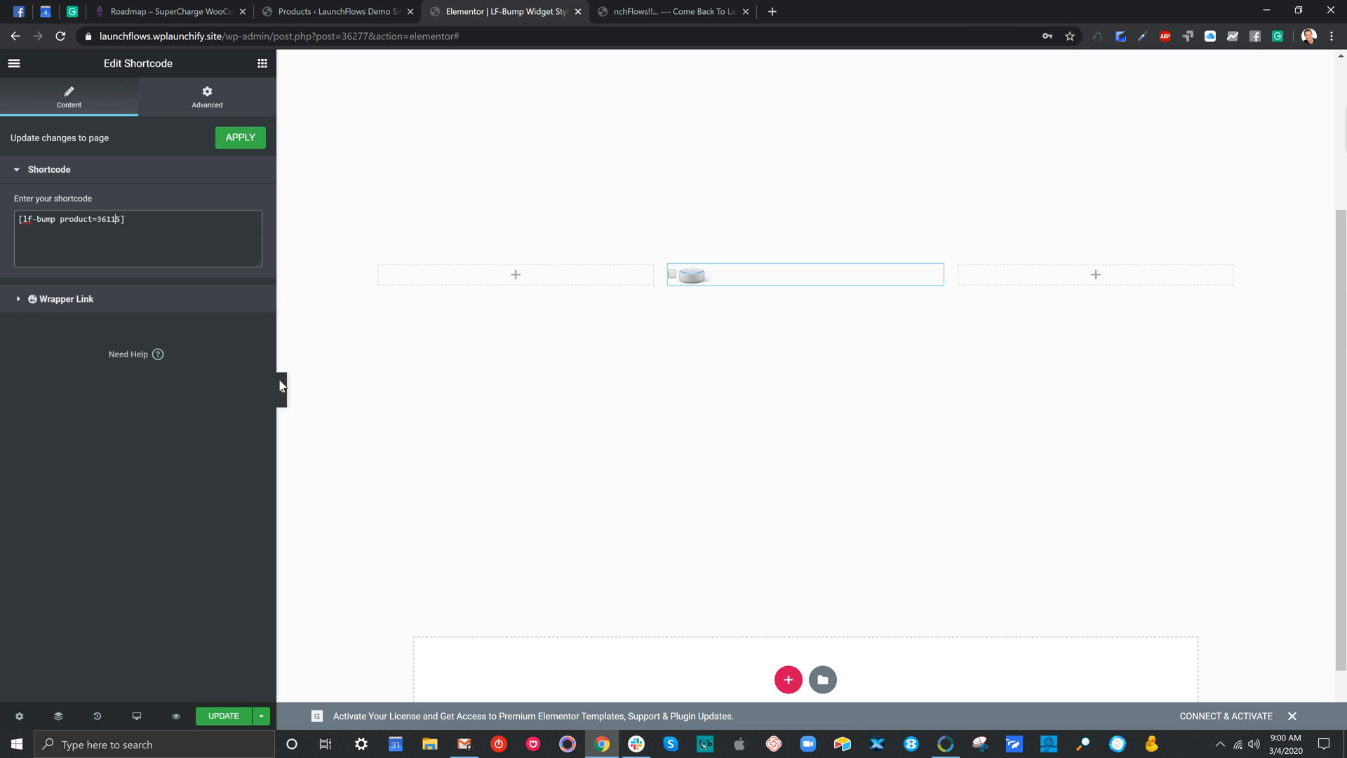
{"action": "key", "text": "Left"}
{"action": "key", "text": "Return"}
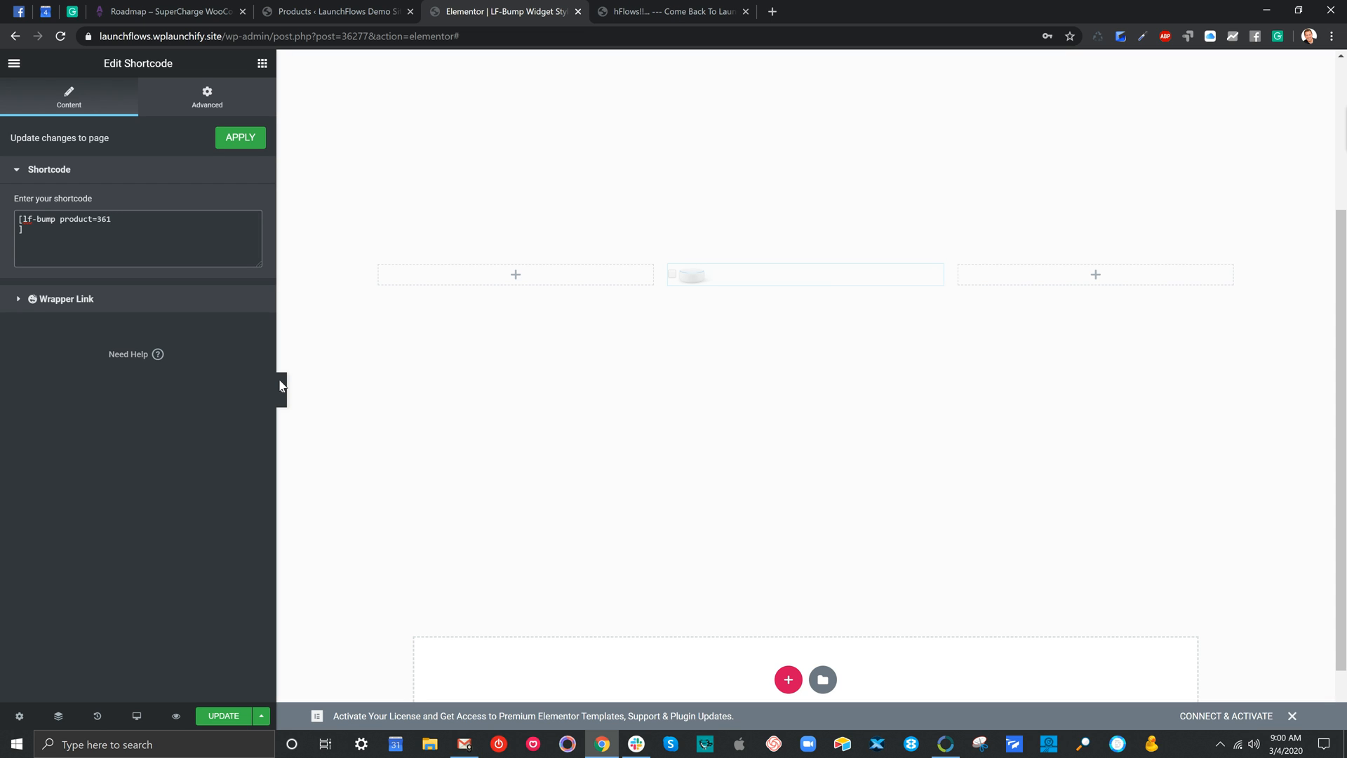
{"action": "key", "text": "BackSpace"}
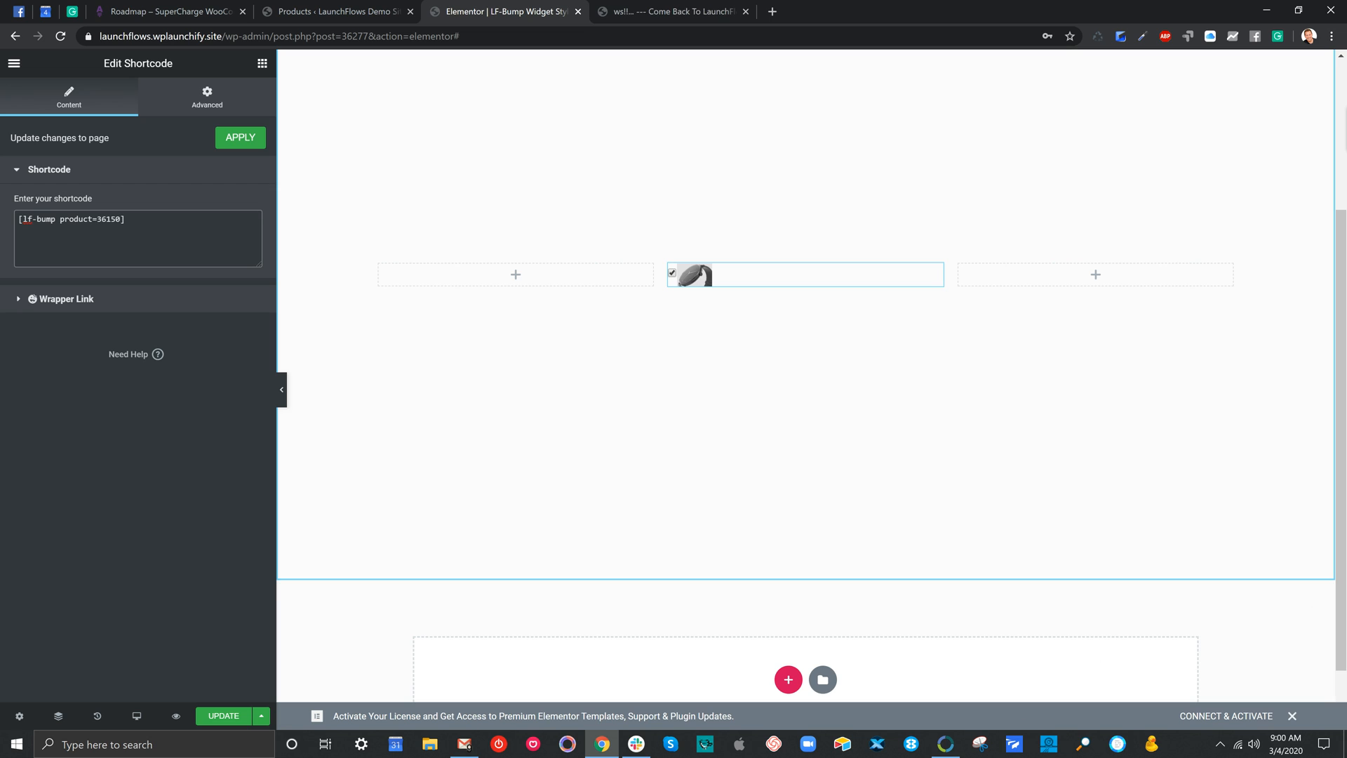
{"action": "left_click", "coordinate": [241, 143]}
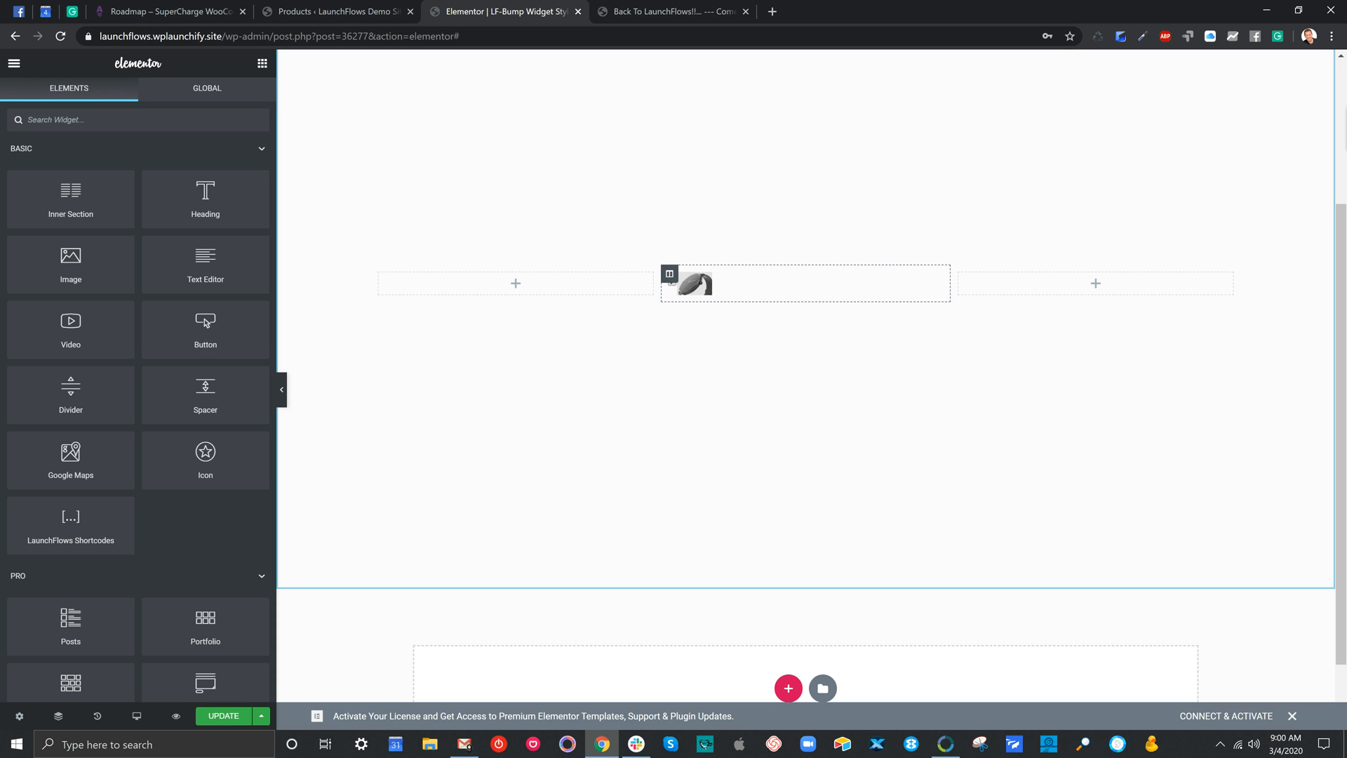
Add a new column directly after the watch's column and widen it to about 42.74%
{"action": "right_click", "coordinate": [670, 273]}
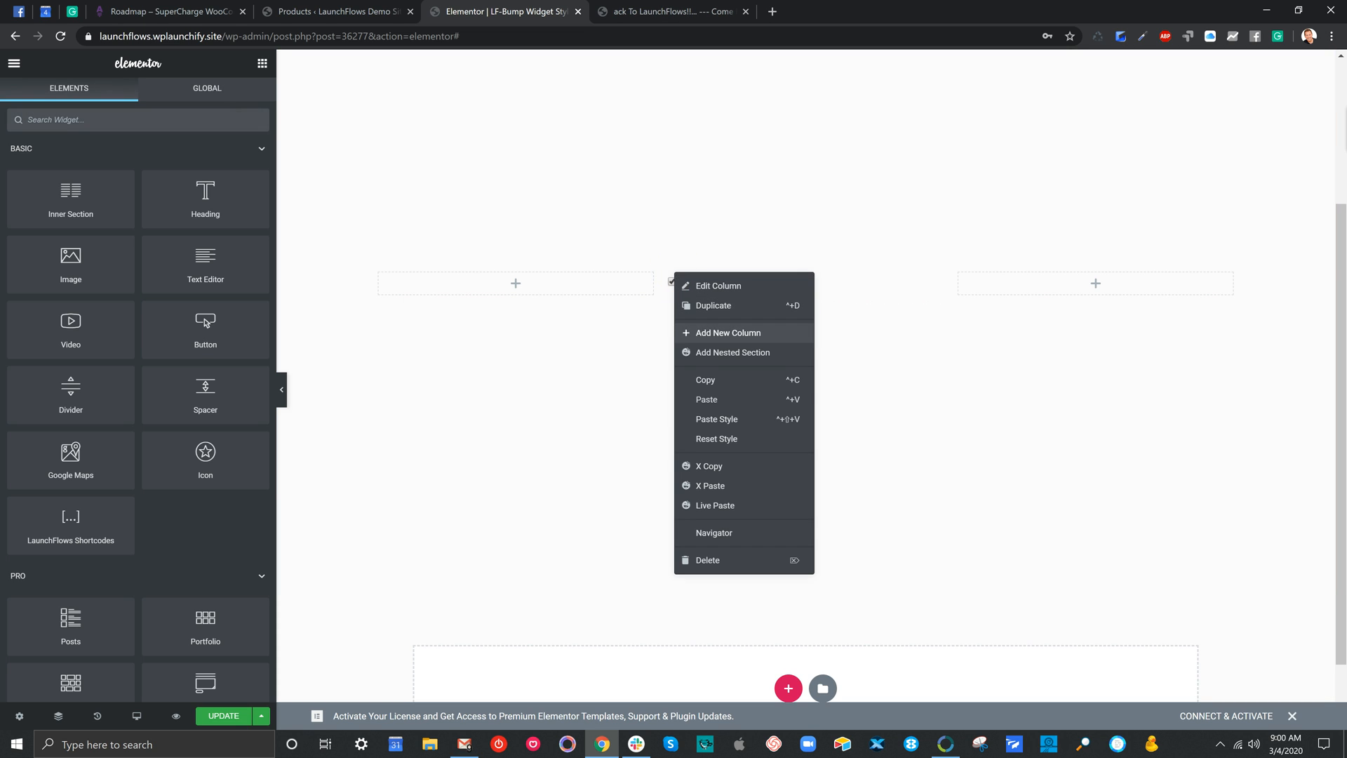
{"action": "left_click", "coordinate": [726, 332]}
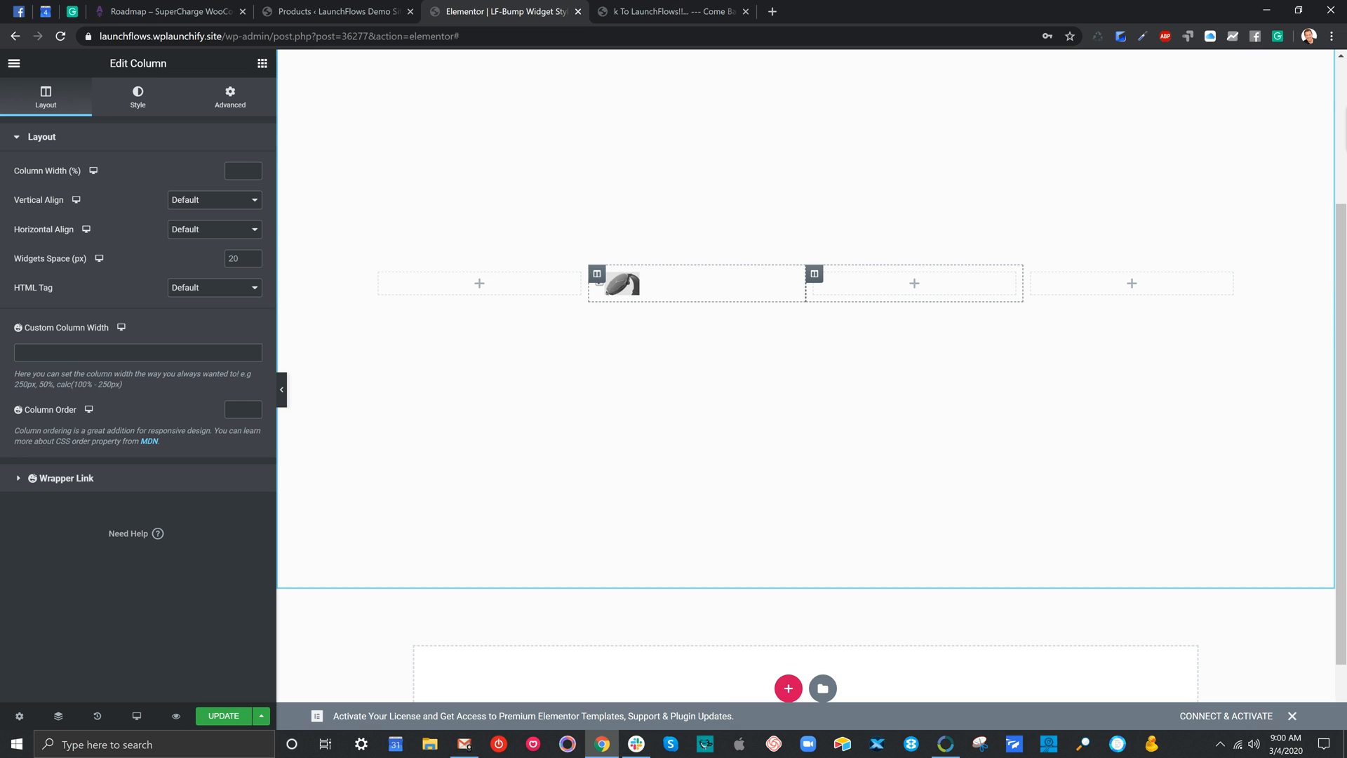
{"action": "left_click_drag", "start_coordinate": [806, 284], "coordinate": [651, 281]}
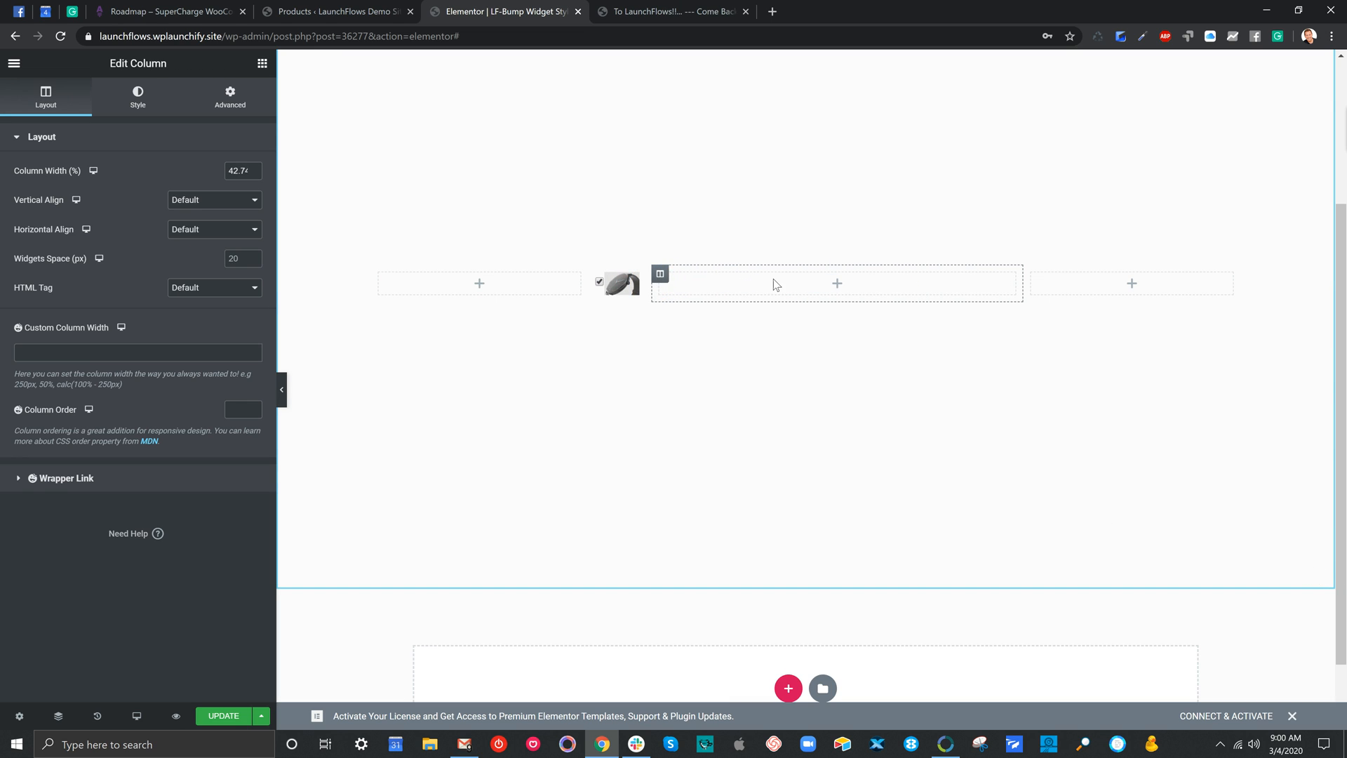
Place a Heading widget in the new wide column and delete that column with its heading
{"action": "left_click", "coordinate": [262, 63]}
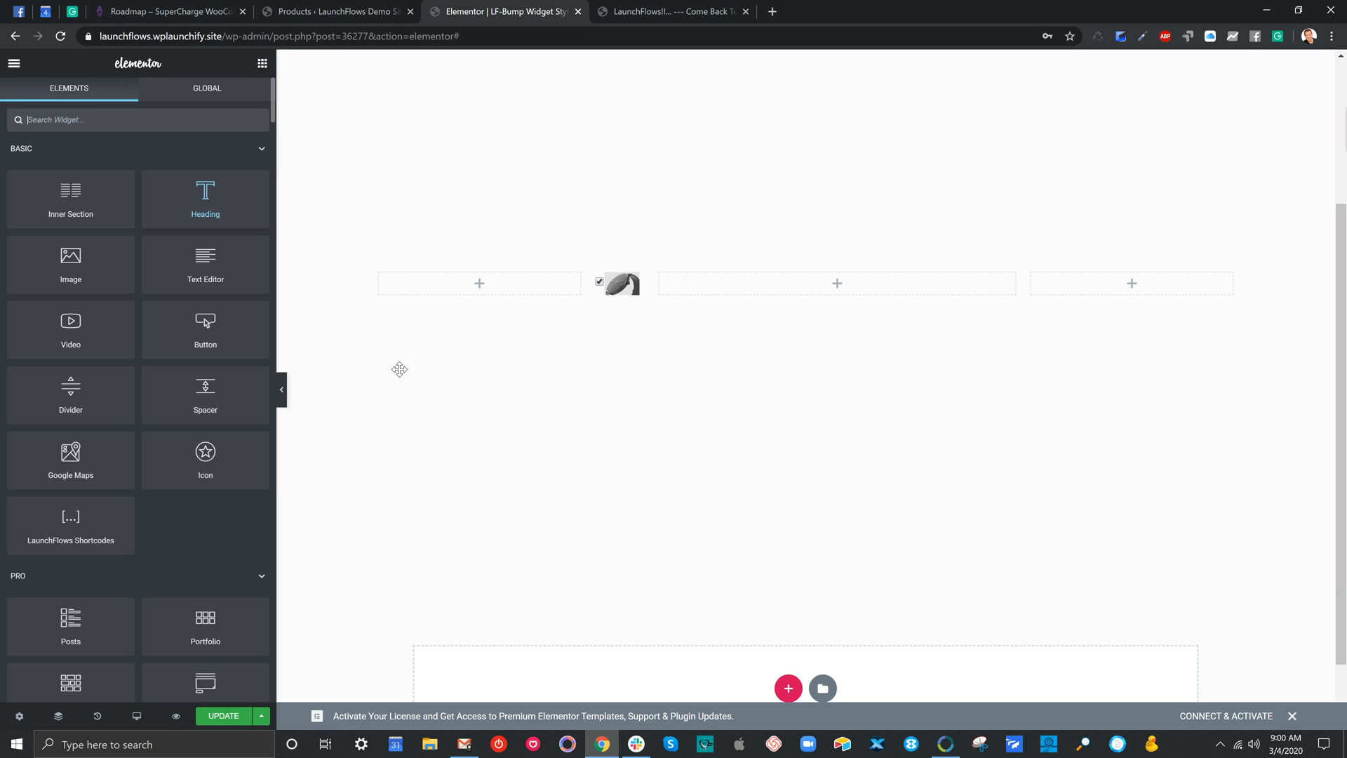
{"action": "left_click_drag", "start_coordinate": [399, 369], "coordinate": [737, 282]}
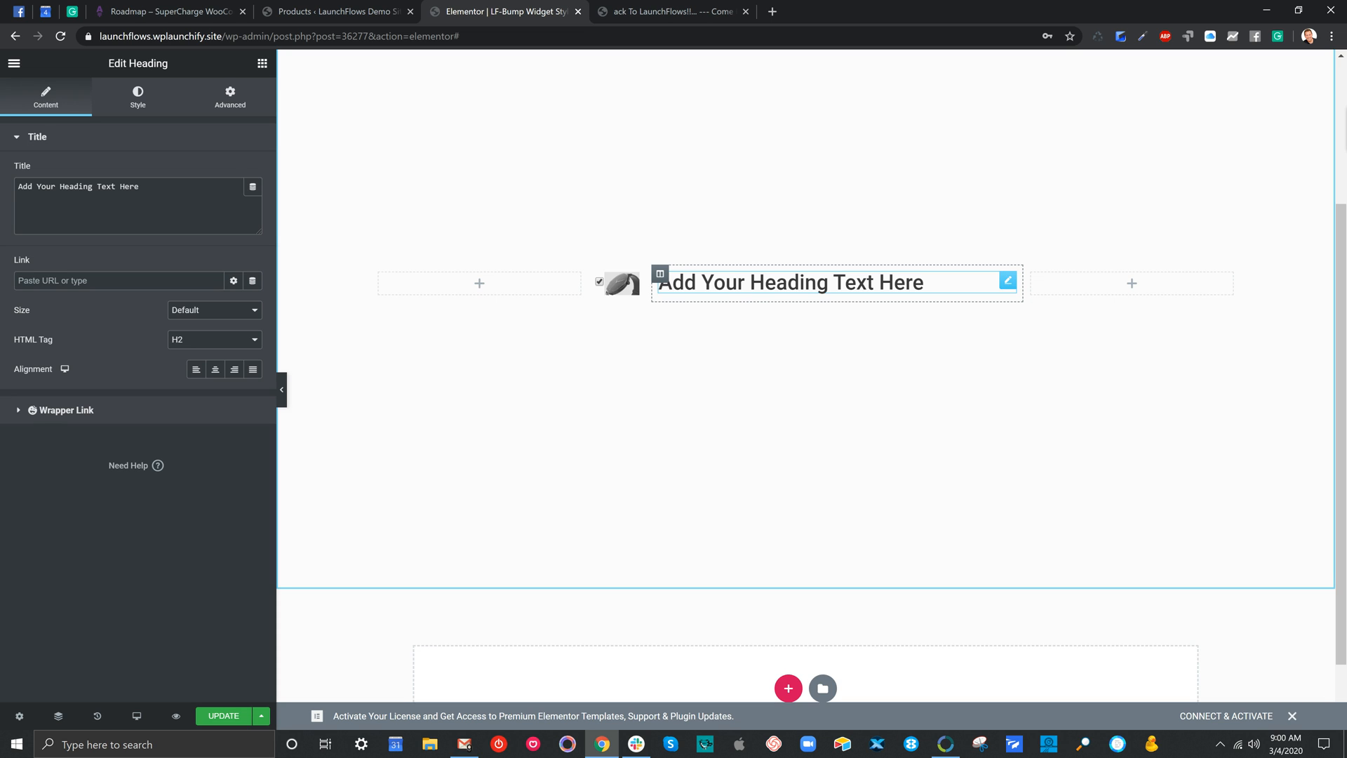
{"action": "right_click", "coordinate": [661, 272]}
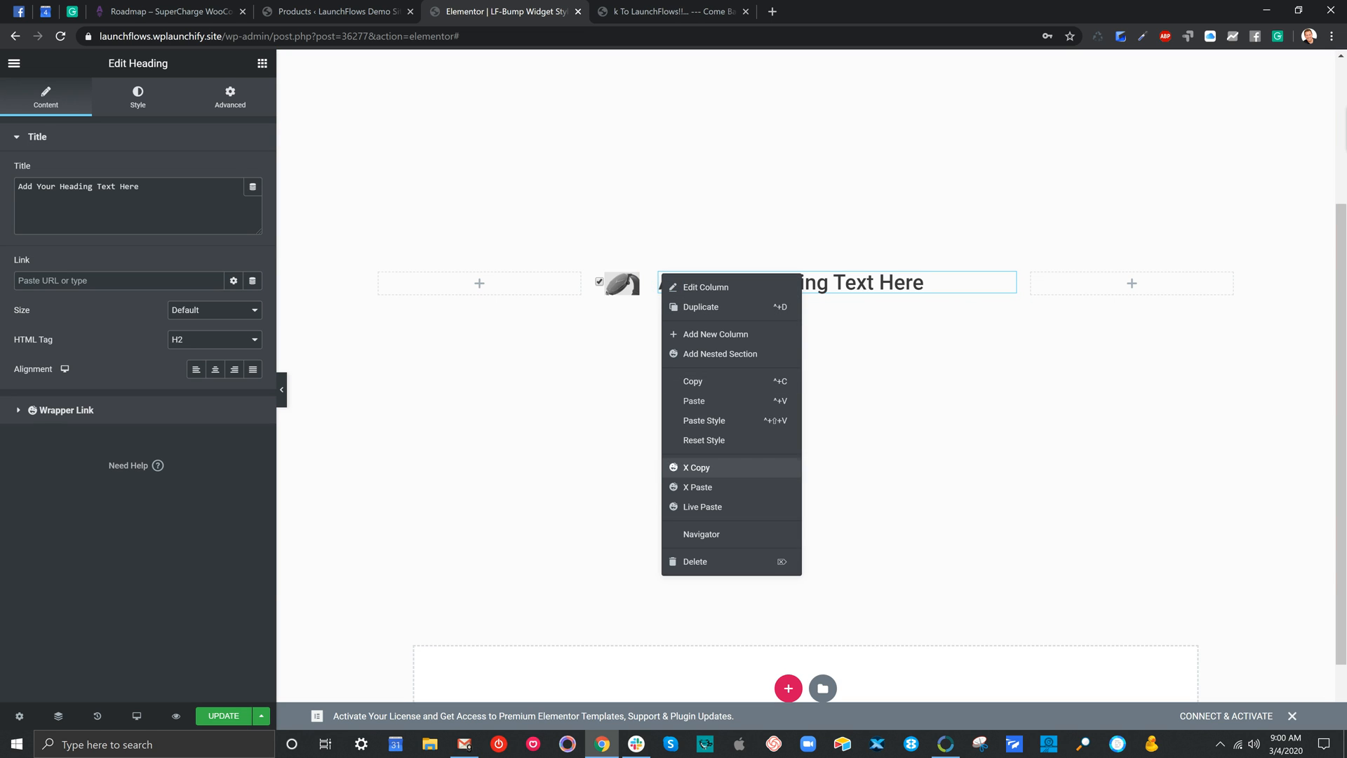
{"action": "left_click", "coordinate": [695, 561]}
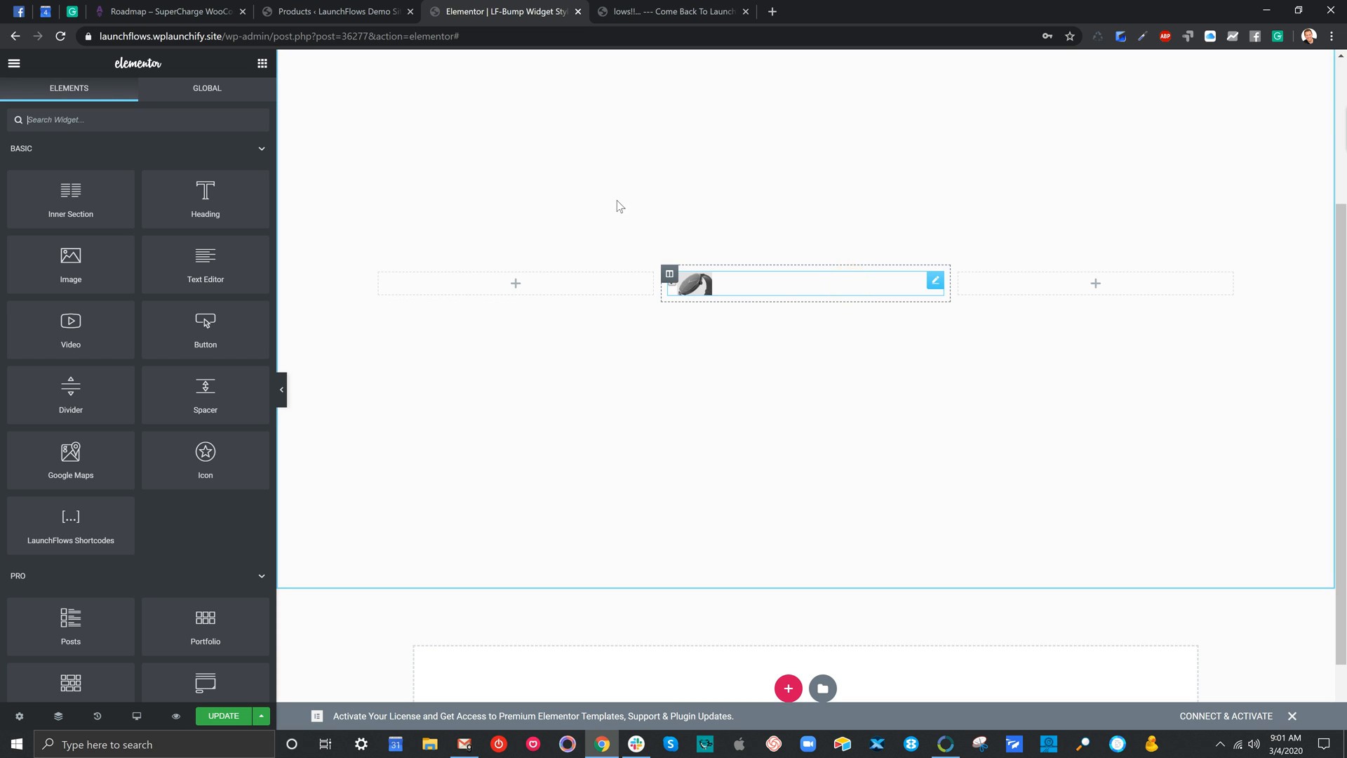
Remove the opening /* marker from the start of the watch shortcode widget's custom CSS
{"action": "left_click", "coordinate": [935, 280]}
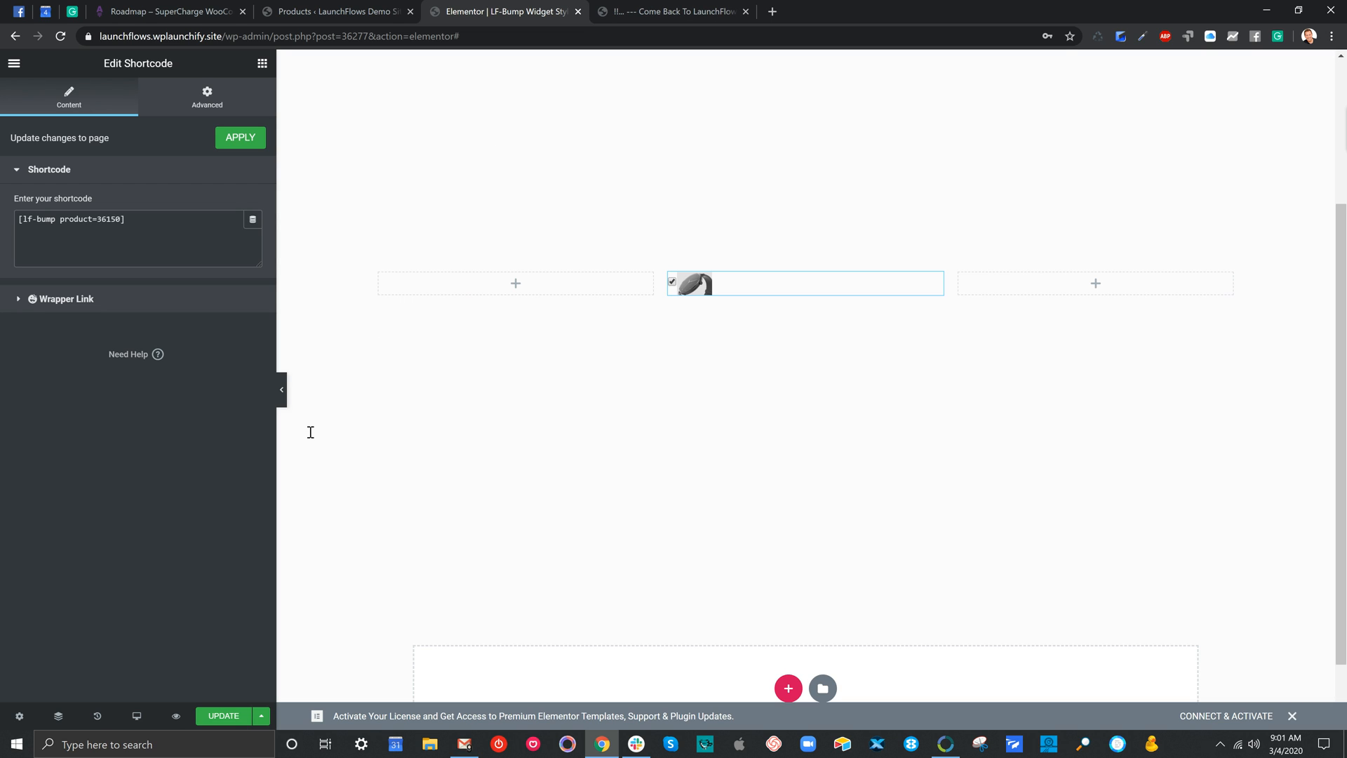
{"action": "left_click", "coordinate": [207, 97]}
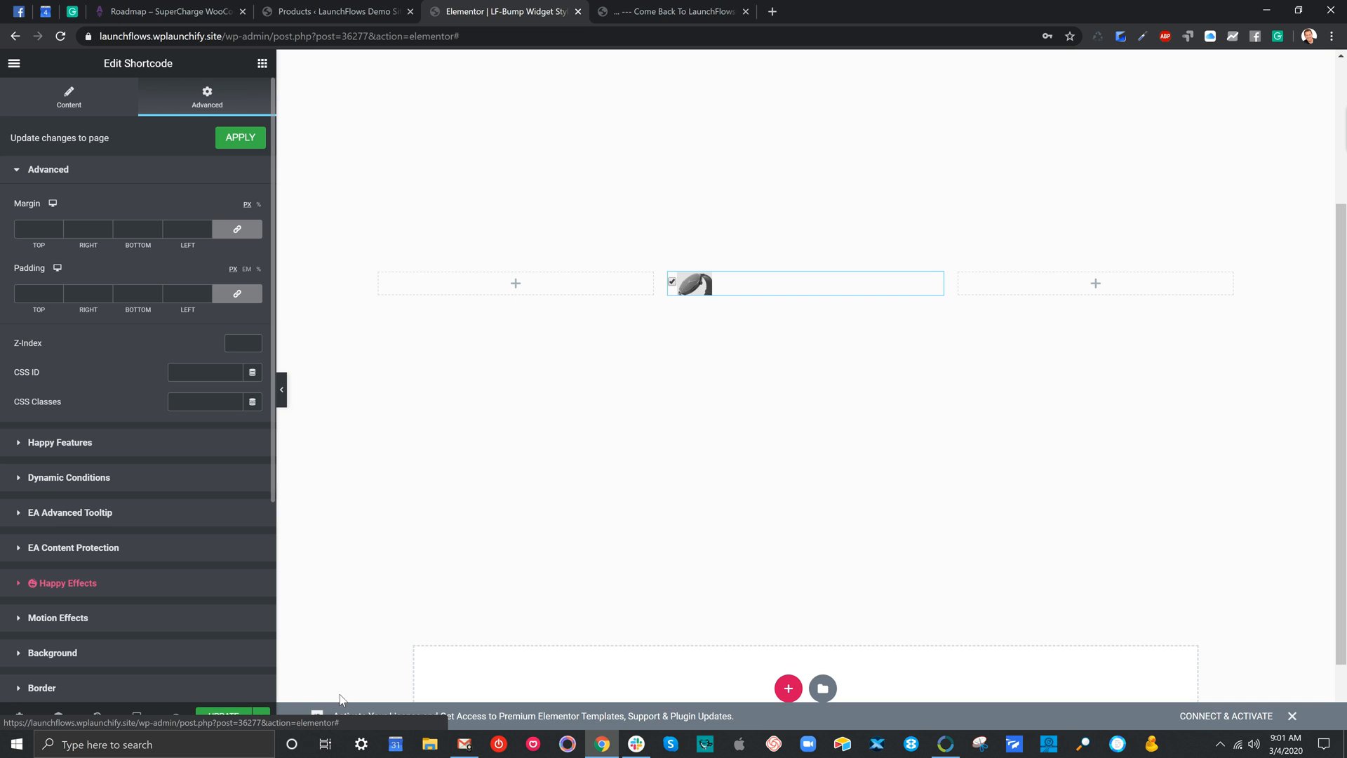
{"action": "scroll", "coordinate": [137, 389], "scroll_direction": "down", "scroll_amount": 4}
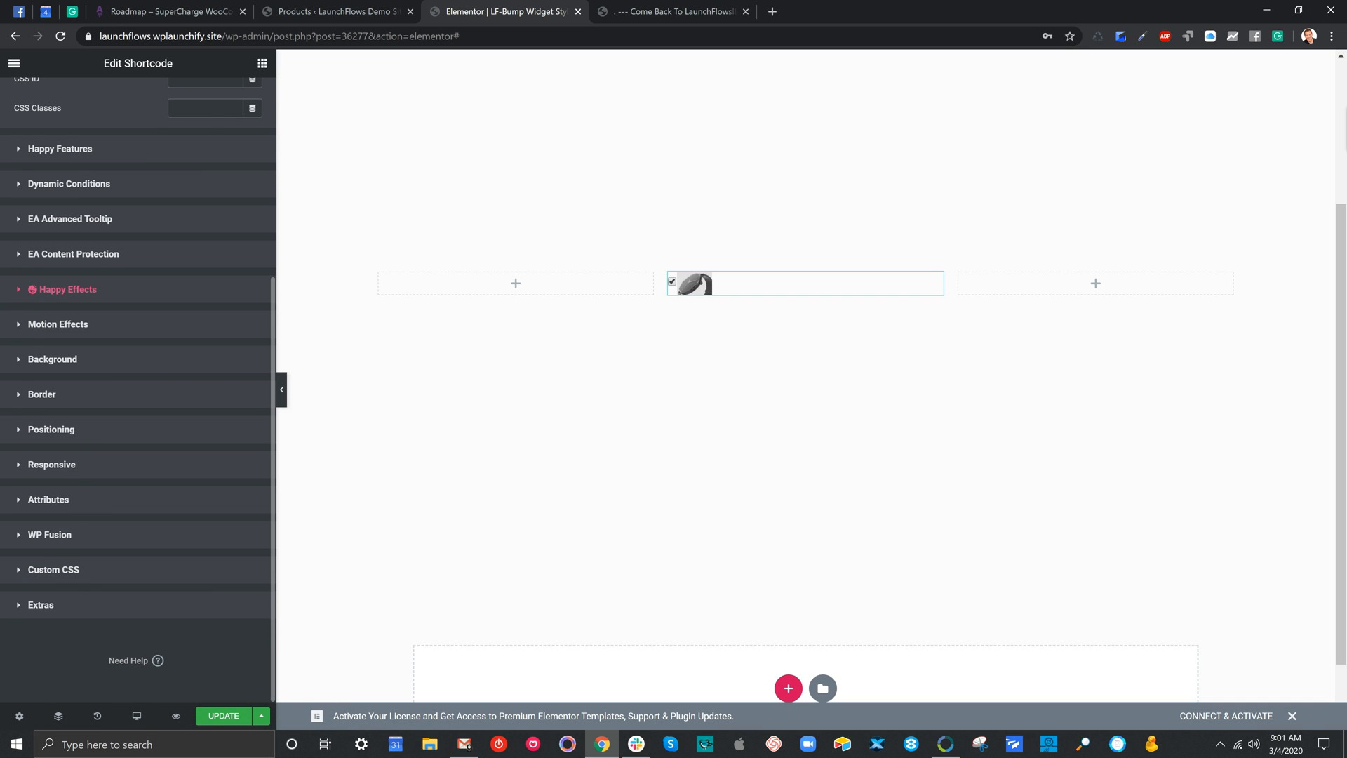
{"action": "left_click", "coordinate": [53, 569]}
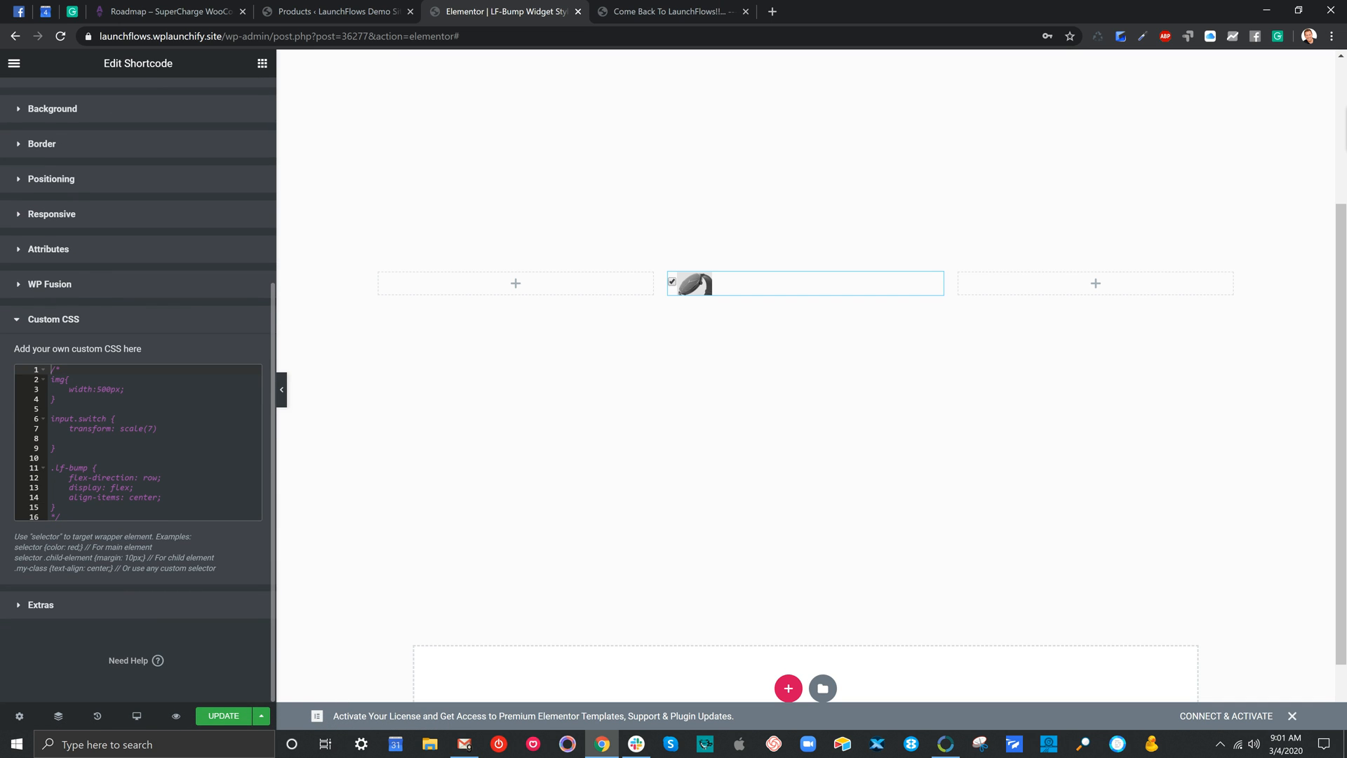
{"action": "left_click_drag", "start_coordinate": [84, 400], "coordinate": [42, 377]}
{"action": "key", "text": "BackSpace"}
{"action": "key", "text": "BackSpace"}
Insert /* on a new line above the input.switch rule, keeping only the img rule outside the comment
{"action": "key", "text": "Down"}
{"action": "key", "text": "Down"}
{"action": "key", "text": "Down"}
{"action": "key", "text": "Down"}
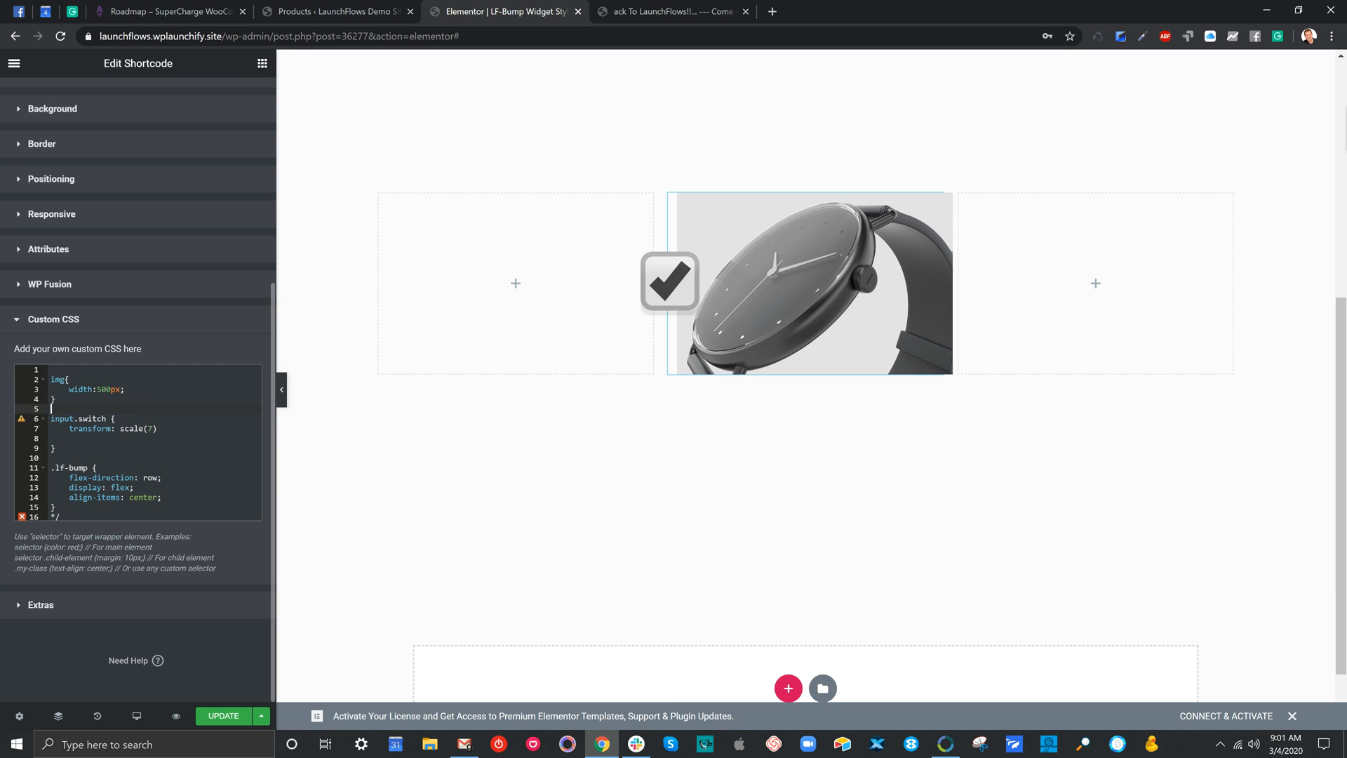
{"action": "key", "text": "Return"}
{"action": "type", "text": "/*"}
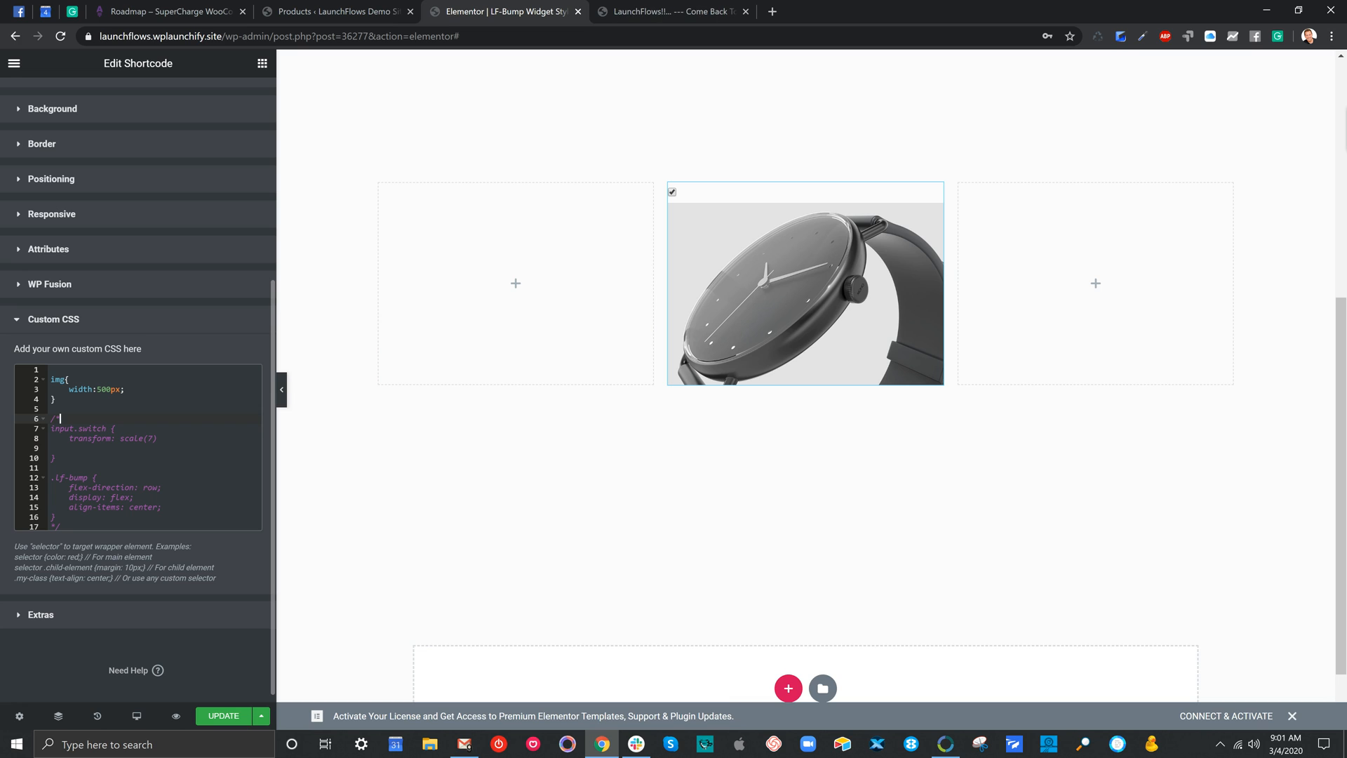
{"action": "left_click", "coordinate": [124, 390]}
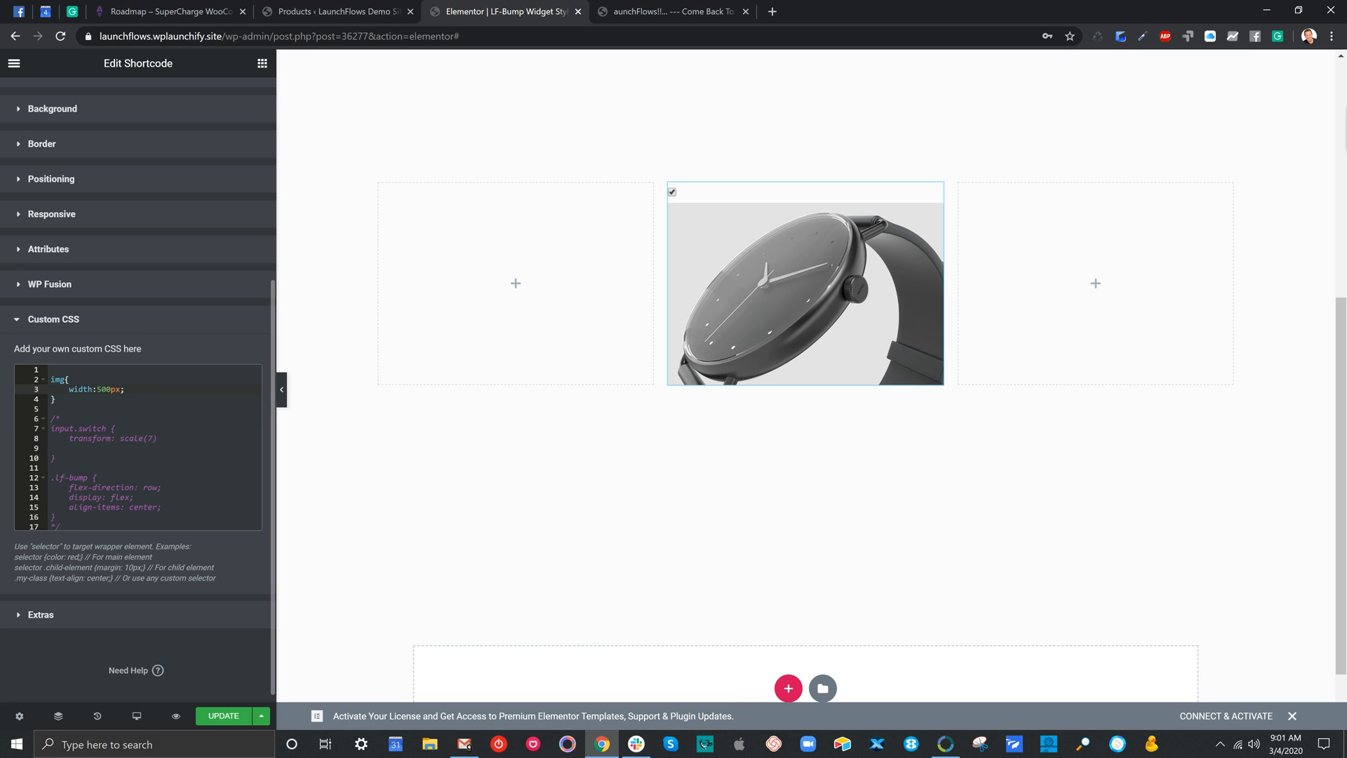
Try image widths of 50px and 150px in the img rule of the custom CSS
{"action": "left_click", "coordinate": [73, 390]}
{"action": "left_click", "coordinate": [97, 389]}
{"action": "key", "text": "Right"}
{"action": "key", "text": "Delete"}
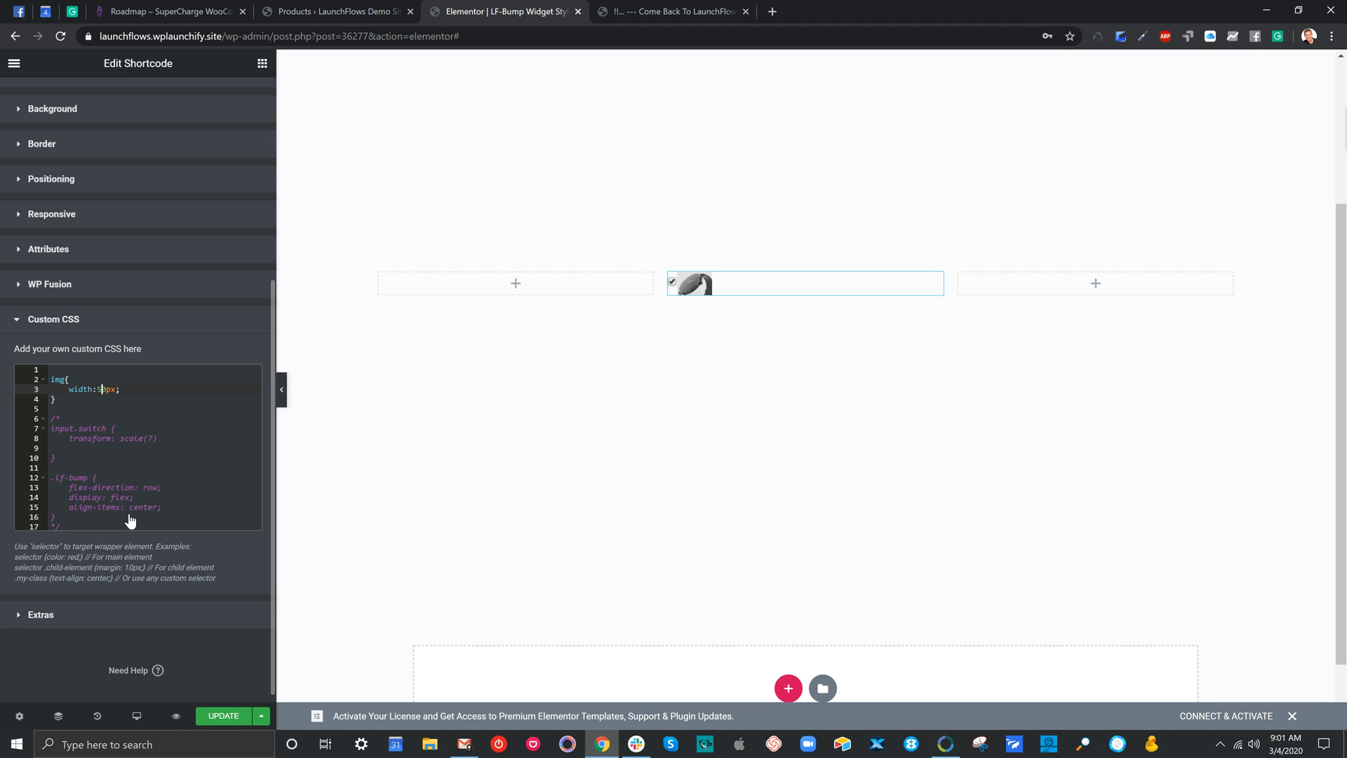
{"action": "type", "text": "1"}
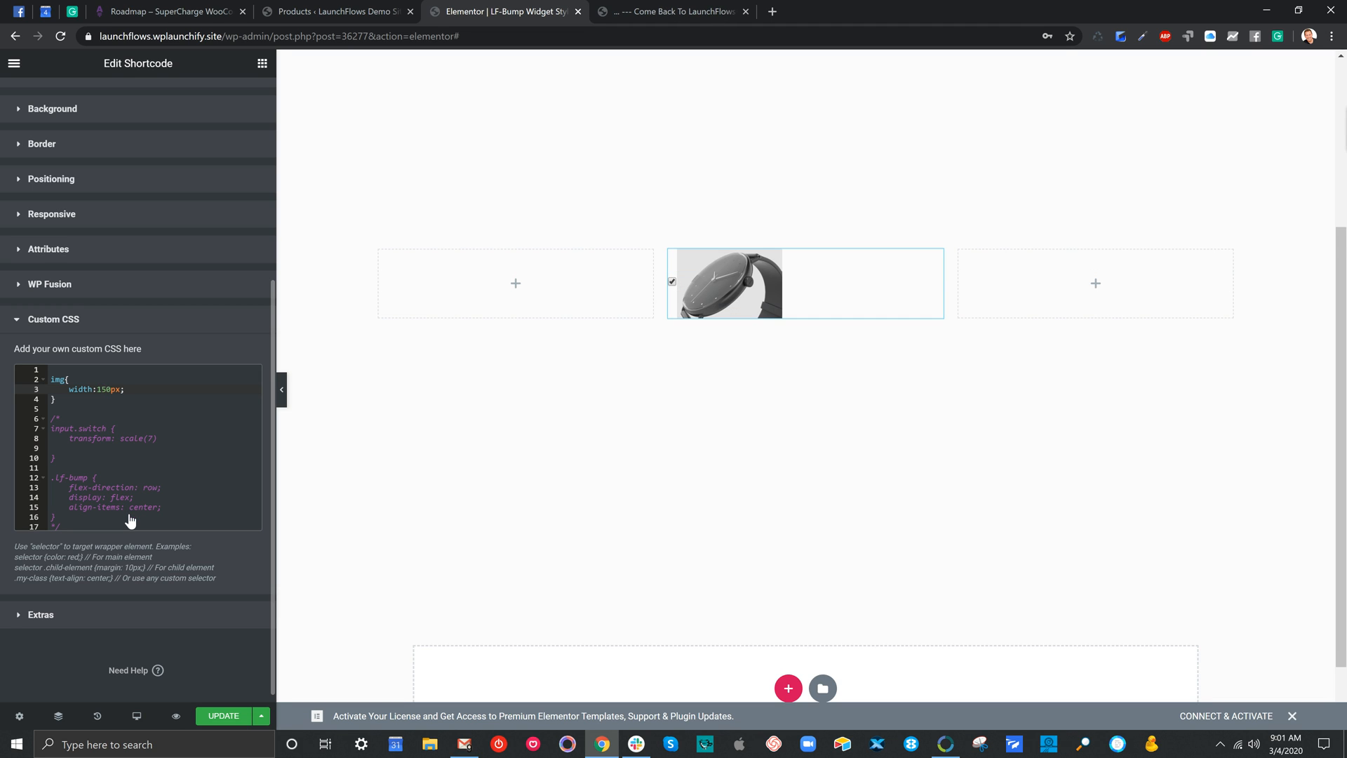
Try larger image widths in the img rule, stepping through 250, 350, 450, 550 and 650px
{"action": "key", "text": "BackSpace"}
{"action": "type", "text": "2"}
{"action": "key", "text": "BackSpace"}
{"action": "type", "text": "3"}
{"action": "key", "text": "BackSpace"}
{"action": "type", "text": "4"}
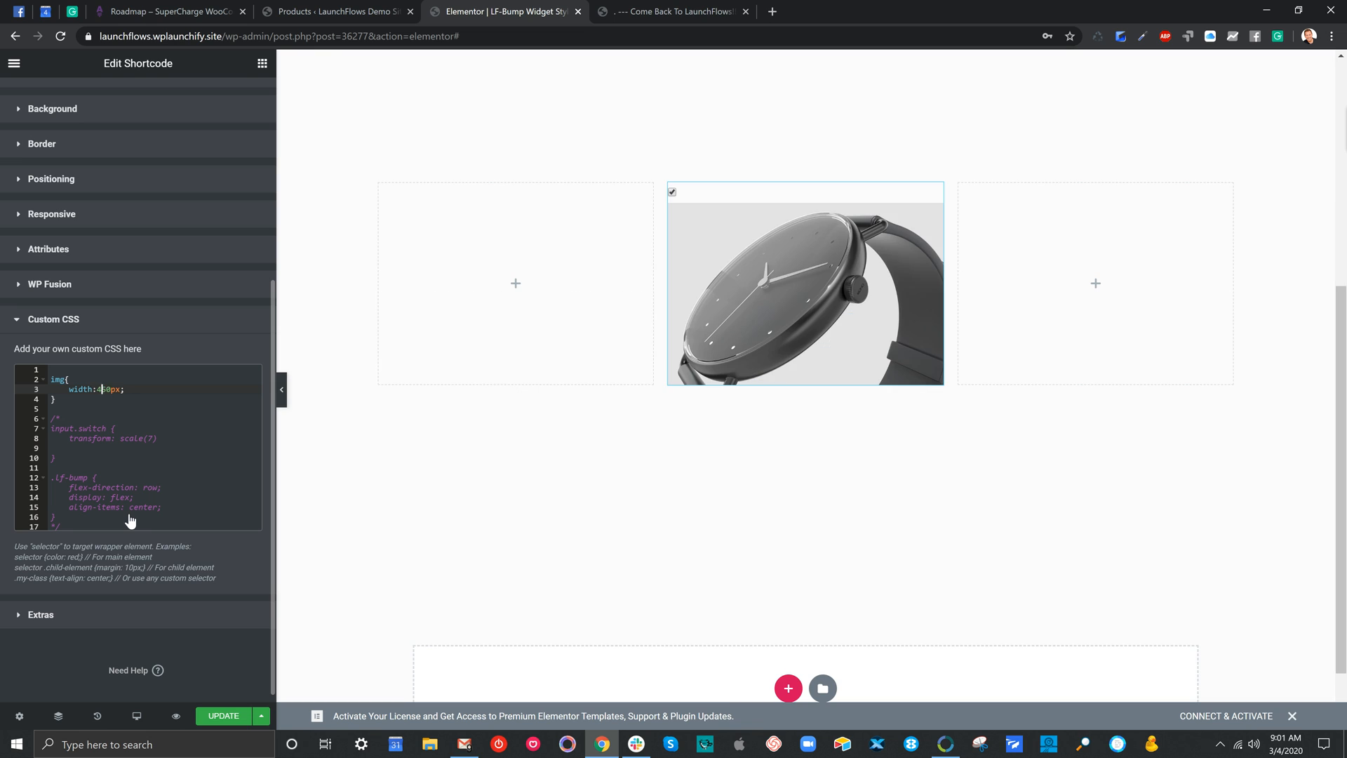
{"action": "key", "text": "BackSpace"}
{"action": "type", "text": "5"}
{"action": "key", "text": "BackSpace"}
{"action": "type", "text": "6"}
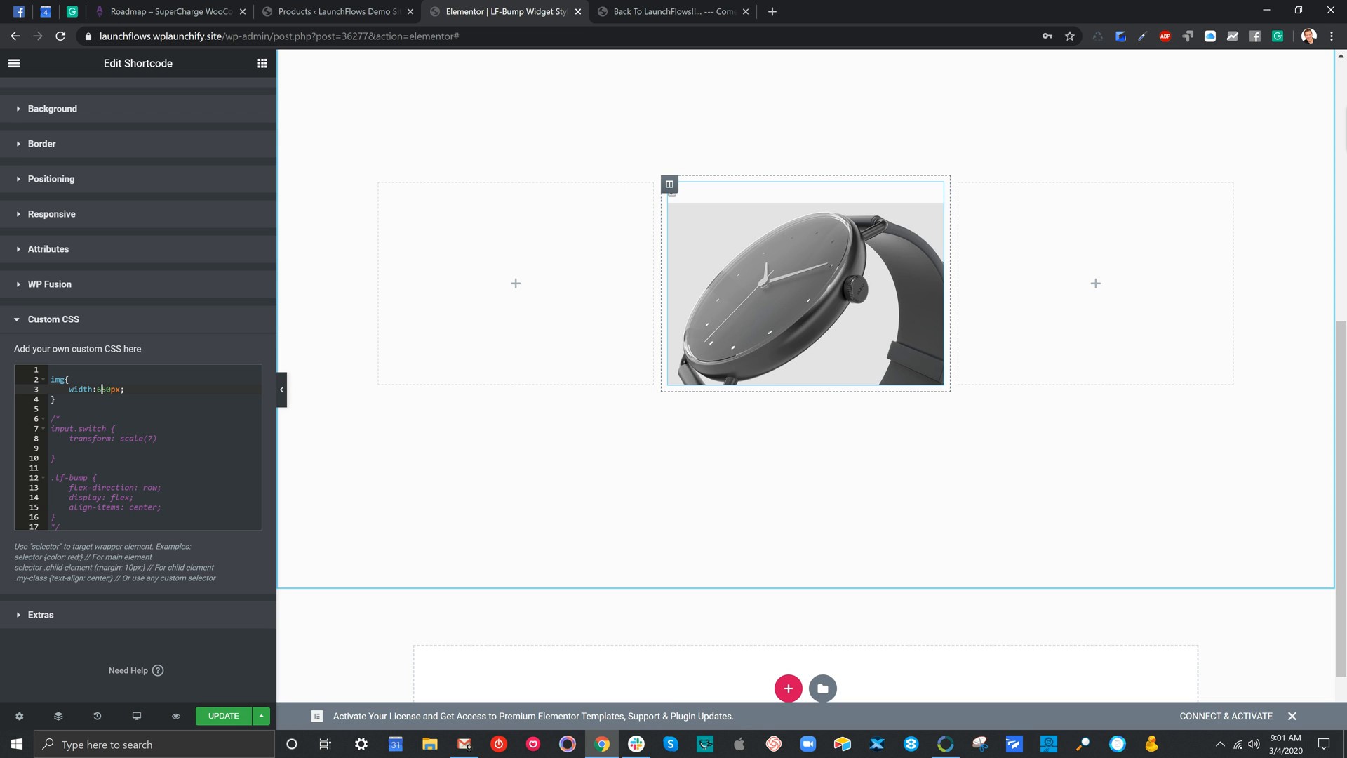
Widen the watch's column on both sides, narrowing the empty columns beside it
{"action": "left_click_drag", "start_coordinate": [949, 253], "coordinate": [1103, 254]}
{"action": "left_click_drag", "start_coordinate": [661, 270], "coordinate": [547, 281]}
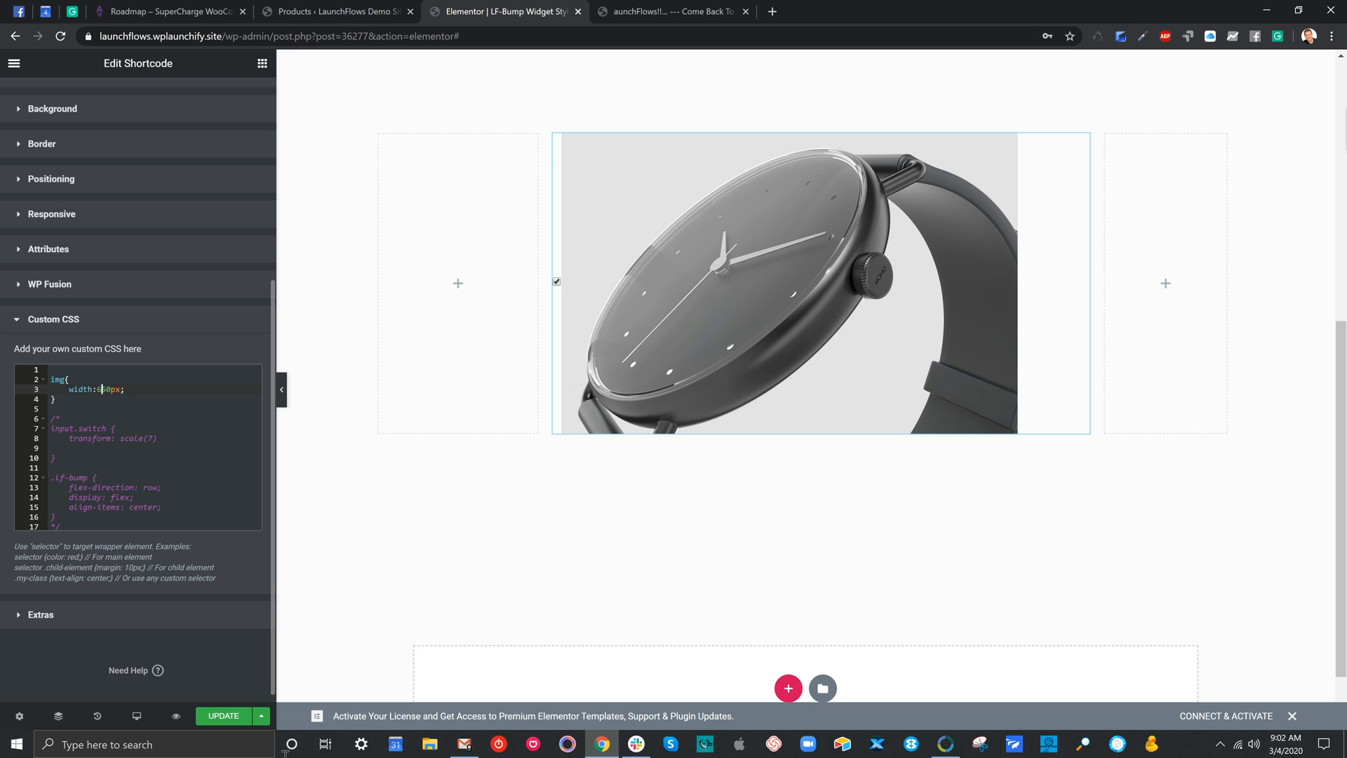
Try 250px and 450px as the img rule's width, and settle on 400px
{"action": "key", "text": "BackSpace"}
{"action": "type", "text": "2"}
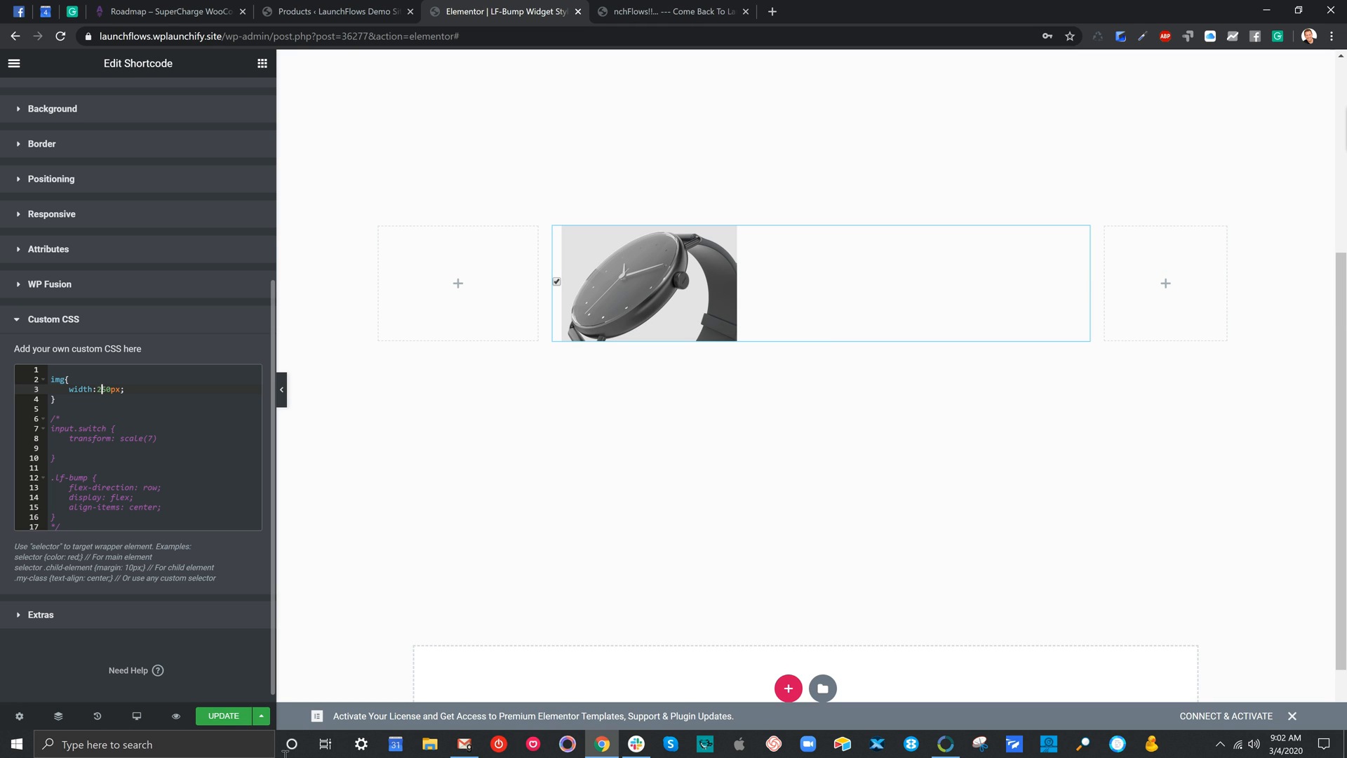
{"action": "key", "text": "BackSpace"}
{"action": "type", "text": "4"}
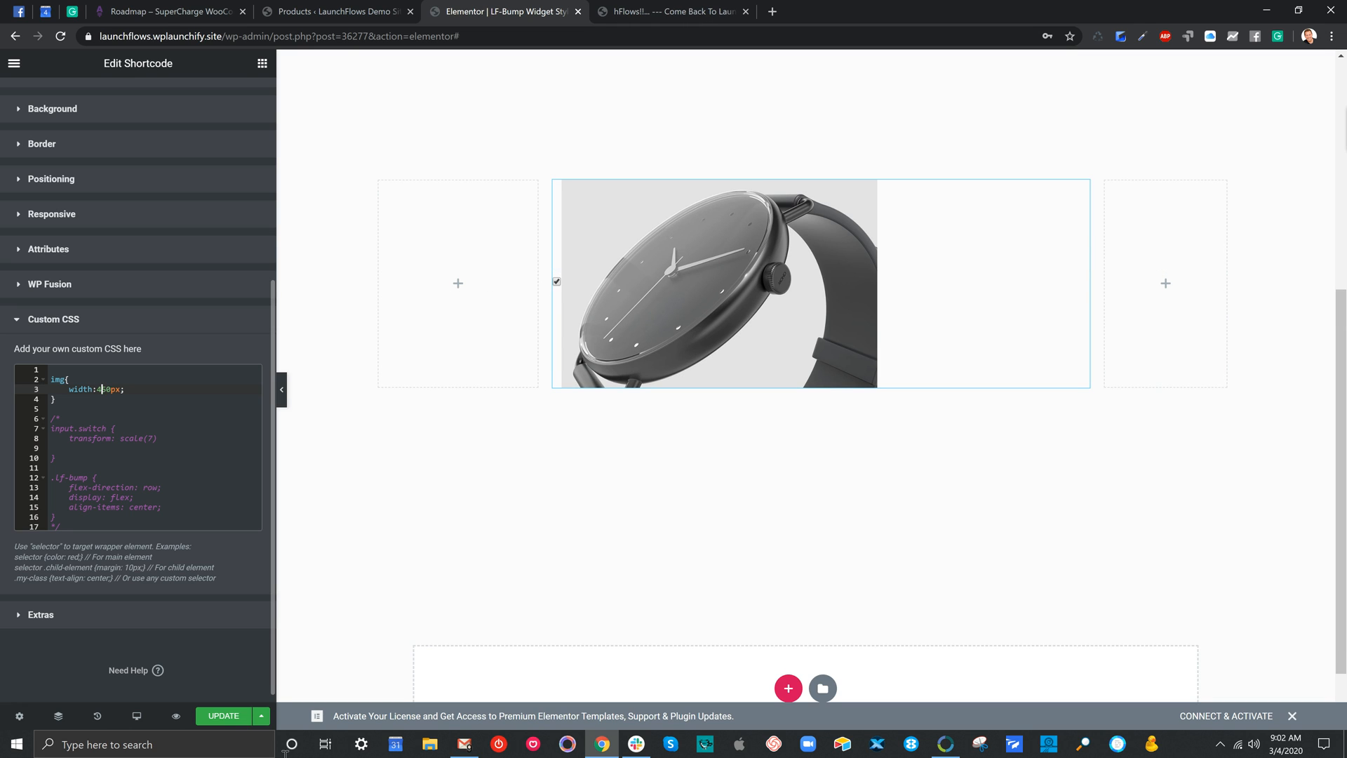
{"action": "key", "text": "Delete"}
{"action": "type", "text": "0"}
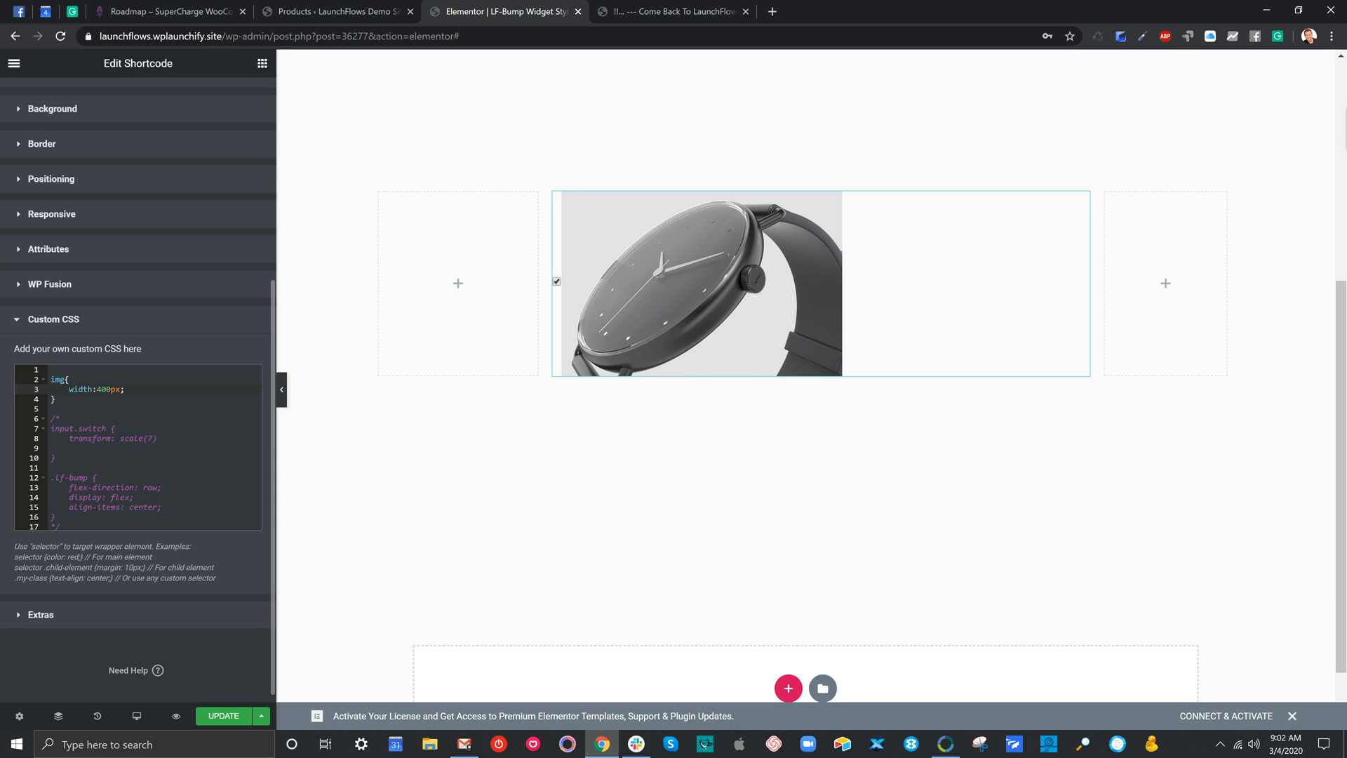
Add a display: none declaration below the width line in the img rule
{"action": "key", "text": "Return"}
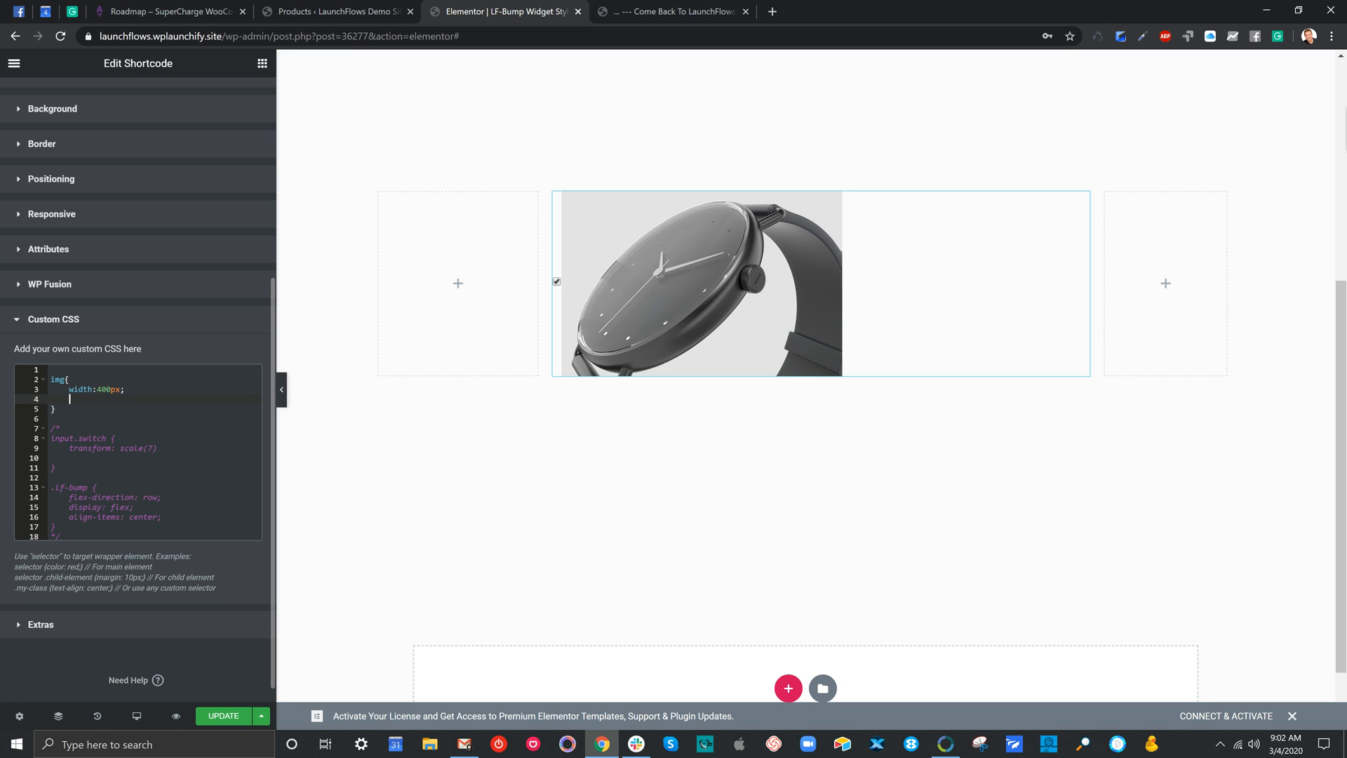
{"action": "type", "text": "dis"}
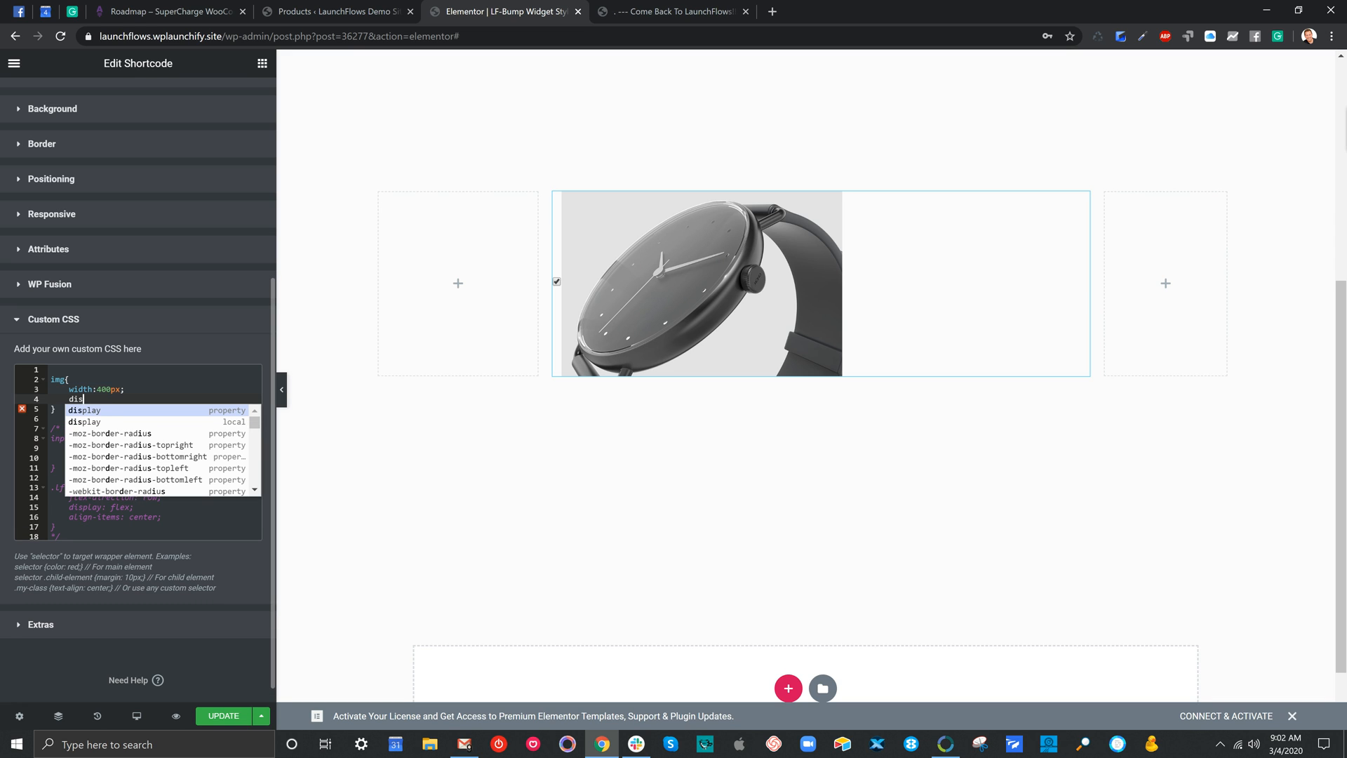
{"action": "key", "text": "Return"}
{"action": "type", "text": "non"}
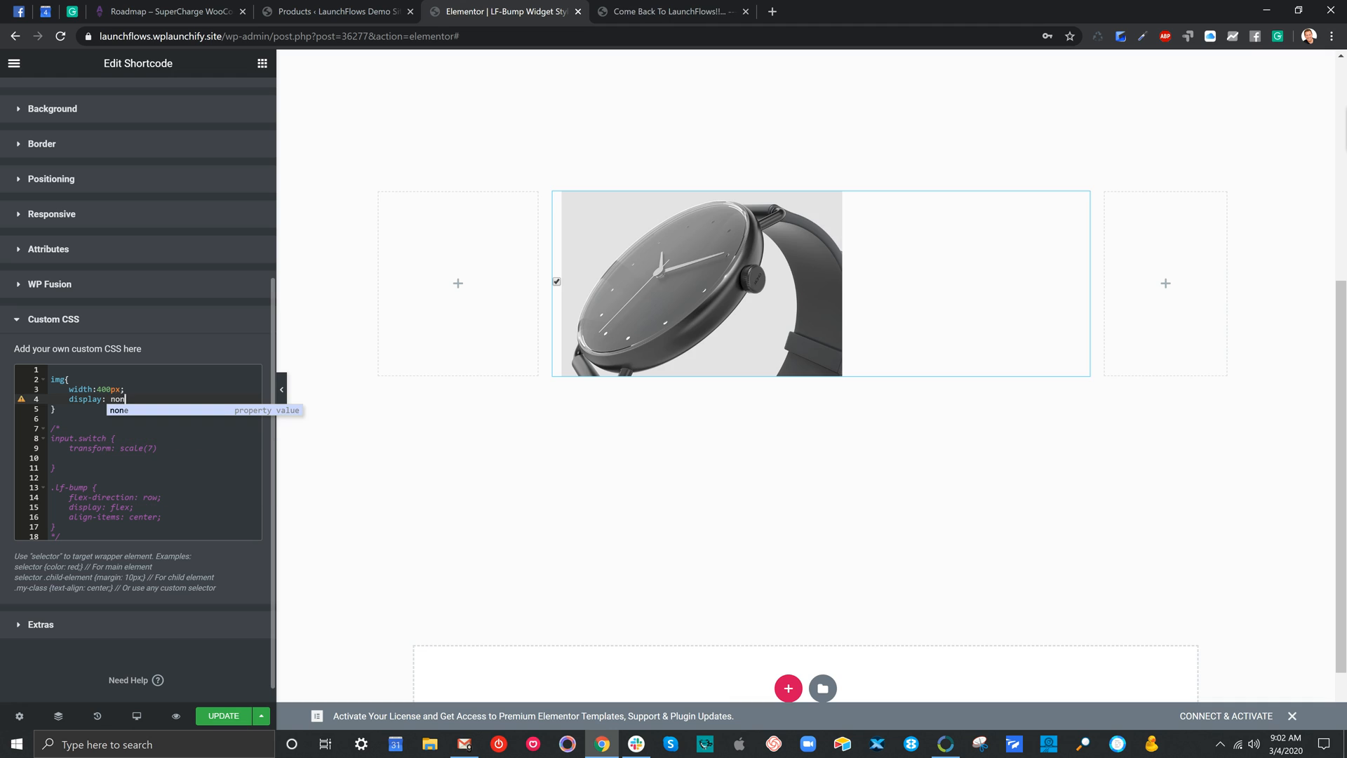
{"action": "type", "text": "e"}
{"action": "key", "text": "Right"}
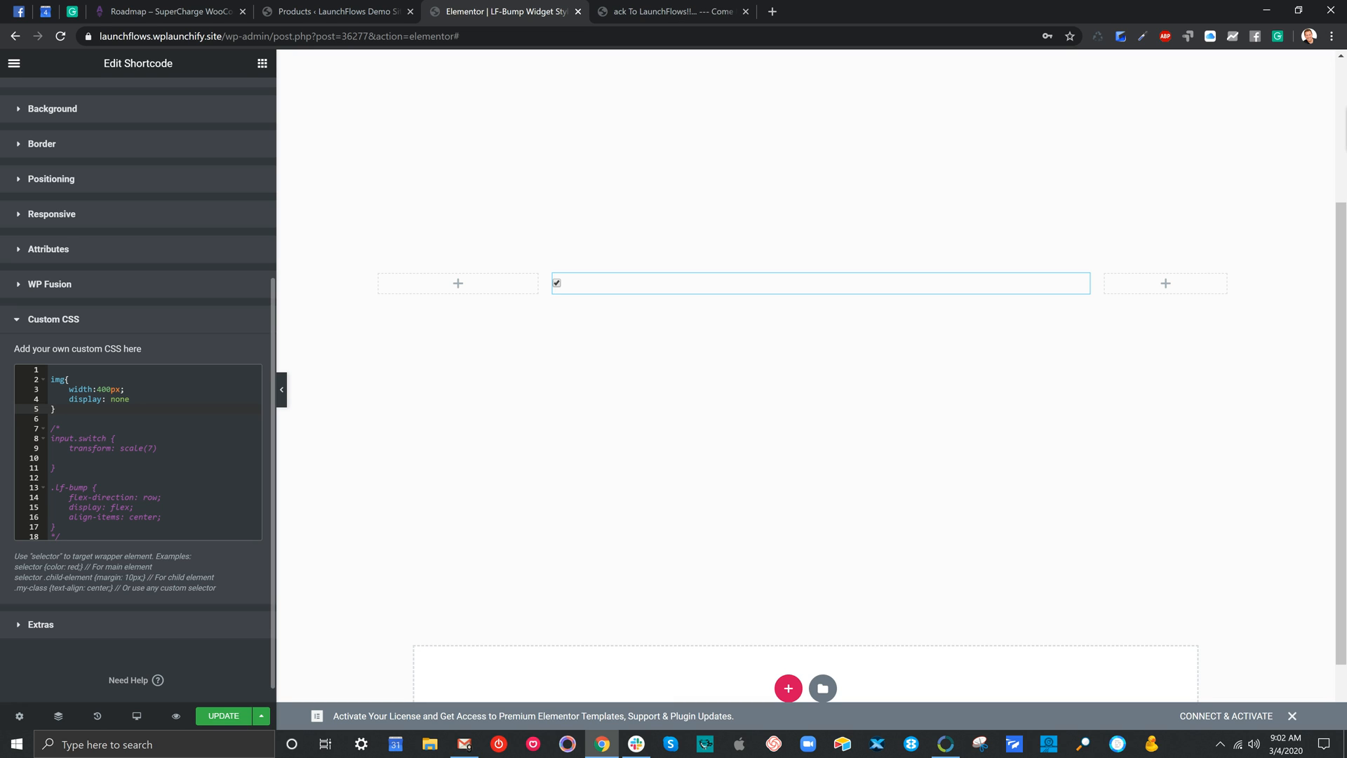
Delete the img rule's display: none declaration and put it back again
{"action": "left_click", "coordinate": [70, 399]}
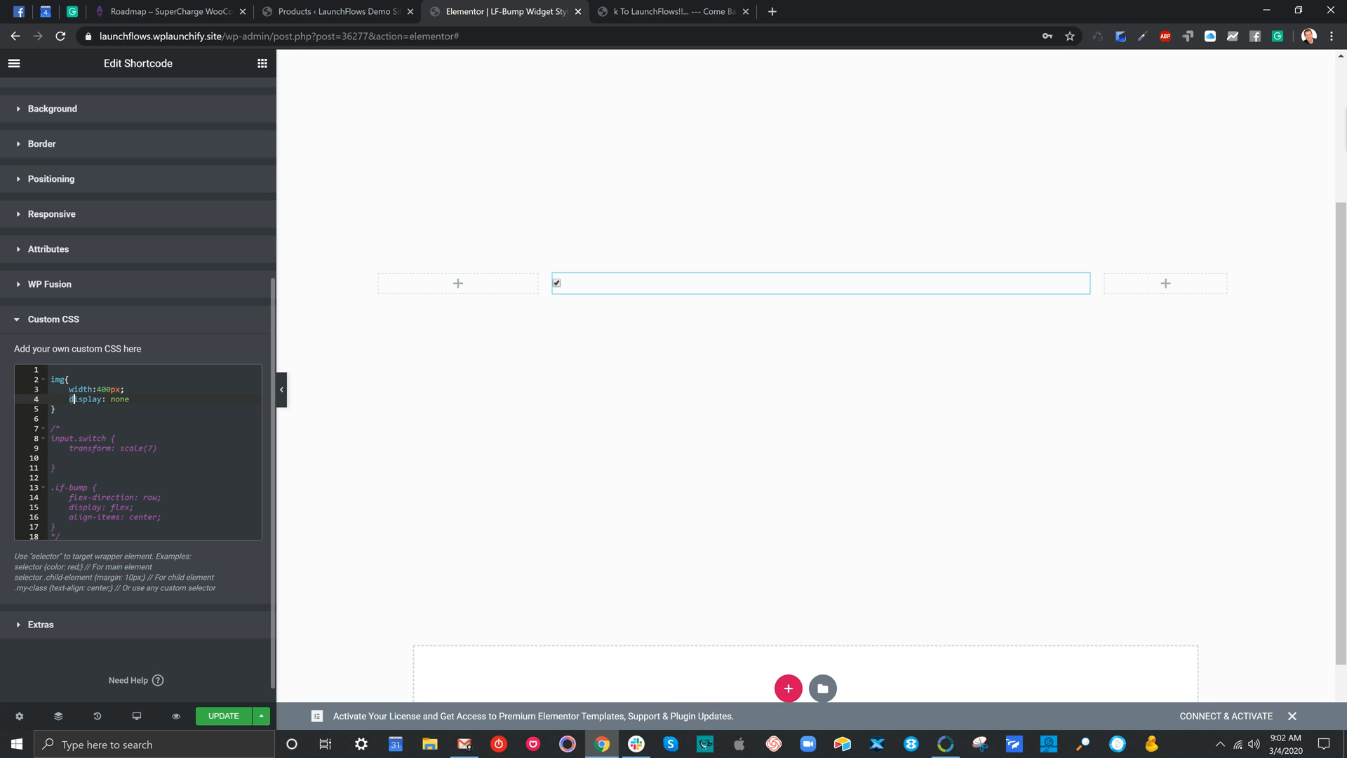
{"action": "left_click_drag", "start_coordinate": [71, 399], "coordinate": [131, 398]}
{"action": "key", "text": "BackSpace"}
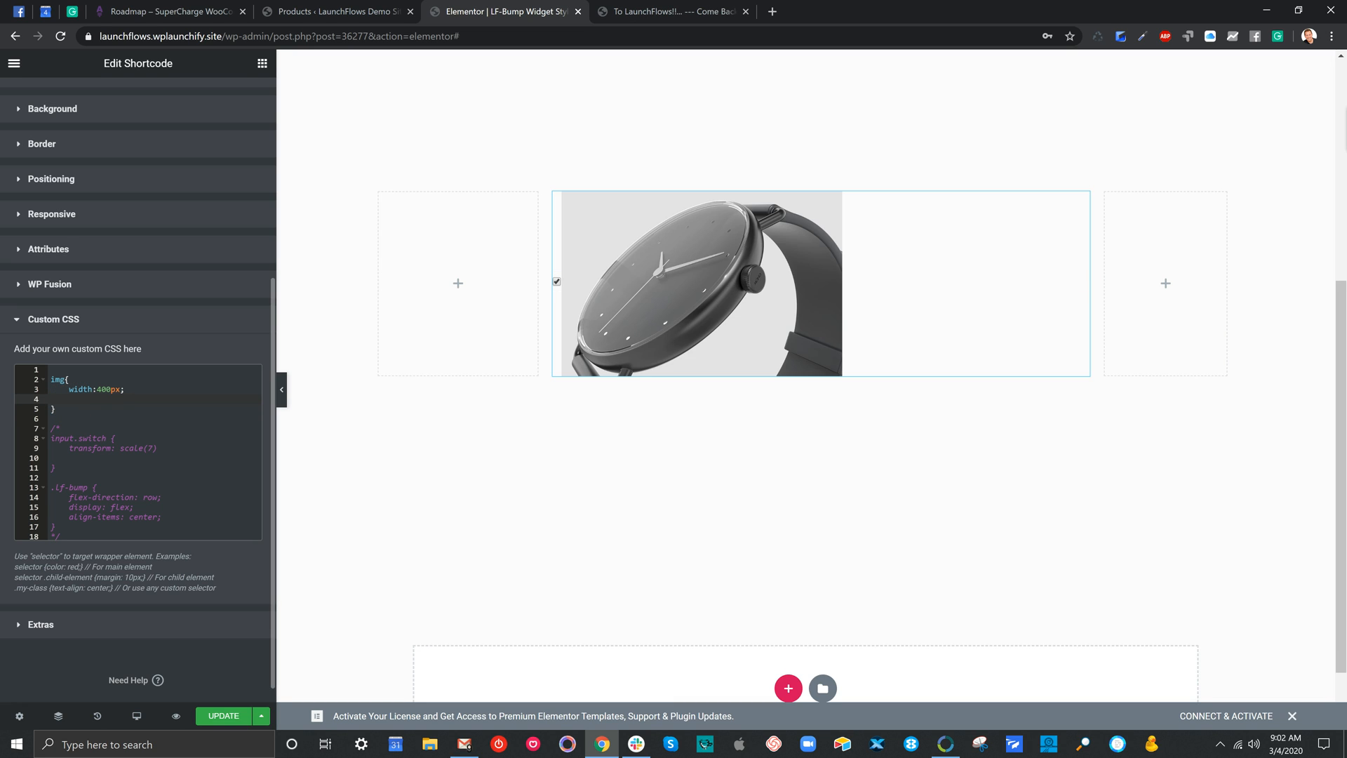
{"action": "type", "text": "display: none"}
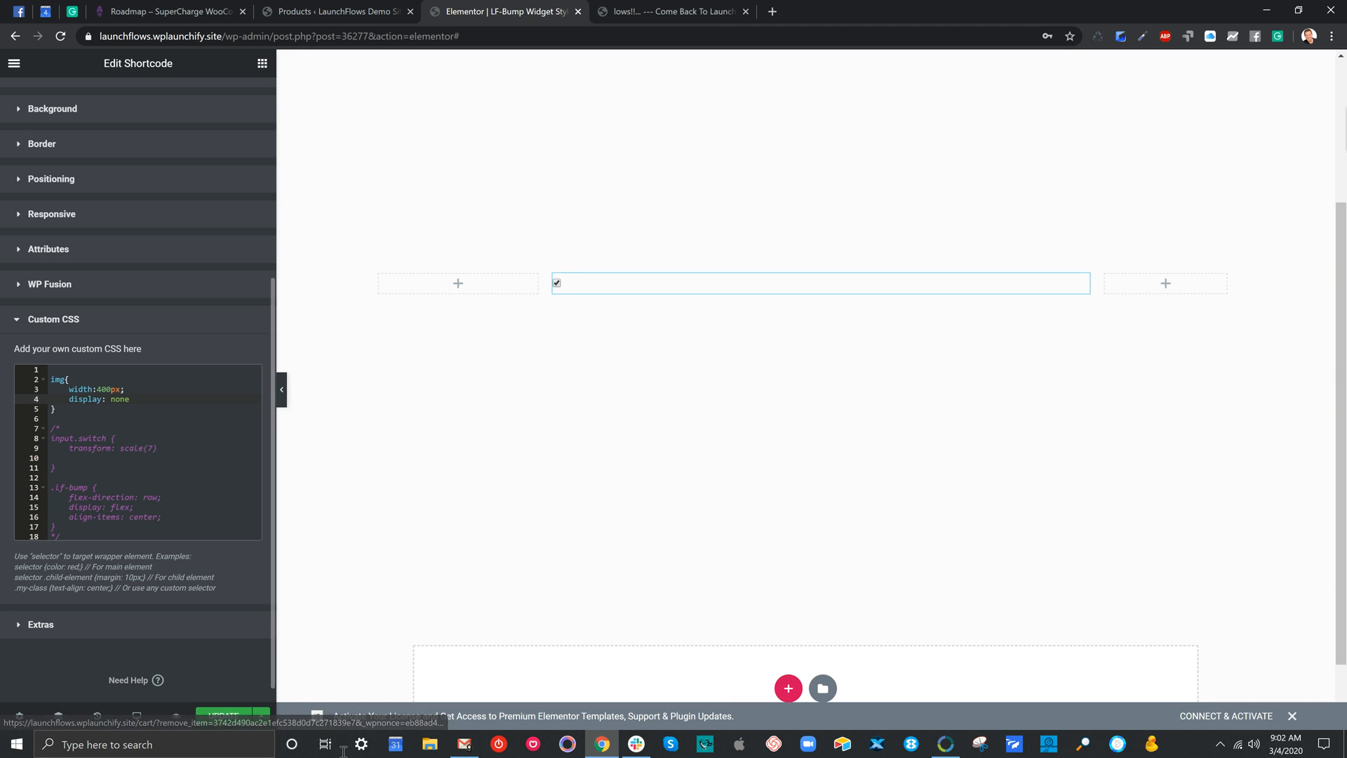
Move the opening /* marker from above the input.switch rule to the line directly above the .lf-bump rule
{"action": "left_click", "coordinate": [46, 426]}
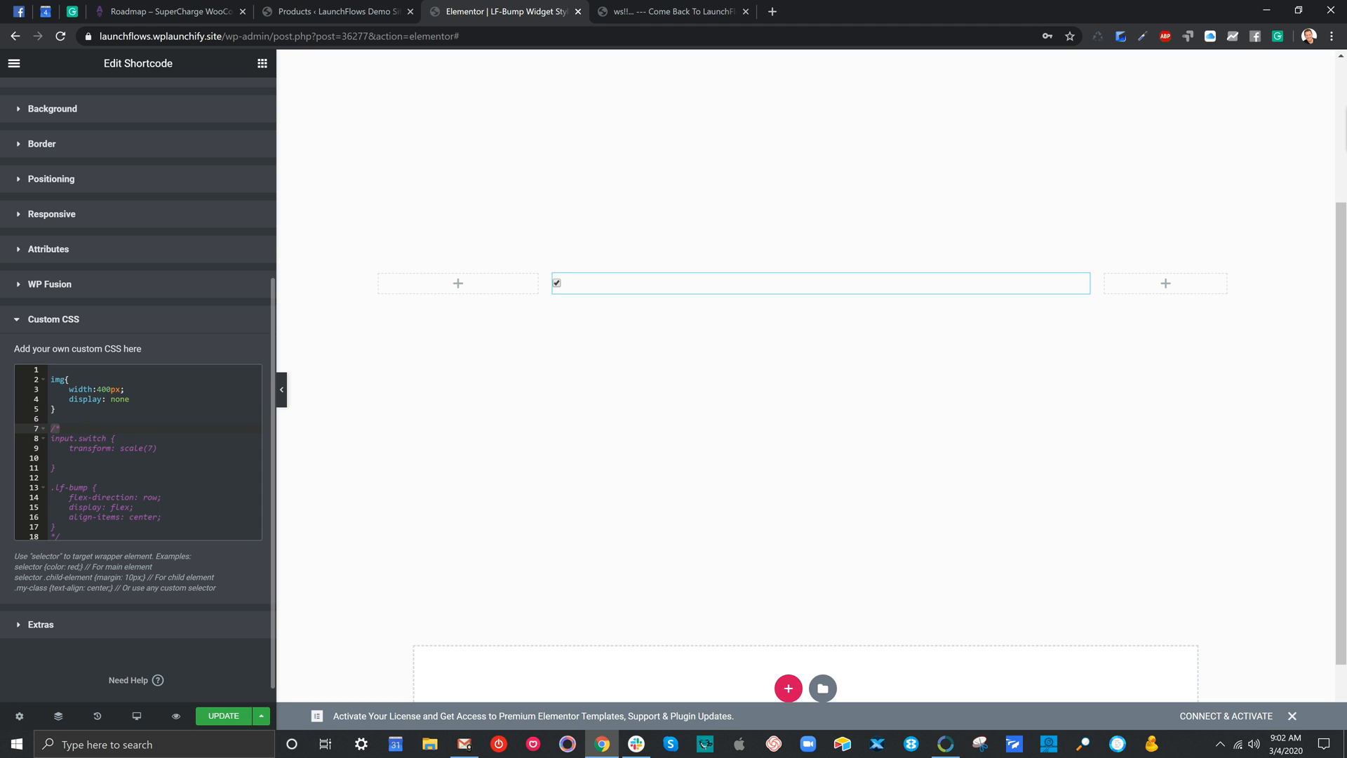
{"action": "key", "text": "Delete"}
{"action": "key", "text": "Delete"}
{"action": "key", "text": "Down"}
{"action": "key", "text": "Down"}
{"action": "key", "text": "Down"}
{"action": "key", "text": "Down"}
{"action": "key", "text": "Down"}
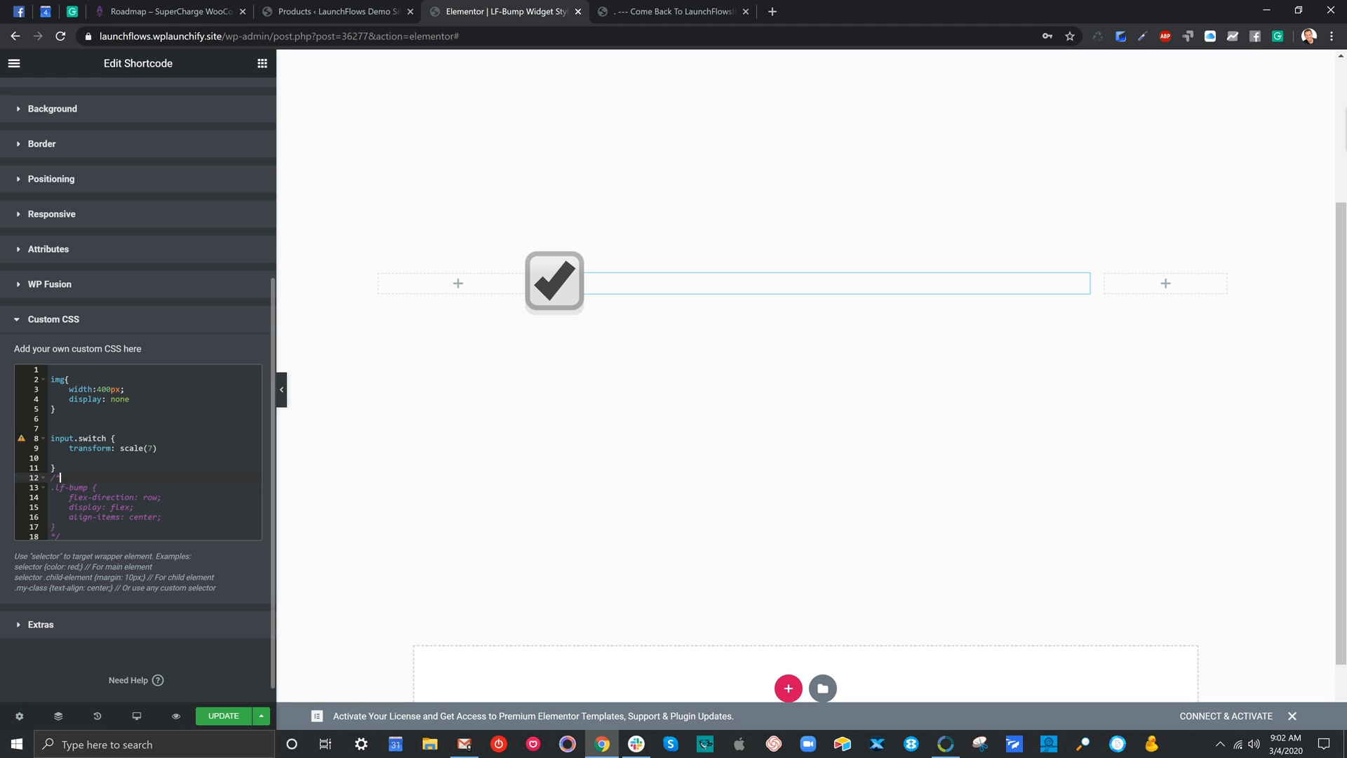
Set the transform scale in the input.switch rule to 1.5
{"action": "left_click", "coordinate": [97, 447]}
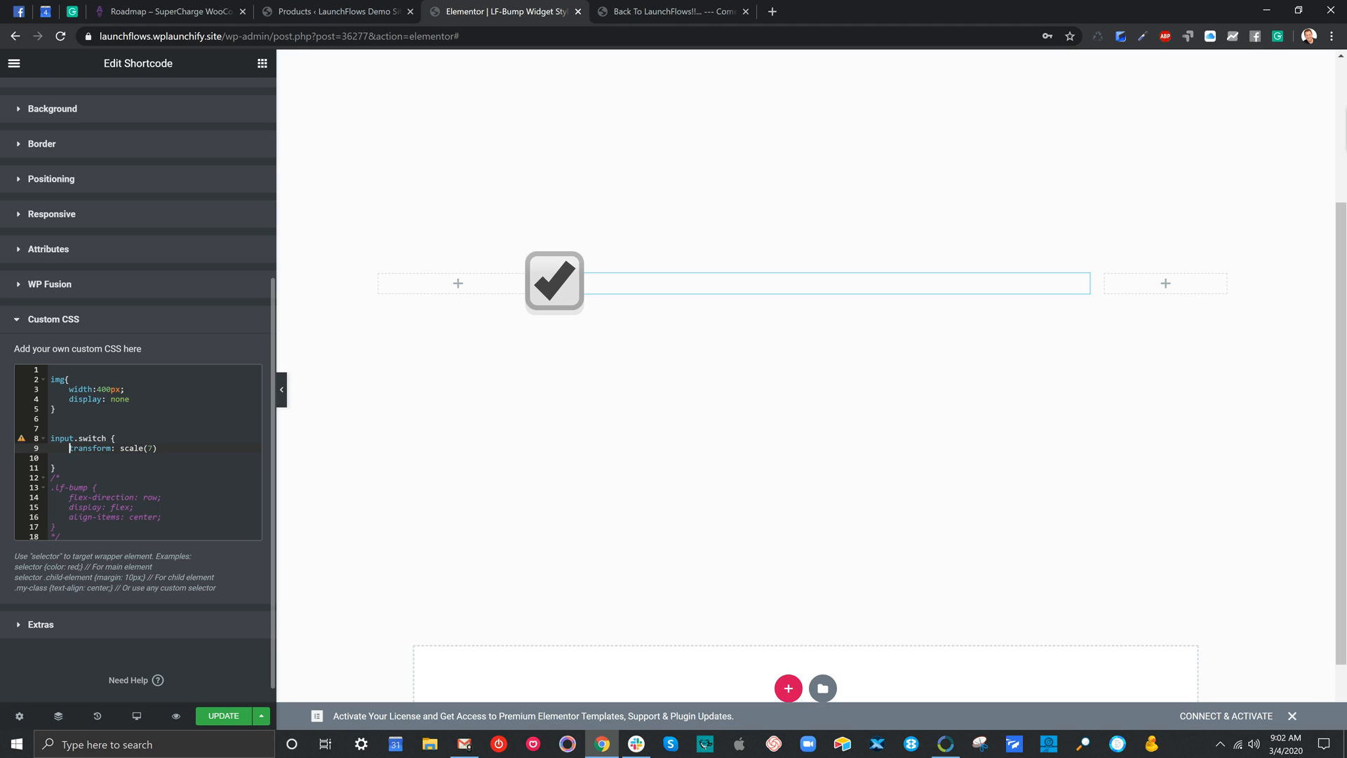
{"action": "key", "text": "shift+Right"}
{"action": "key", "text": "shift+Right"}
{"action": "key", "text": "shift+Right"}
{"action": "key", "text": "shift+Right"}
{"action": "key", "text": "shift+Right"}
{"action": "key", "text": "shift+Right"}
{"action": "key", "text": "shift+Right"}
{"action": "key", "text": "shift+Right"}
{"action": "key", "text": "Right"}
{"action": "key", "text": "Right"}
{"action": "double_click", "coordinate": [152, 447]}
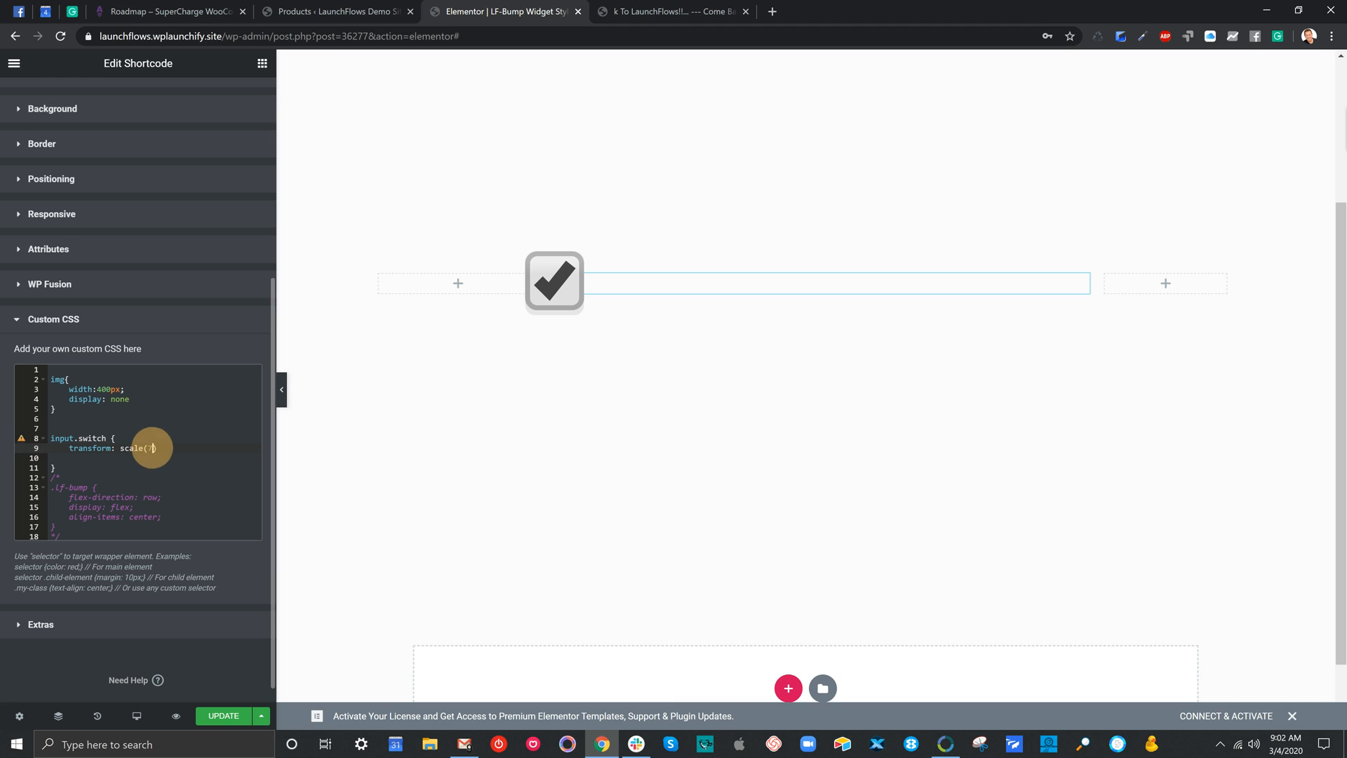
{"action": "type", "text": "1.5"}
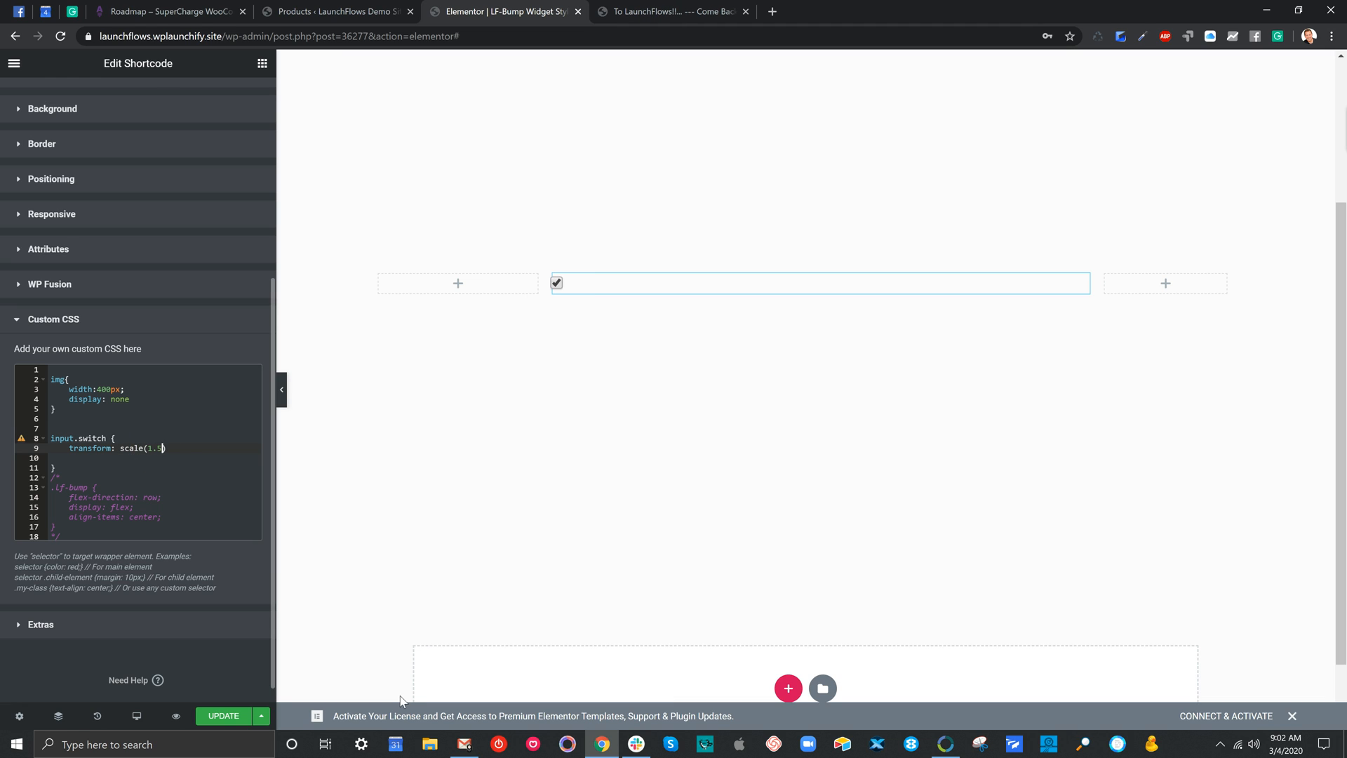
Try checkbox scale values of 2.5, 3.5, 4.5 and 5.5 in the input.switch rule
{"action": "key", "text": "Left"}
{"action": "key", "text": "Left"}
{"action": "key", "text": "BackSpace"}
{"action": "type", "text": "2"}
{"action": "key", "text": "BackSpace"}
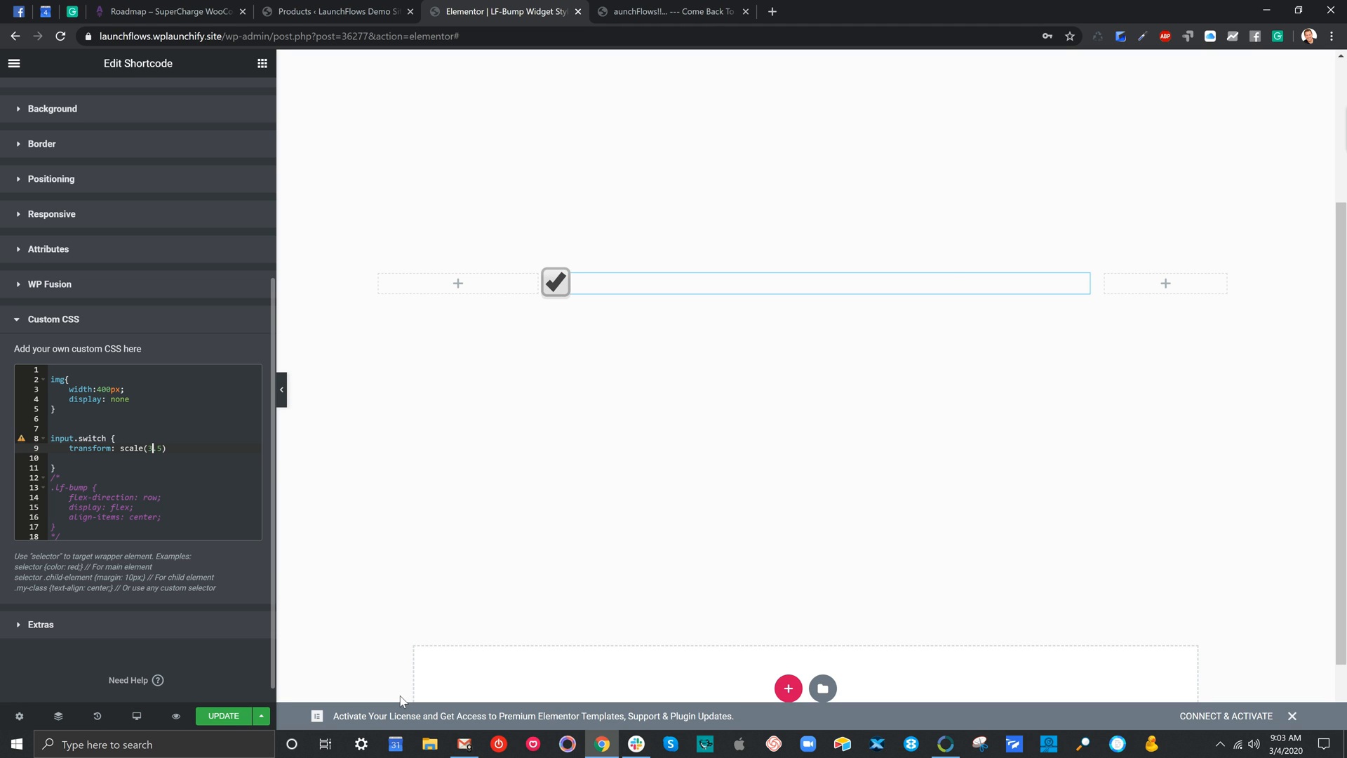
{"action": "type", "text": "4"}
{"action": "key", "text": "BackSpace"}
{"action": "type", "text": "5"}
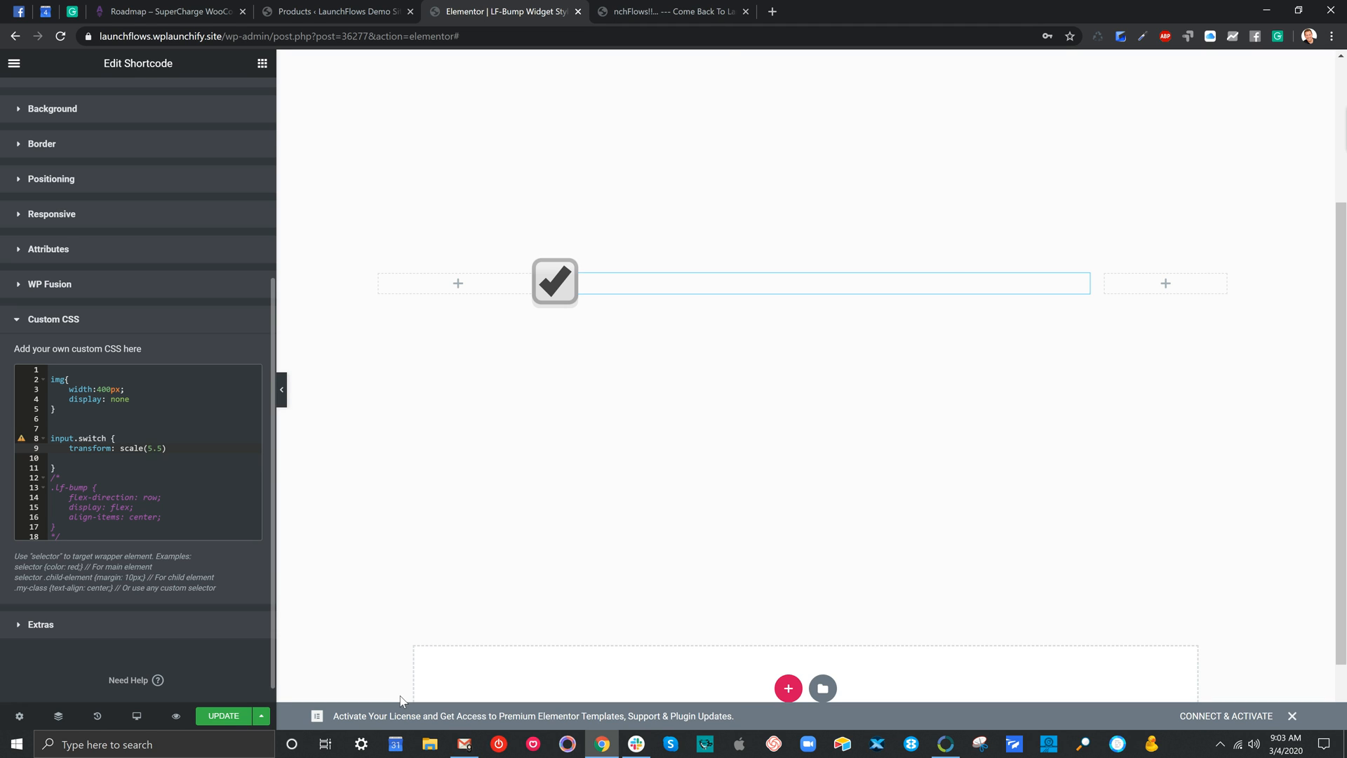
Try whole-number checkbox scales of 7, 8, 20, 30 and 40 in the input.switch rule
{"action": "key", "text": "Delete"}
{"action": "key", "text": "Delete"}
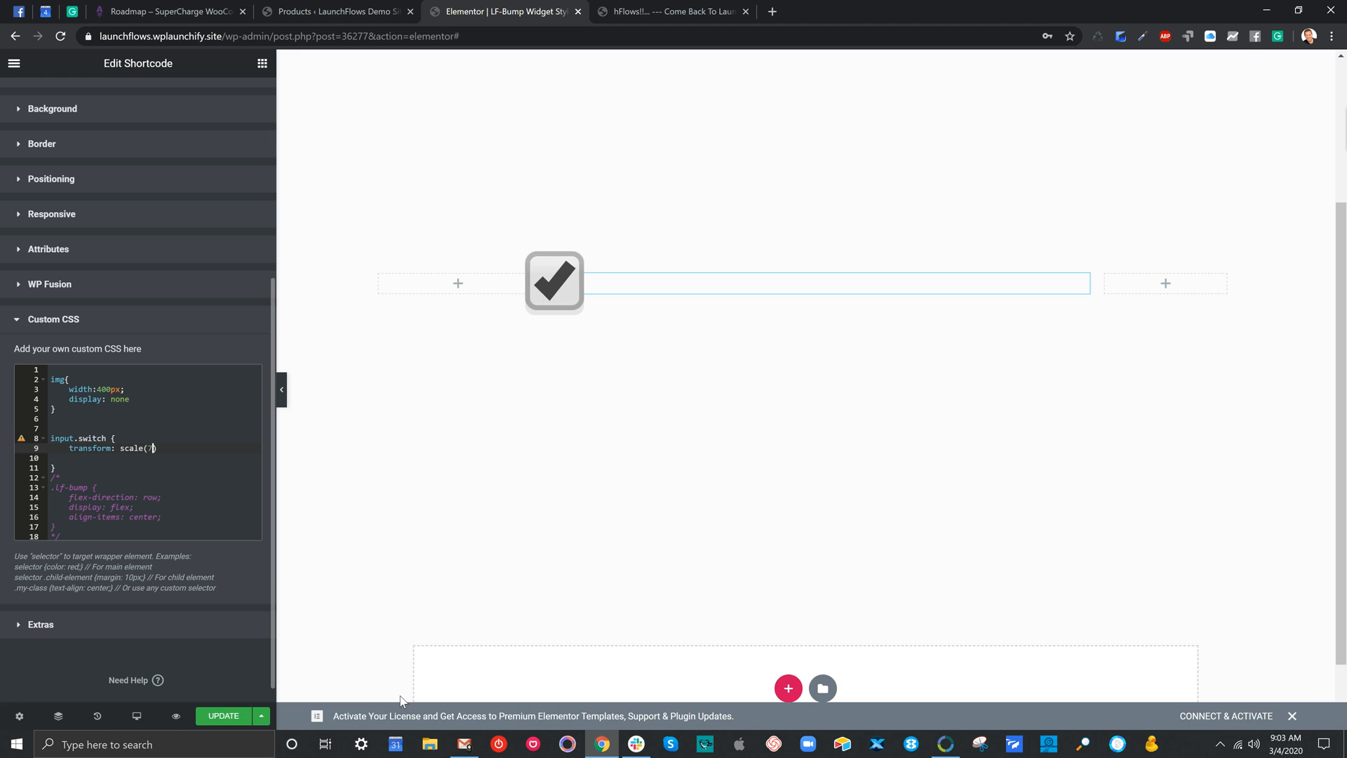
{"action": "key", "text": "BackSpace"}
{"action": "type", "text": "8"}
{"action": "key", "text": "BackSpace"}
{"action": "type", "text": "0"}
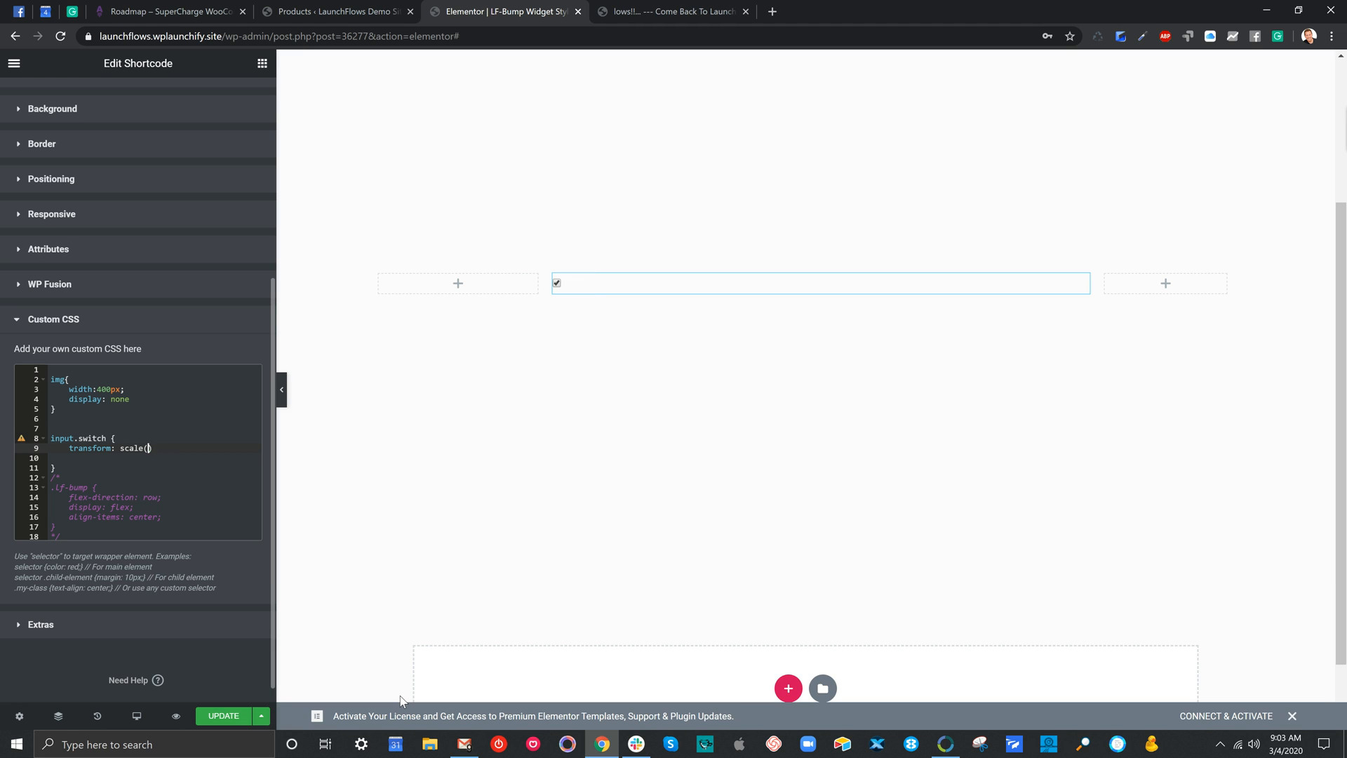
{"action": "key", "text": "Left"}
{"action": "type", "text": "2"}
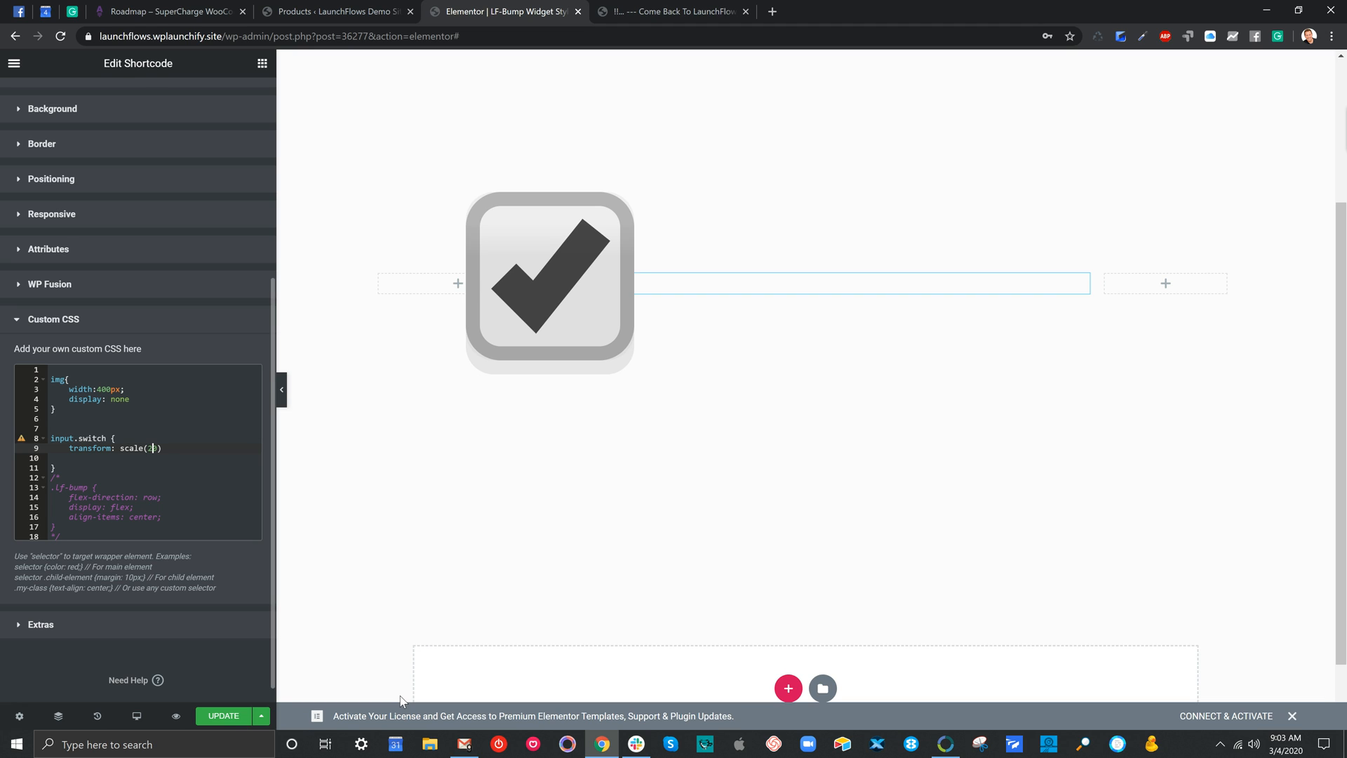
{"action": "key", "text": "BackSpace"}
{"action": "type", "text": "3"}
{"action": "key", "text": "BackSpace"}
{"action": "type", "text": "4"}
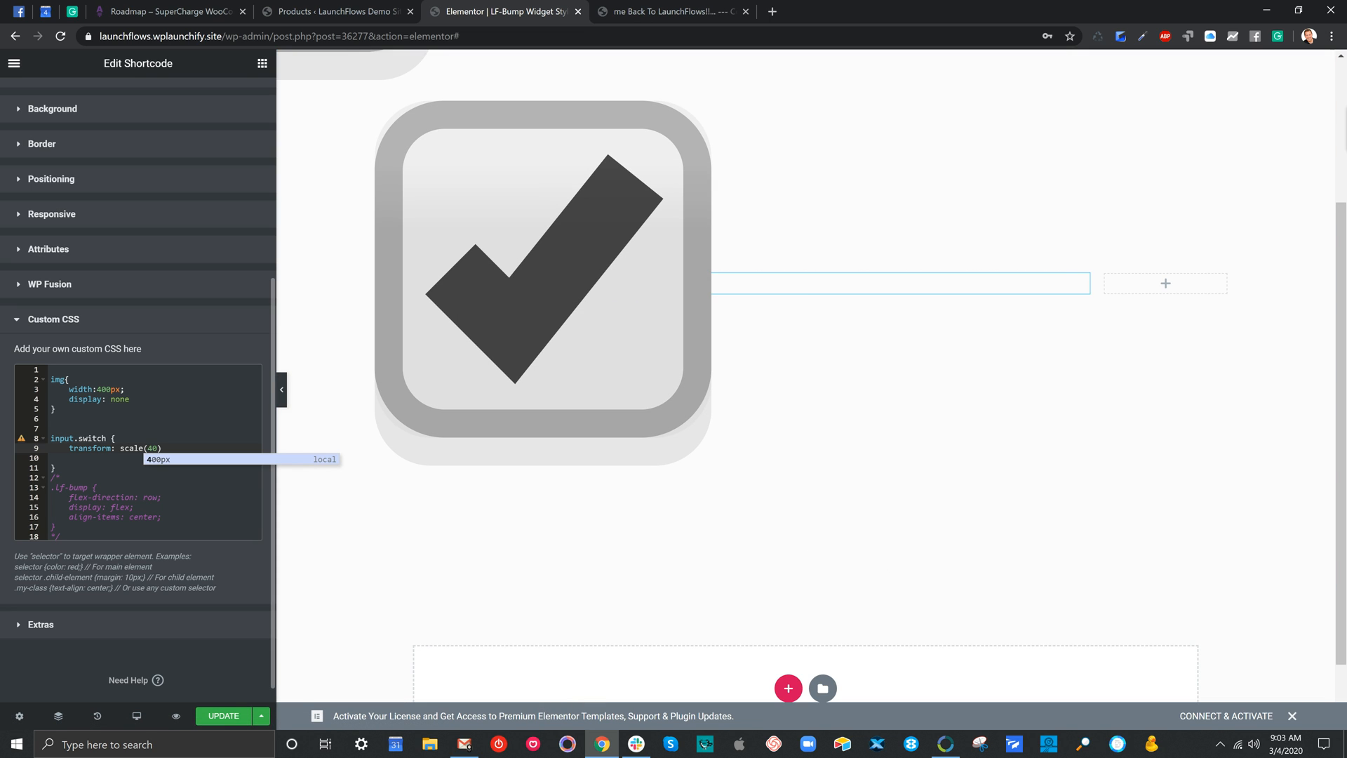
Reduce the input.switch scale to 1, try 3 and 4, and set it to 7
{"action": "key", "text": "BackSpace"}
{"action": "type", "text": "1"}
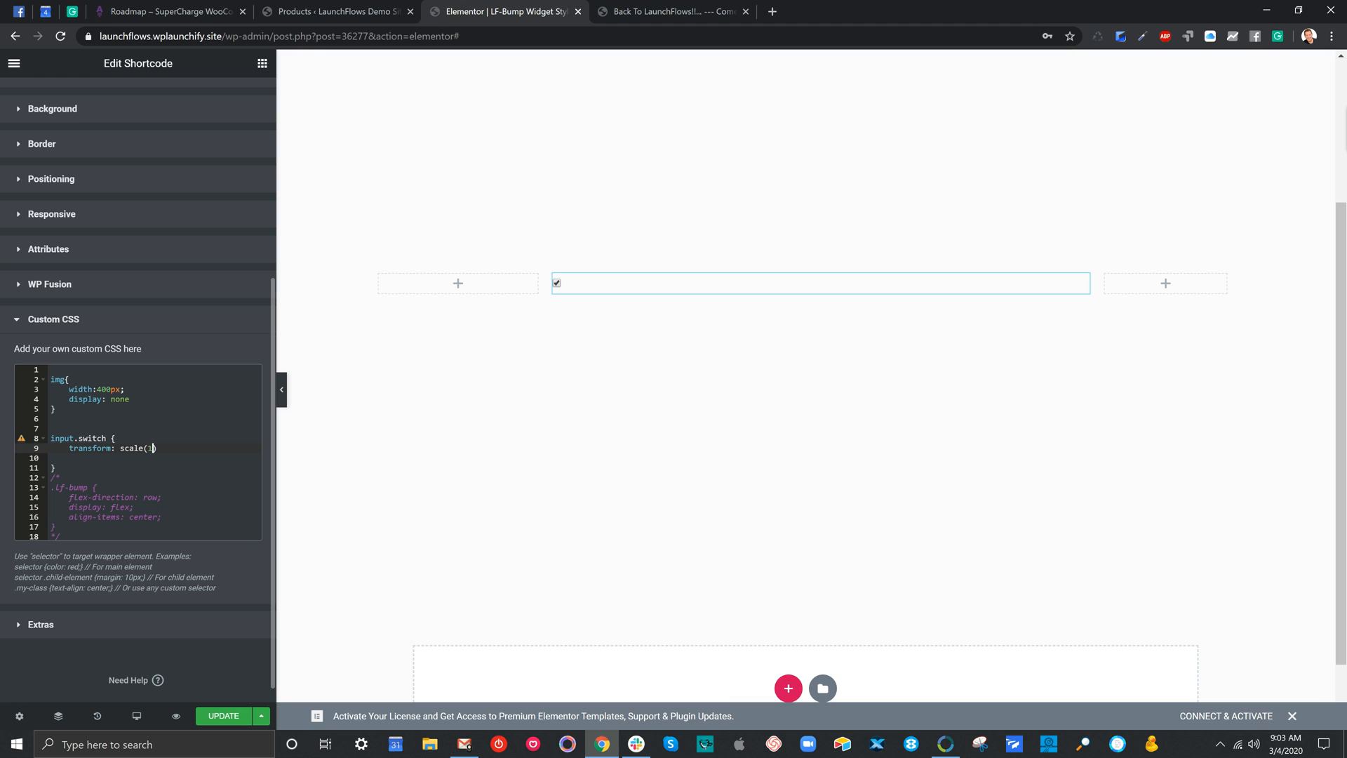
{"action": "key", "text": "BackSpace"}
{"action": "type", "text": "3"}
{"action": "key", "text": "BackSpace"}
{"action": "type", "text": "4"}
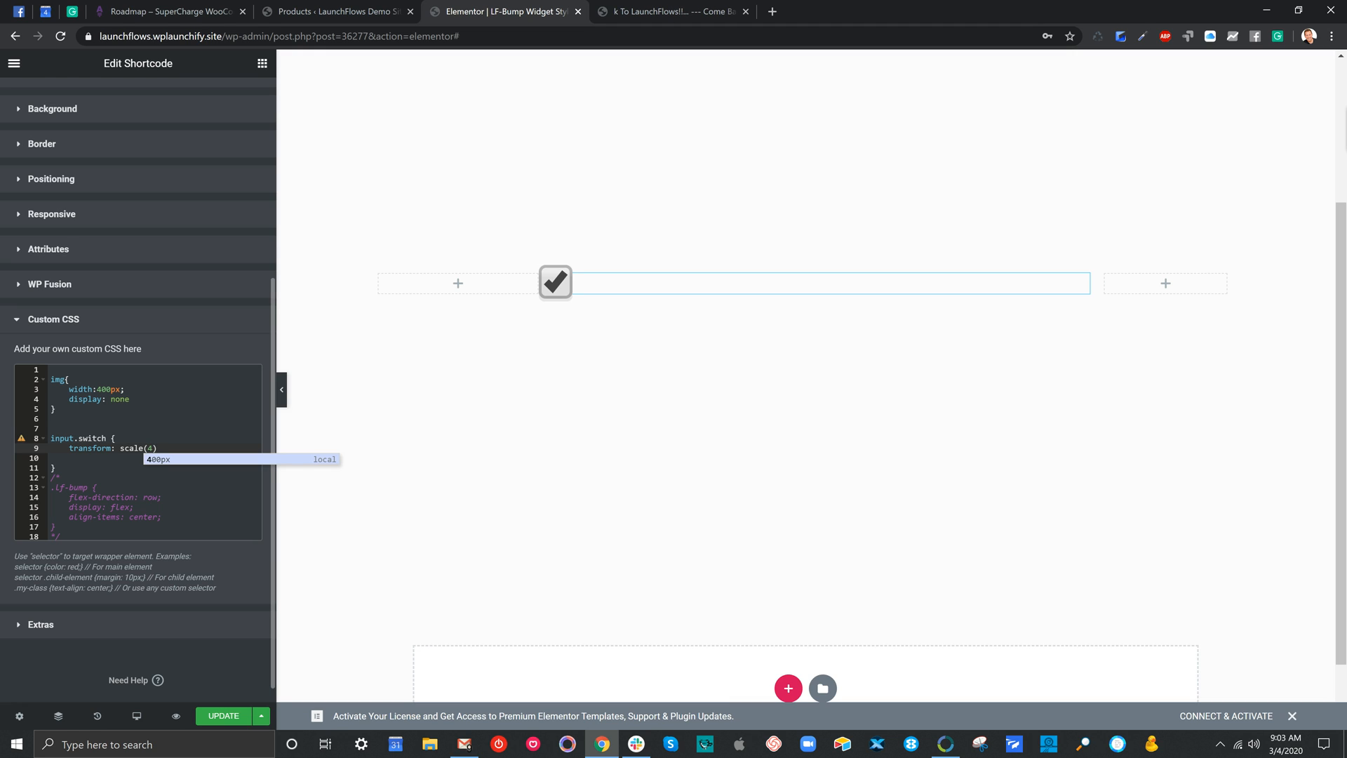
{"action": "key", "text": "BackSpace"}
{"action": "type", "text": "7"}
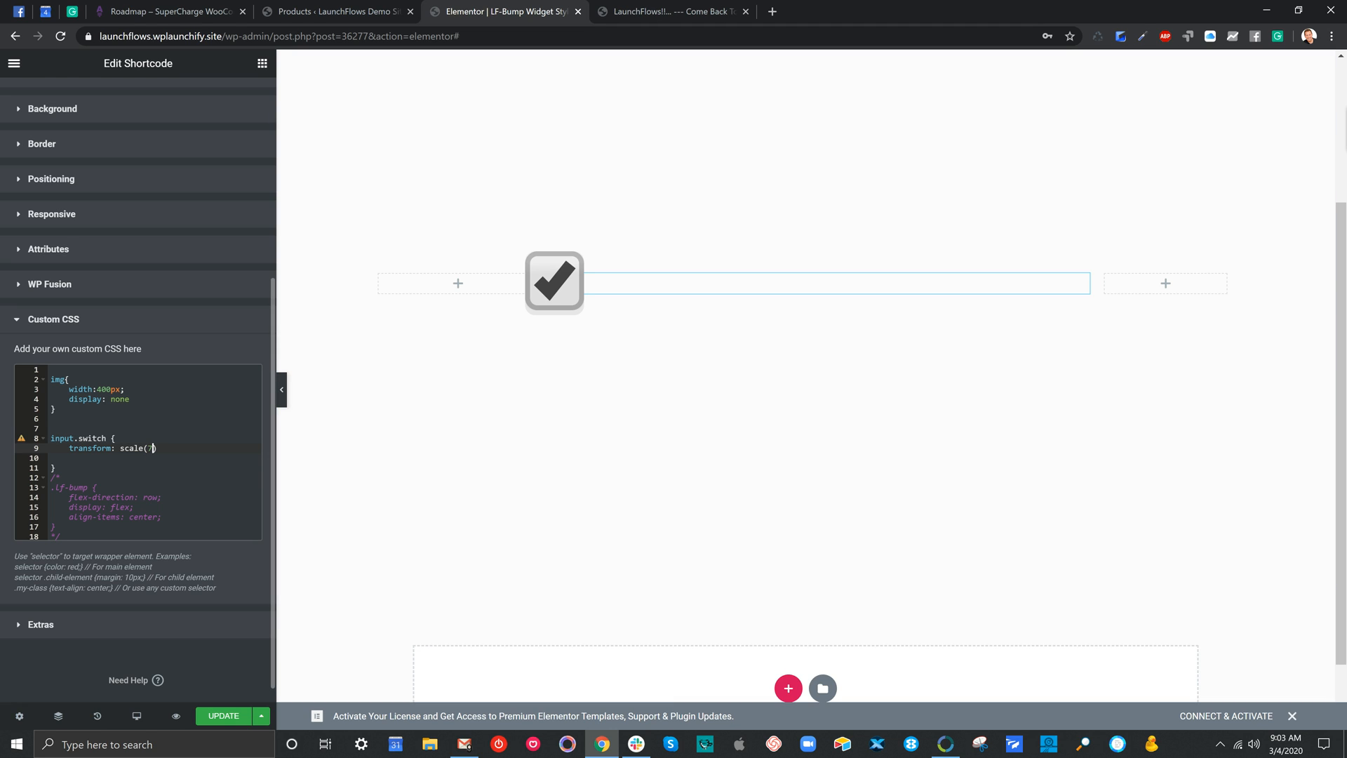
Delete the display: none declaration from the img rule
{"action": "left_click_drag", "start_coordinate": [129, 399], "coordinate": [46, 399]}
{"action": "key", "text": "BackSpace"}
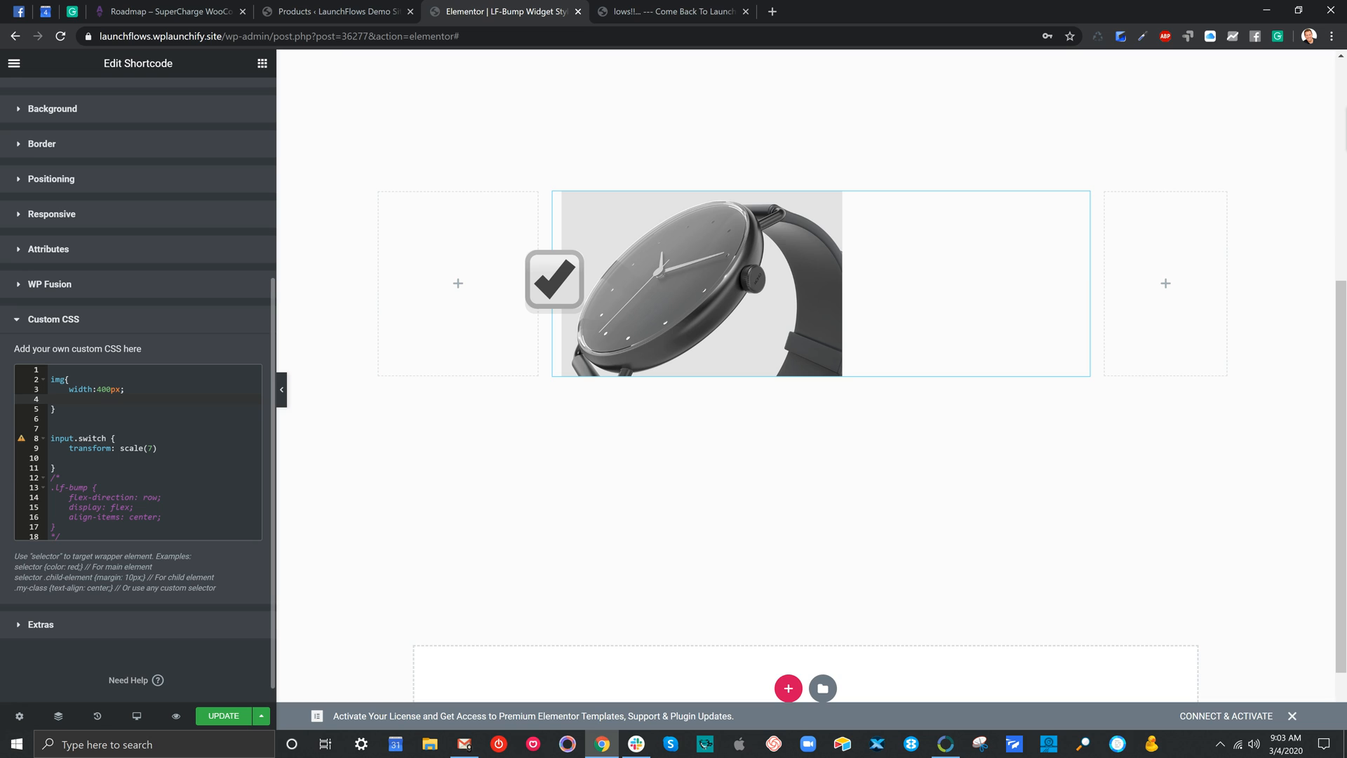
Remove the opening /* and closing */ markers around the .lf-bump rule so its flex layout declarations become active
{"action": "left_click_drag", "start_coordinate": [62, 478], "coordinate": [49, 477]}
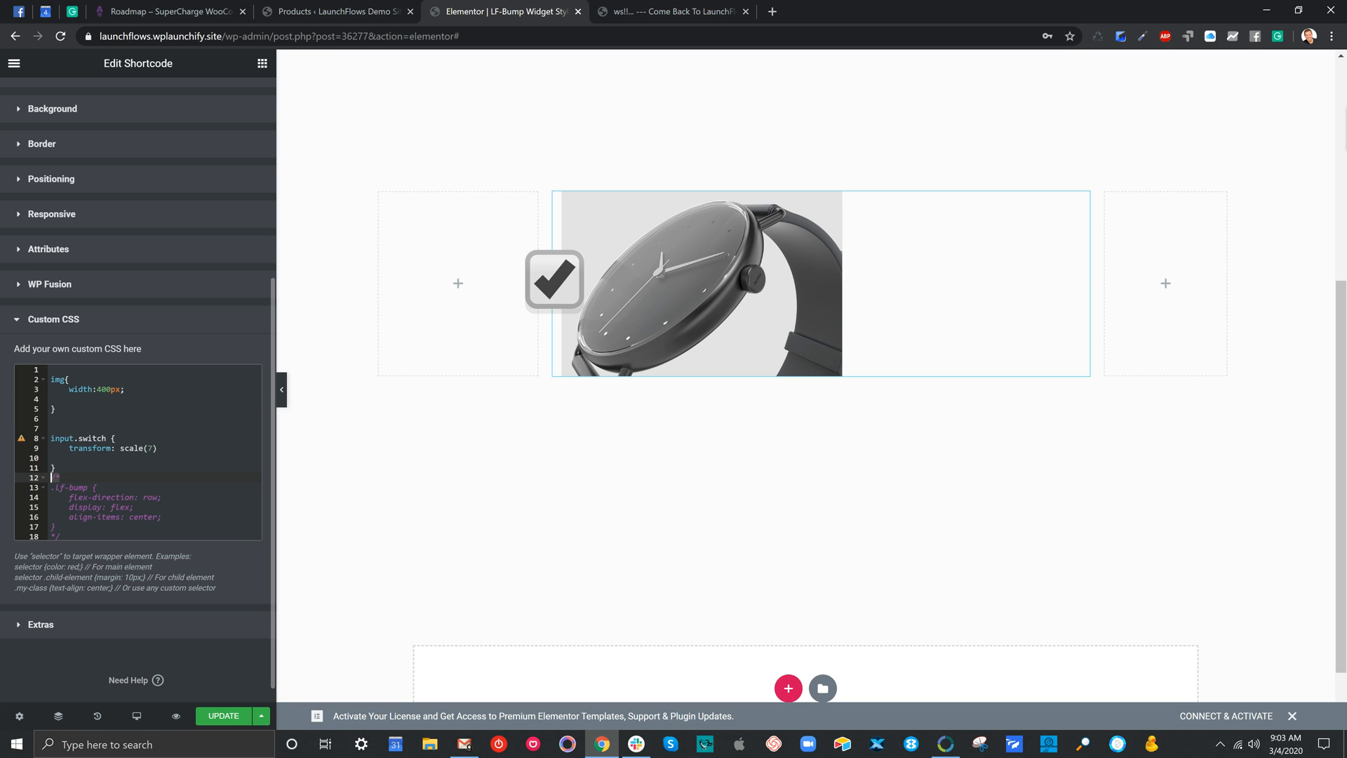
{"action": "key", "text": "BackSpace"}
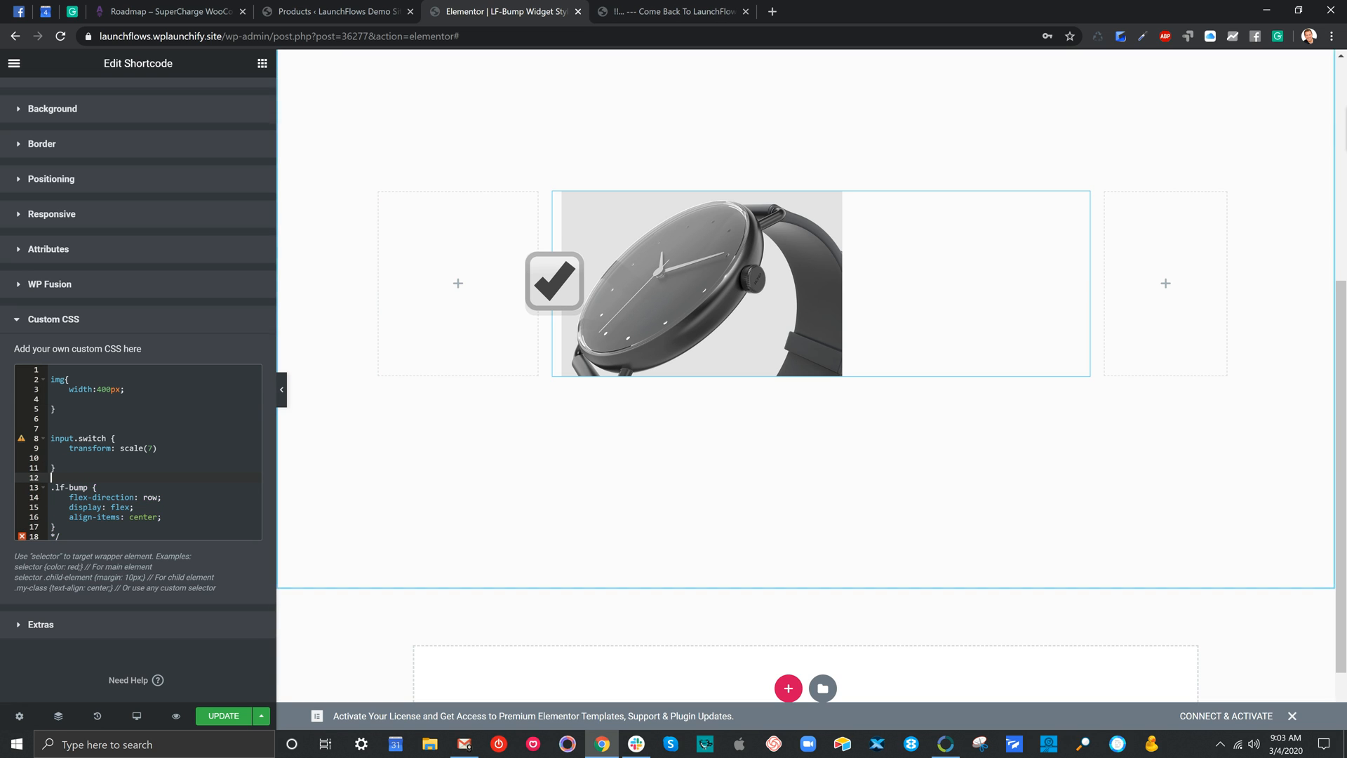
{"action": "scroll", "coordinate": [138, 393], "scroll_direction": "down", "scroll_amount": 1}
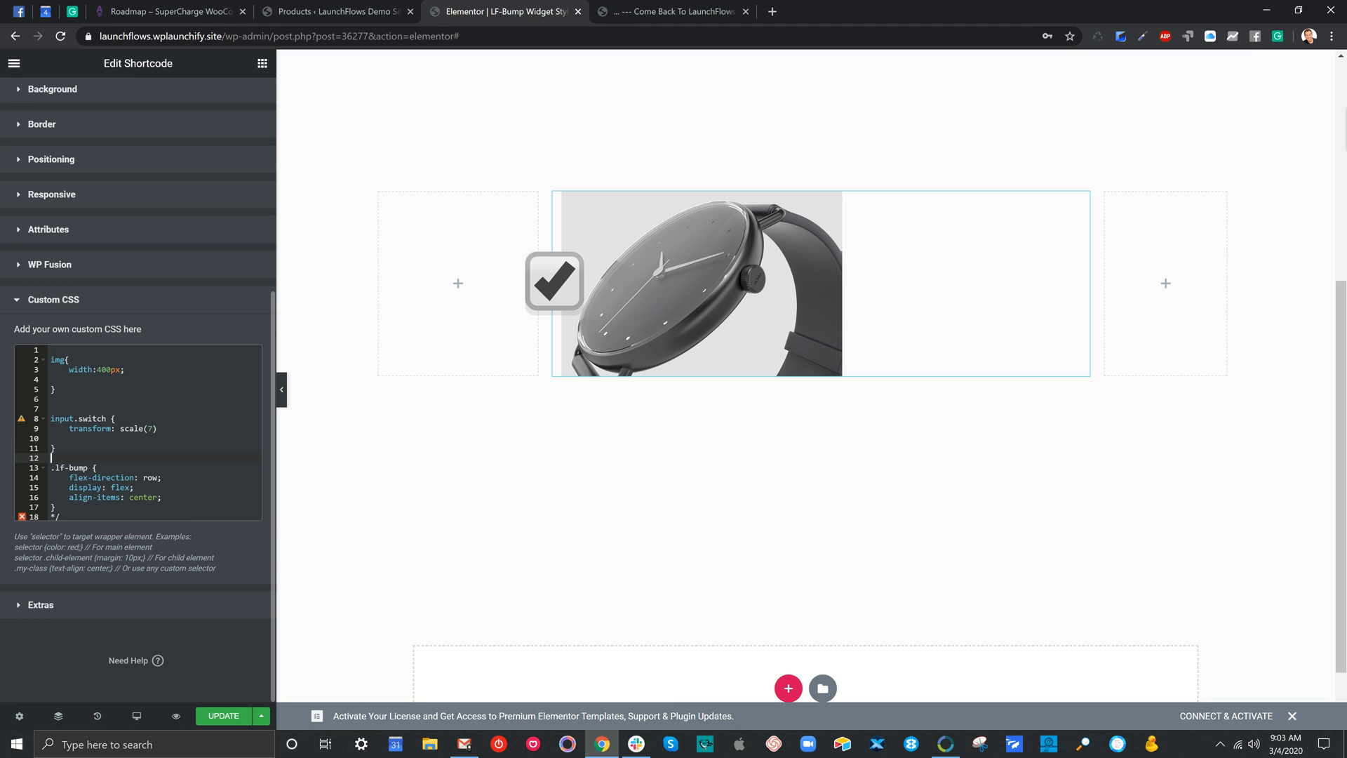
{"action": "left_click_drag", "start_coordinate": [61, 517], "coordinate": [43, 516]}
{"action": "key", "text": "BackSpace"}
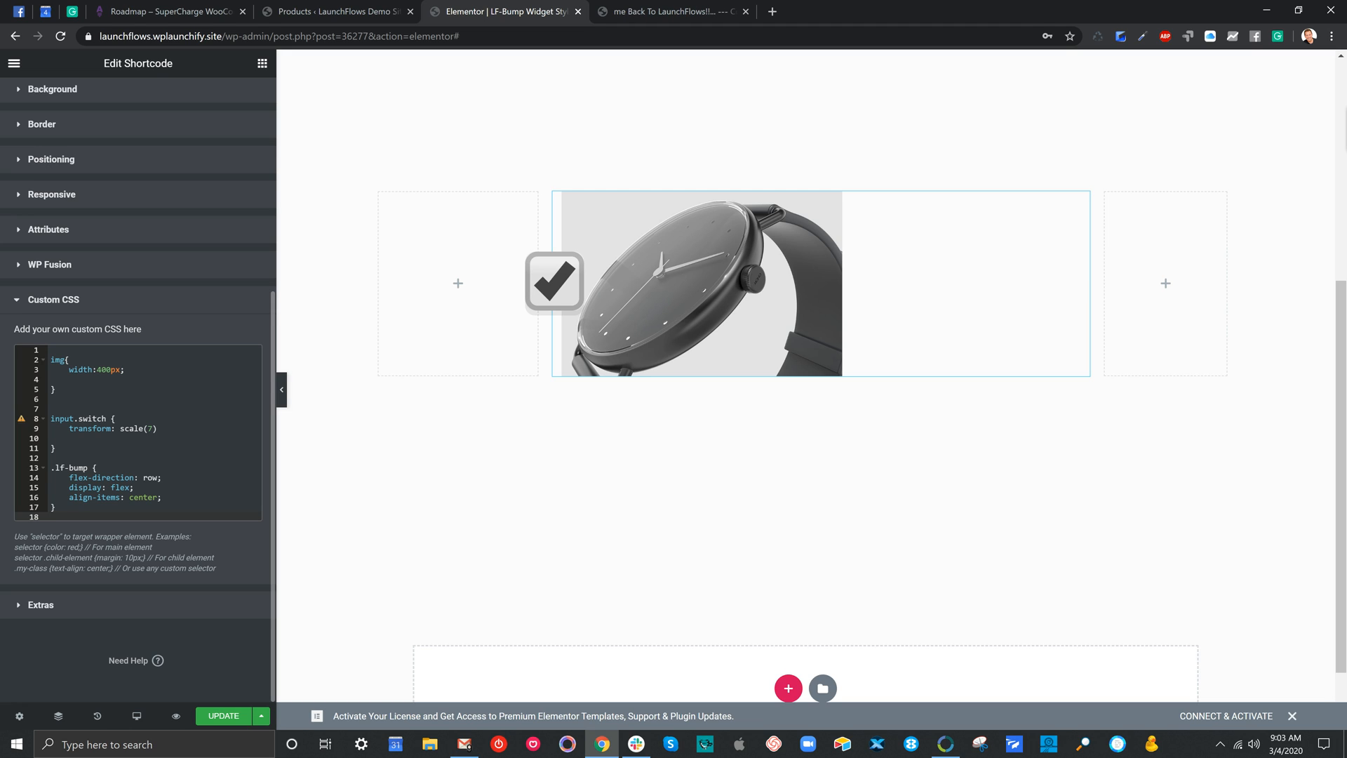
{"action": "left_click", "coordinate": [78, 486]}
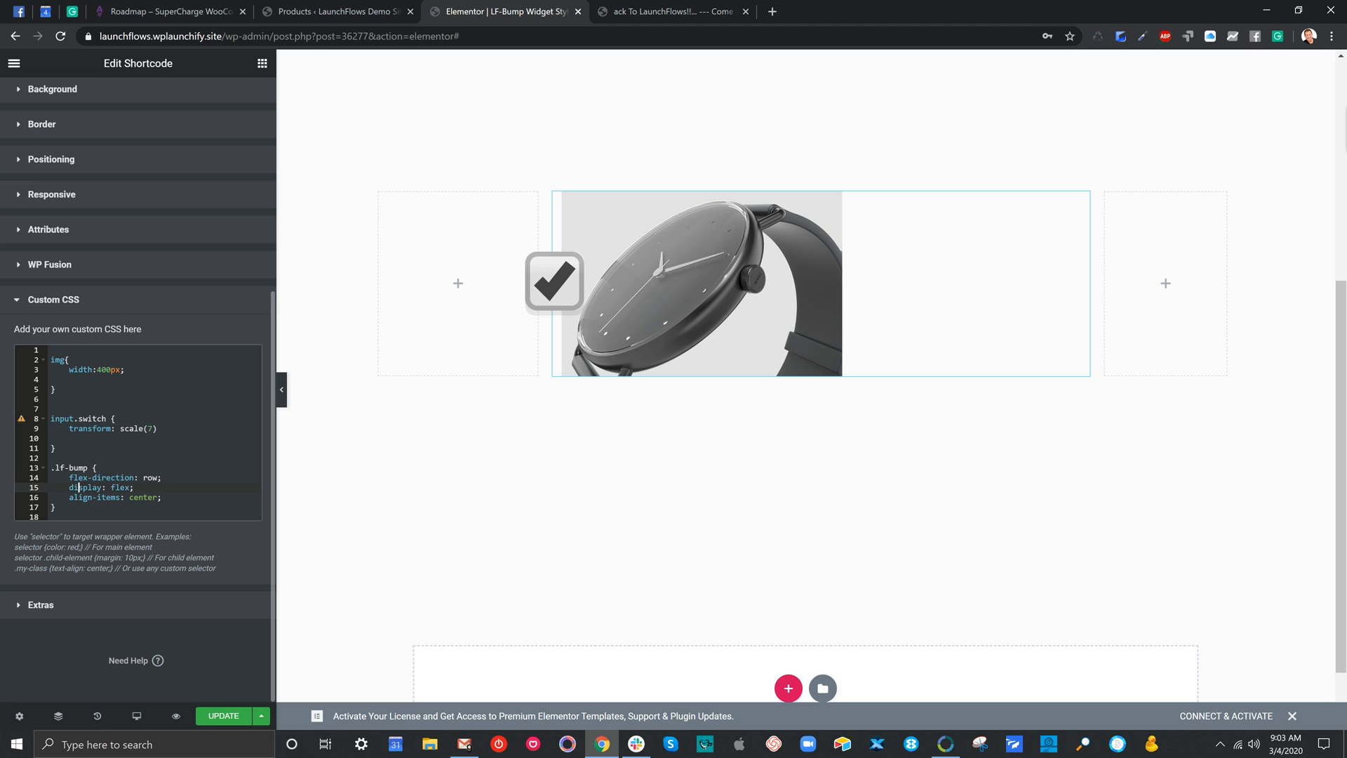
{"action": "left_click", "coordinate": [99, 478]}
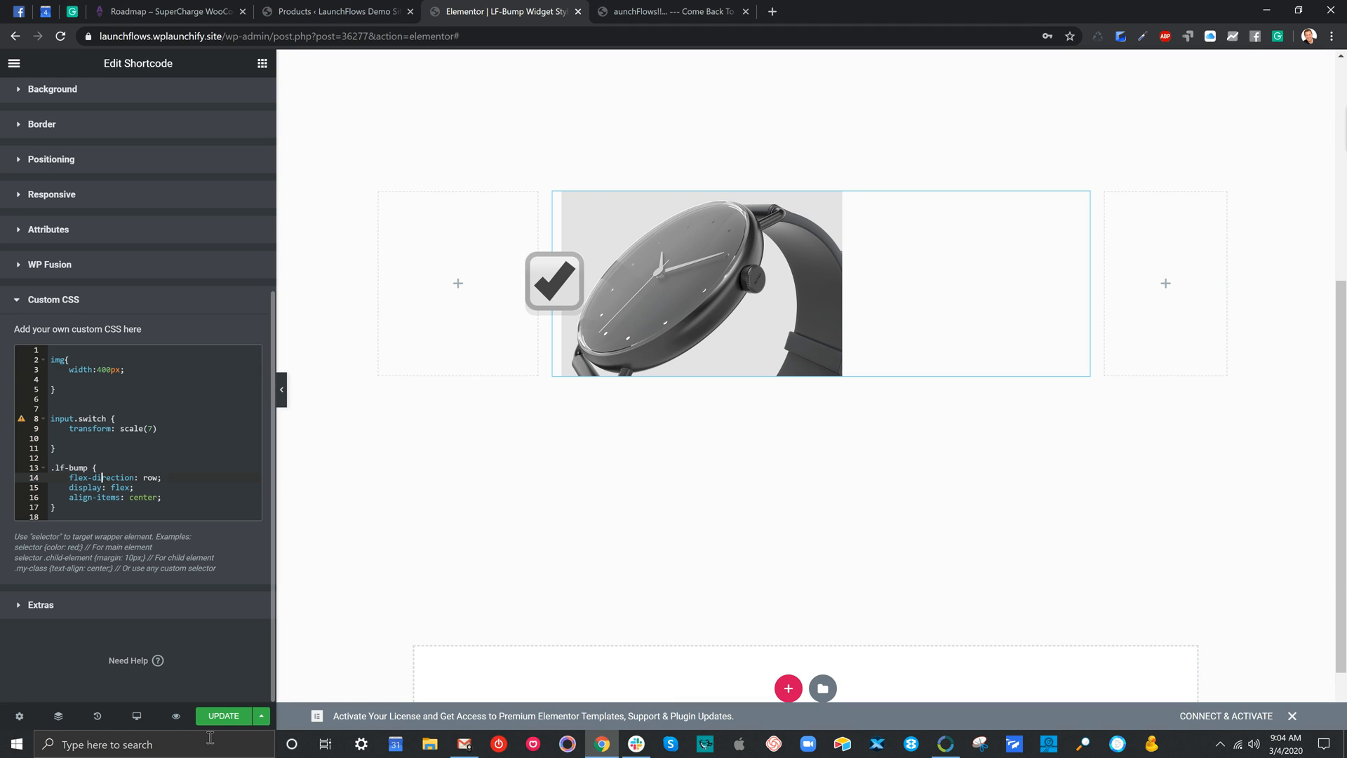
{"action": "left_click", "coordinate": [106, 369]}
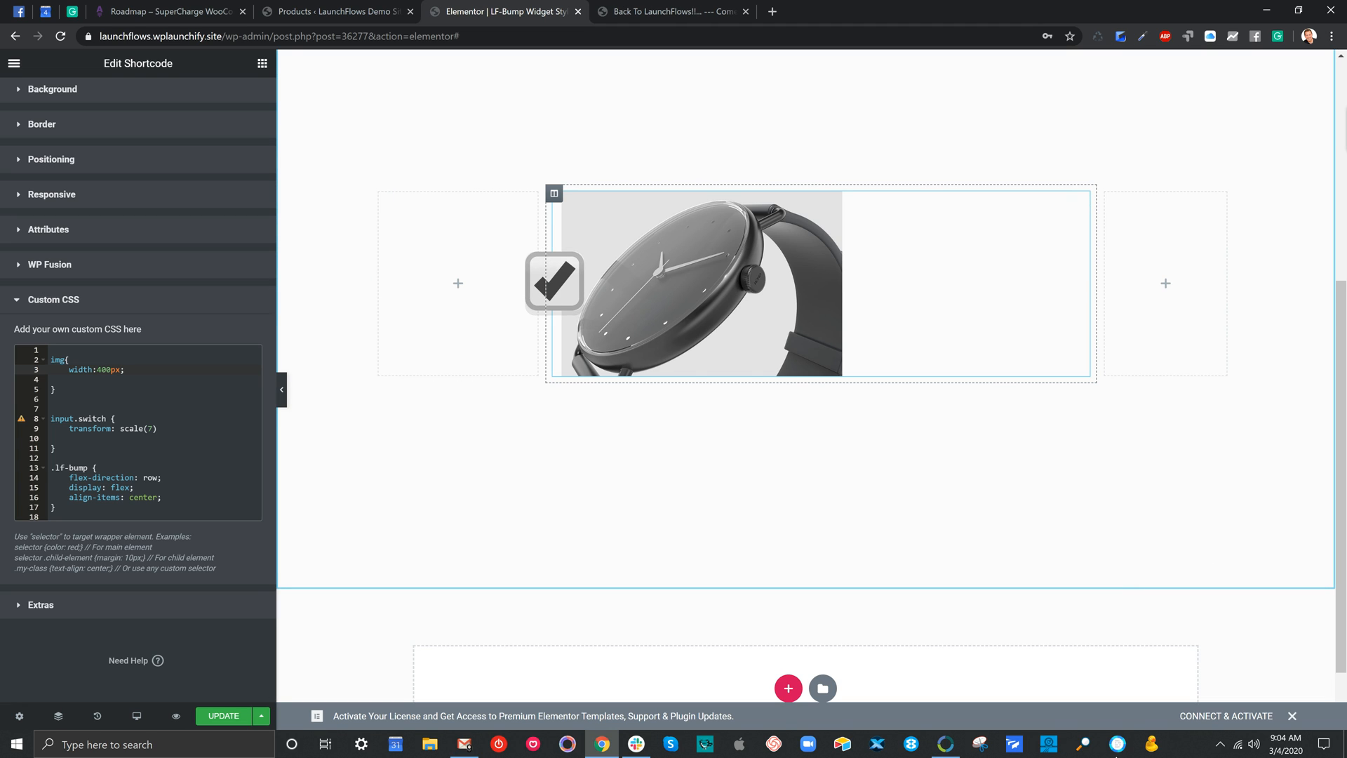
{"action": "left_click", "coordinate": [148, 497]}
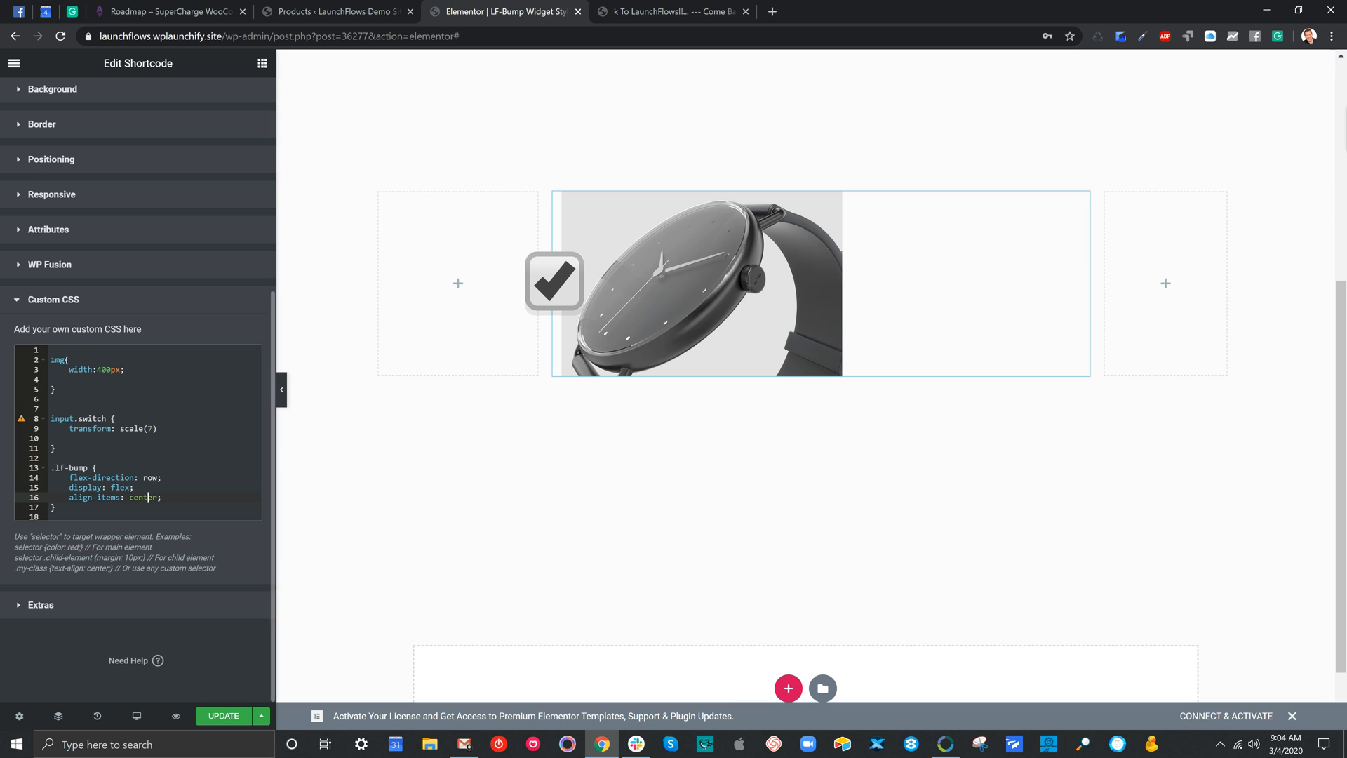
Save the page update, reload its preview in the other browser tab and select the div.lf-bump element for inspection
{"action": "left_click", "coordinate": [224, 716]}
{"action": "left_click", "coordinate": [670, 11]}
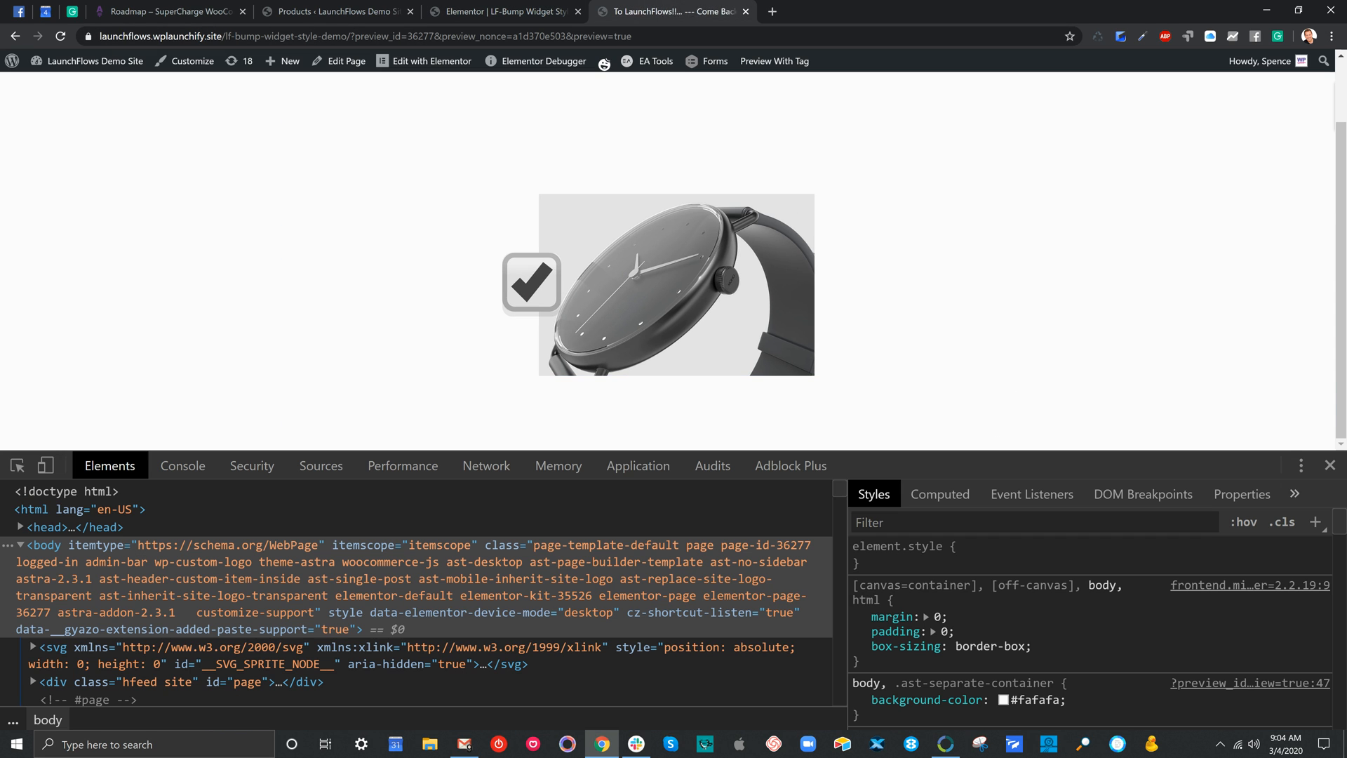
{"action": "key", "text": "ctrl+r"}
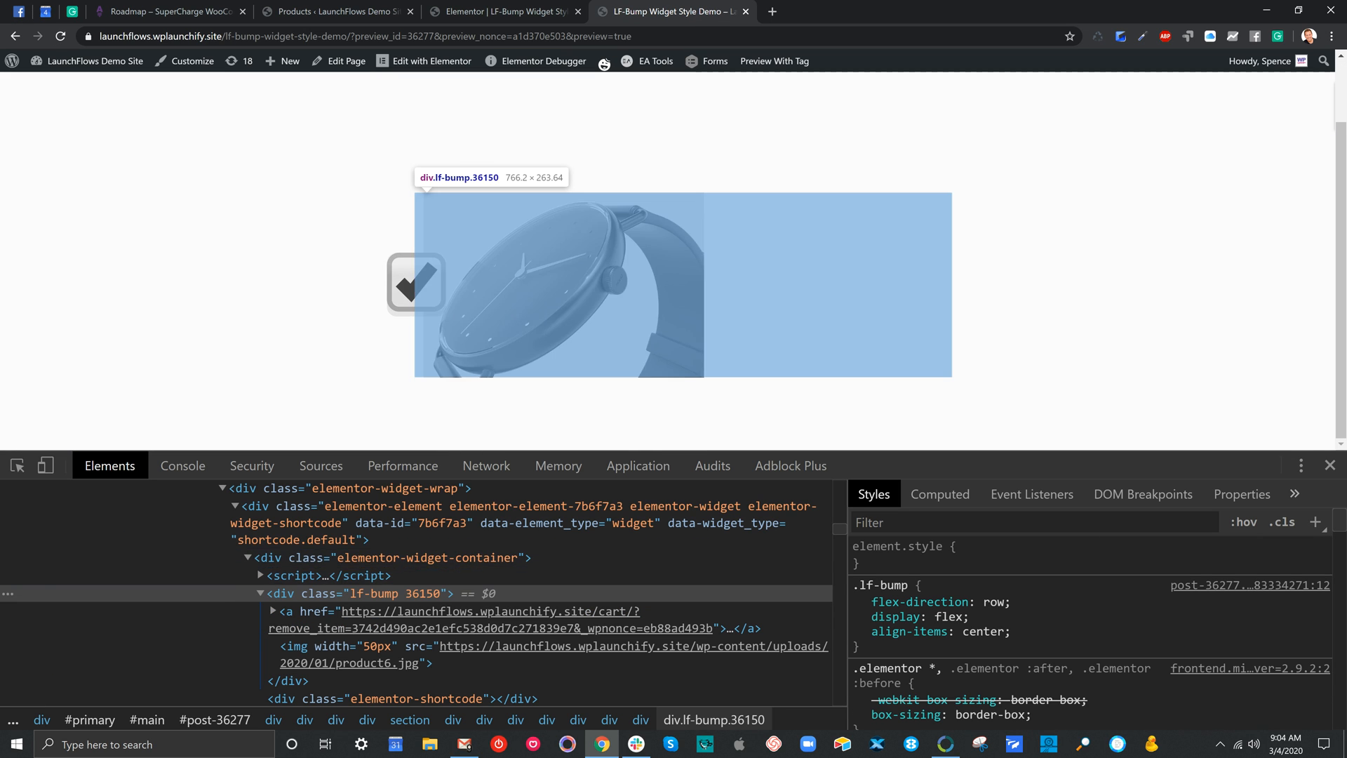
{"action": "left_click", "coordinate": [297, 592]}
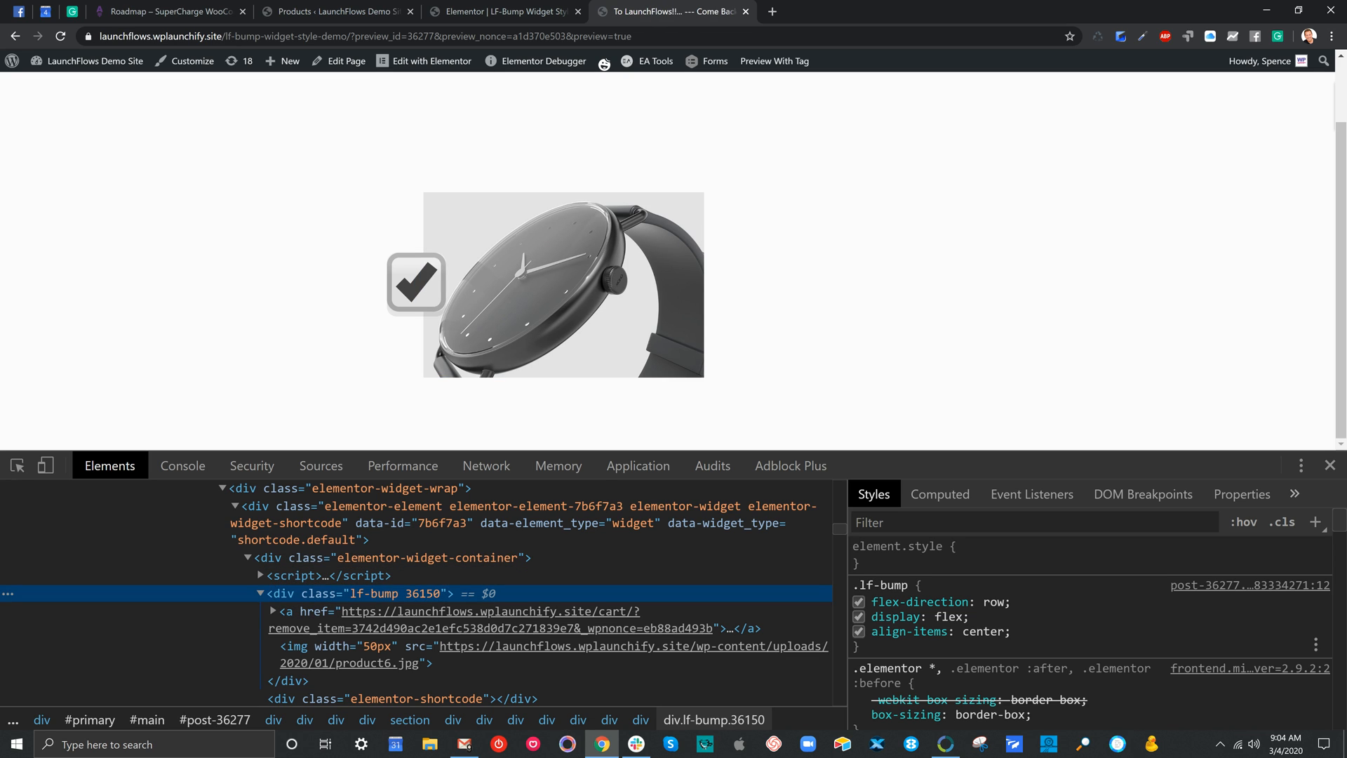
Clear the align-items value in the .lf-bump rule and try the suggestions from baseline and center through flex-start to left
{"action": "left_click", "coordinate": [985, 631]}
{"action": "key", "text": "BackSpace"}
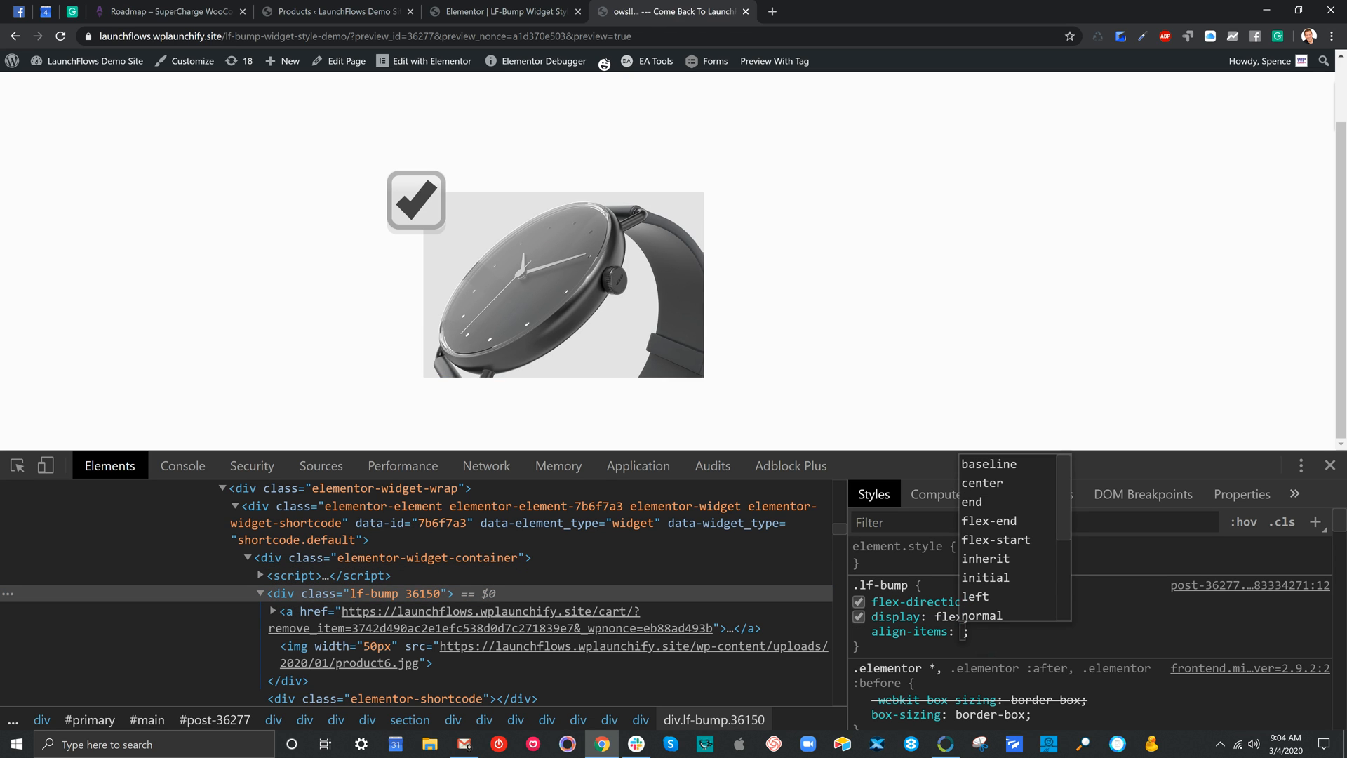
{"action": "key", "text": "Down"}
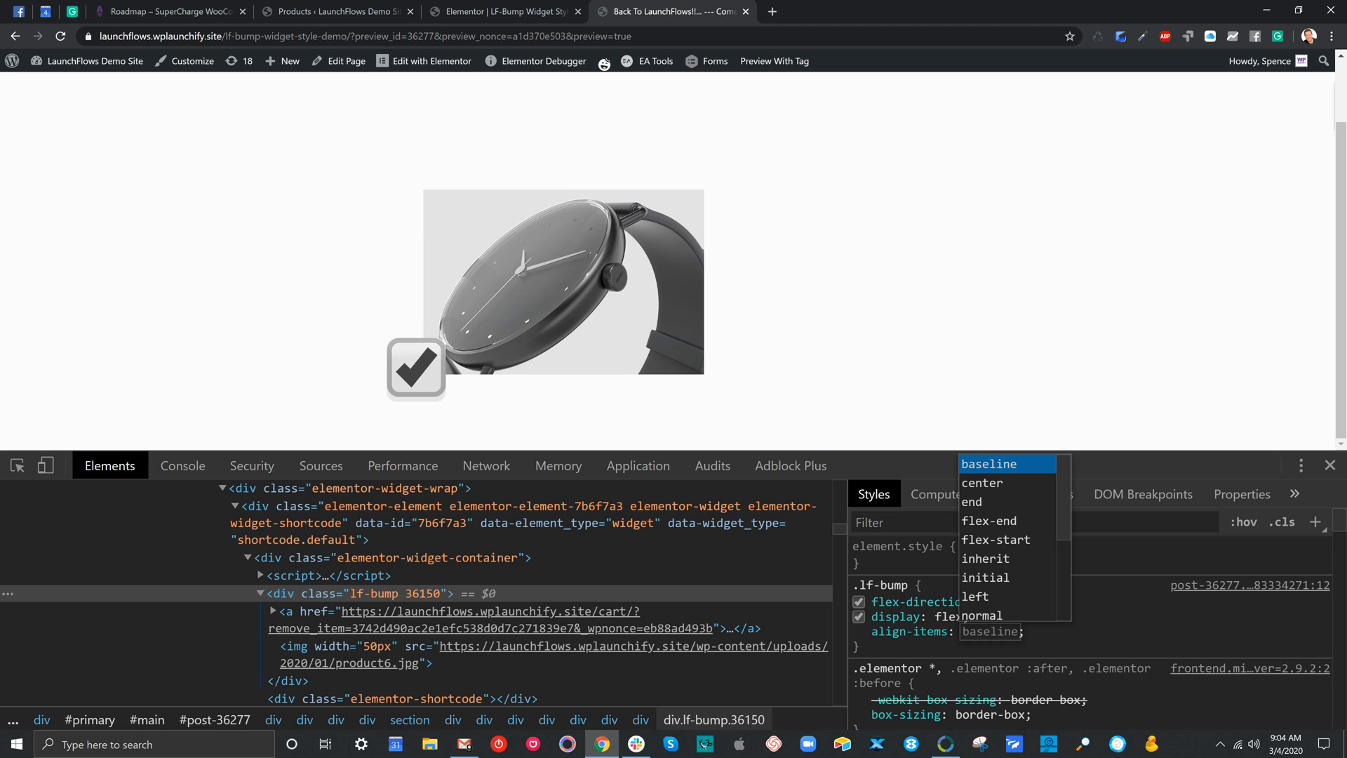
{"action": "key", "text": "Down"}
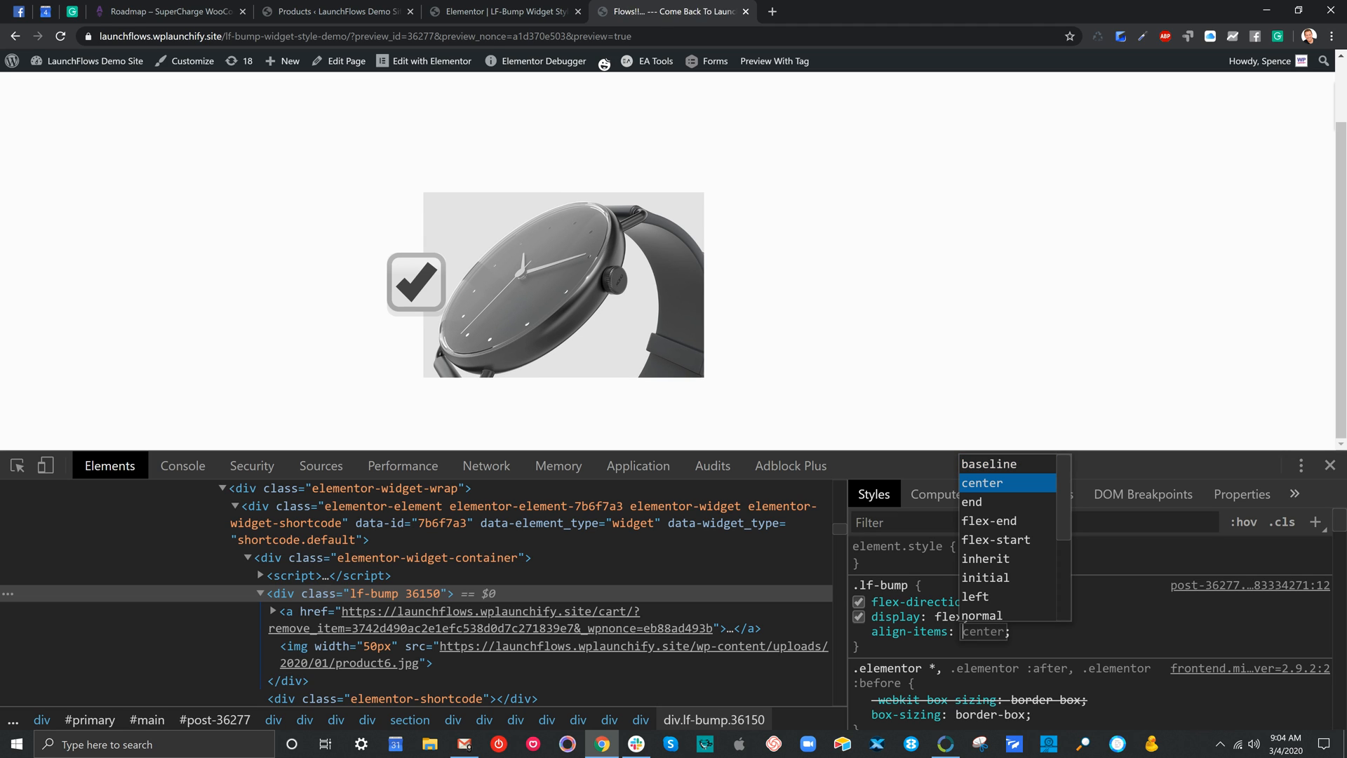
{"action": "key", "text": "Down"}
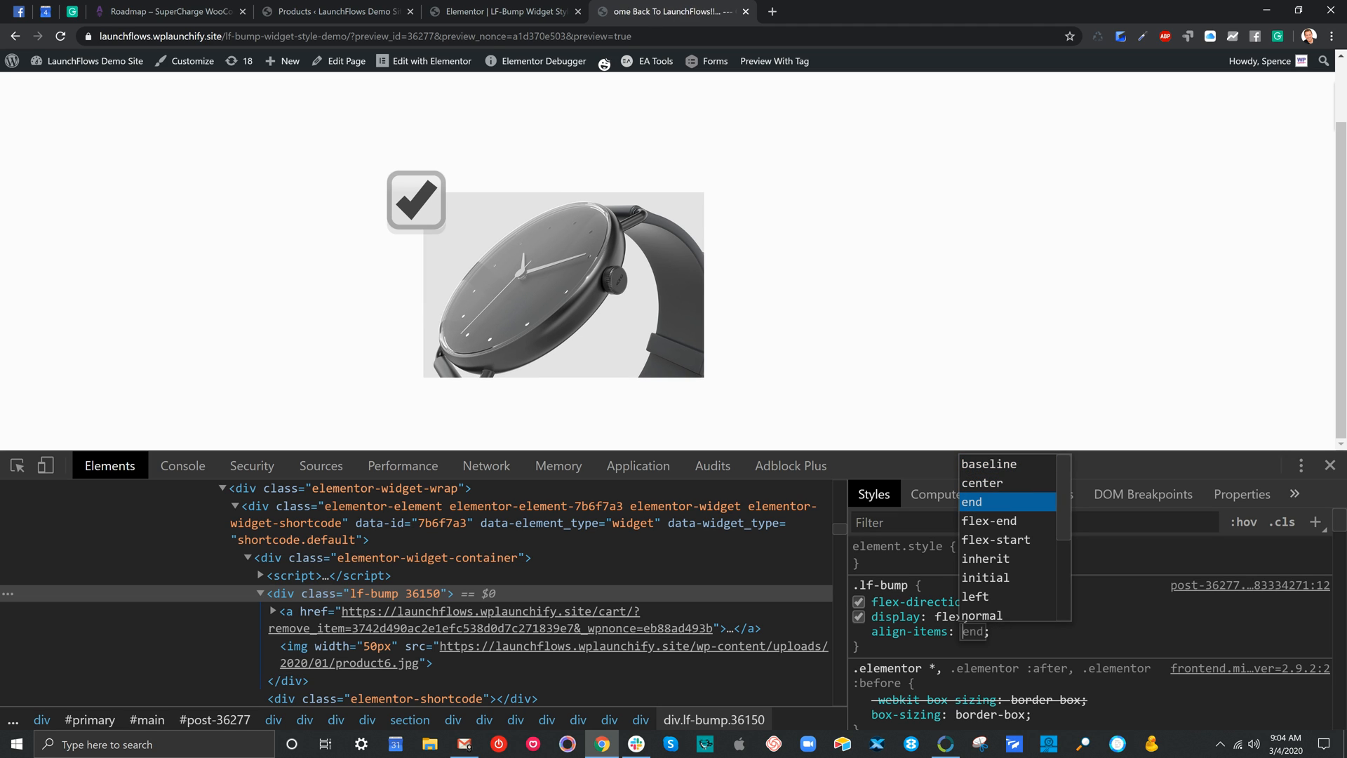
{"action": "key", "text": "Down"}
{"action": "key", "text": "Down"}
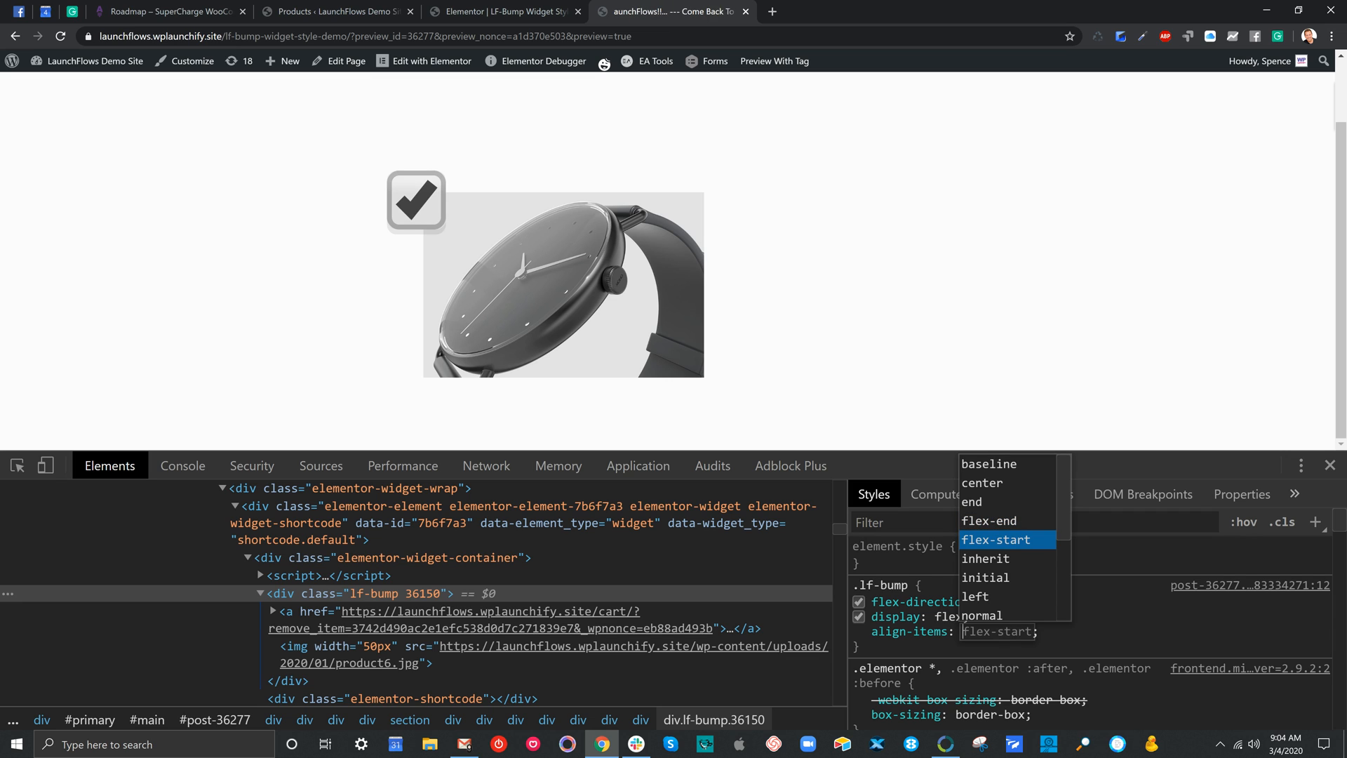
{"action": "key", "text": "Down"}
{"action": "key", "text": "Down"}
{"action": "key", "text": "Down"}
{"action": "key", "text": "Down"}
{"action": "key", "text": "Down"}
{"action": "key", "text": "Down"}
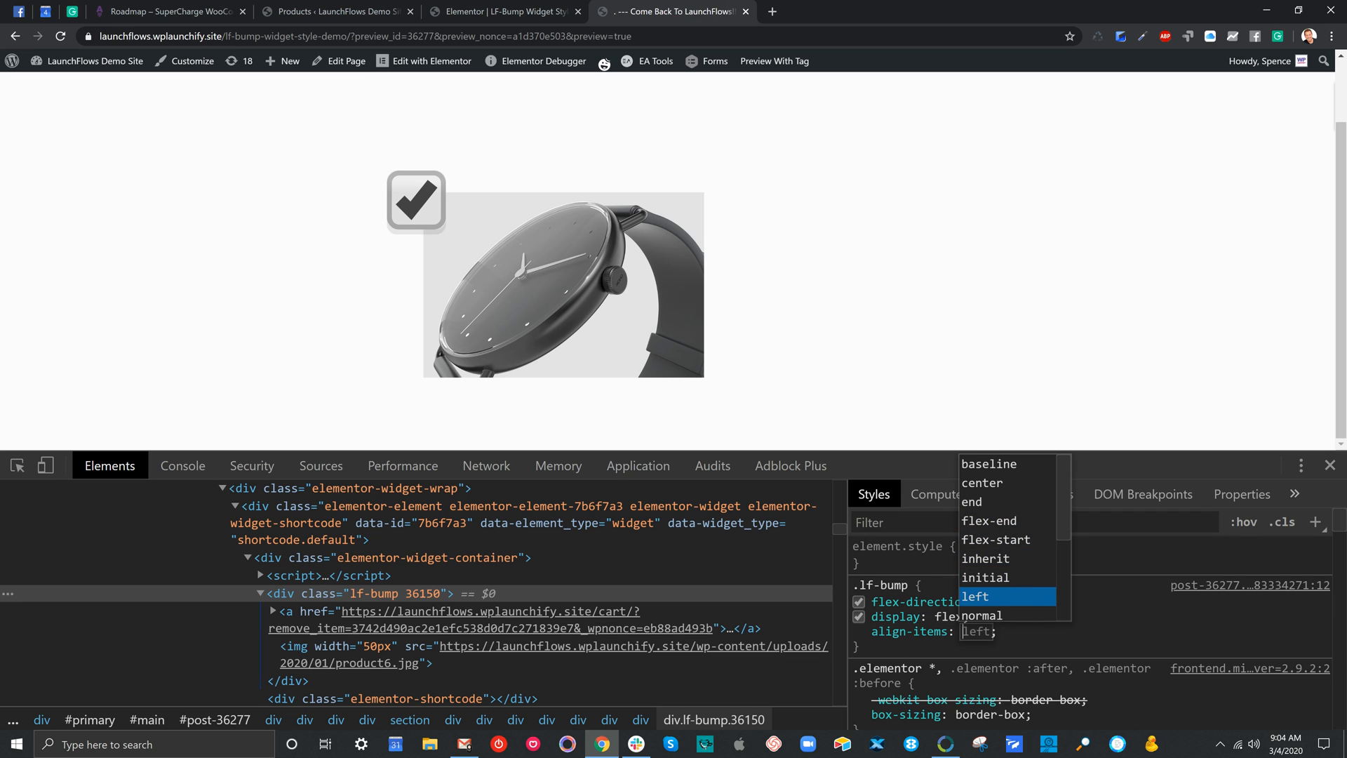
Try more align-items suggestions for .lf-bump, including right and the values after it
{"action": "key", "text": "Up"}
{"action": "key", "text": "Up"}
{"action": "key", "text": "Up"}
{"action": "key", "text": "Up"}
{"action": "key", "text": "Up"}
{"action": "key", "text": "Up"}
{"action": "key", "text": "Up"}
{"action": "key", "text": "Up"}
{"action": "key", "text": "Up"}
{"action": "key", "text": "Down"}
{"action": "key", "text": "Down"}
{"action": "key", "text": "Down"}
{"action": "key", "text": "Down"}
{"action": "key", "text": "Down"}
{"action": "key", "text": "Down"}
{"action": "key", "text": "Down"}
{"action": "key", "text": "Down"}
{"action": "key", "text": "Down"}
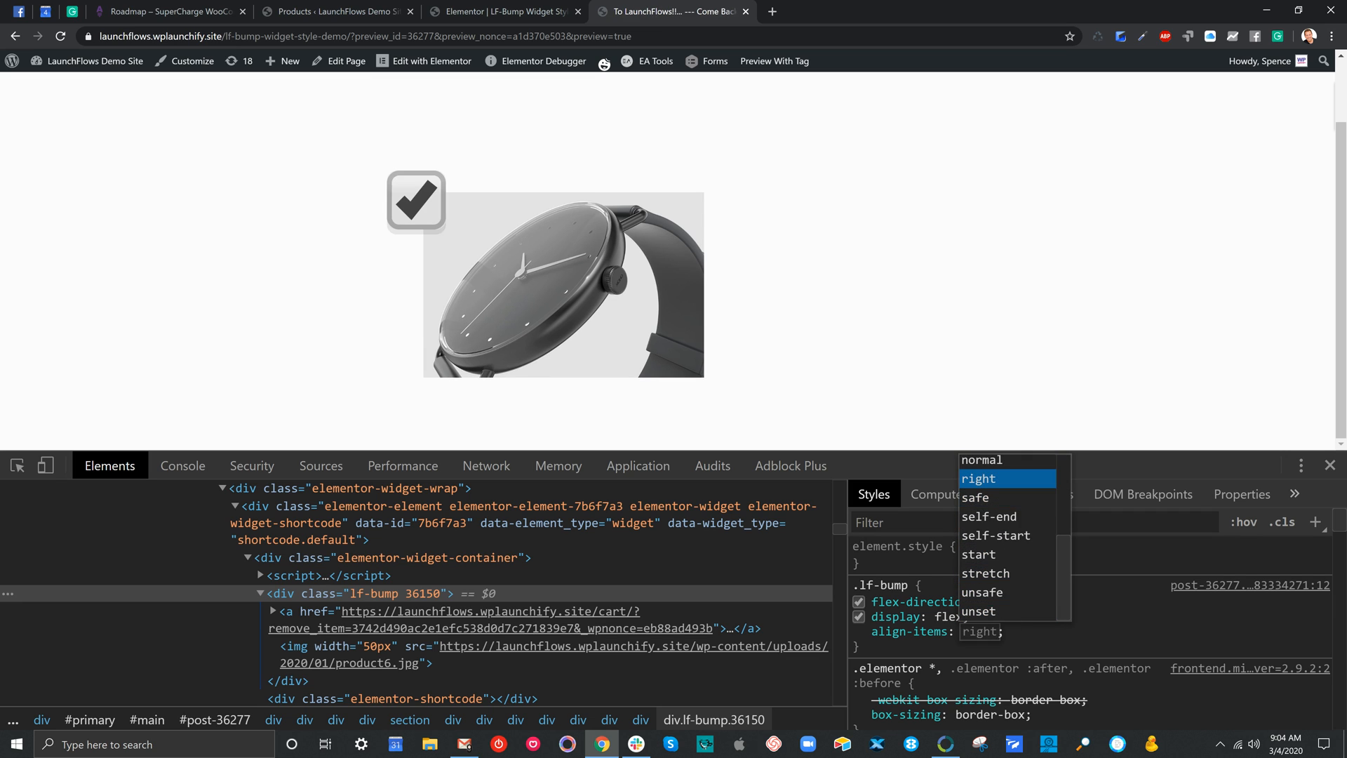
{"action": "key", "text": "Down"}
{"action": "key", "text": "Down"}
{"action": "key", "text": "Down"}
{"action": "key", "text": "Down"}
{"action": "key", "text": "Down"}
{"action": "key", "text": "Down"}
{"action": "key", "text": "Down"}
{"action": "key", "text": "Down"}
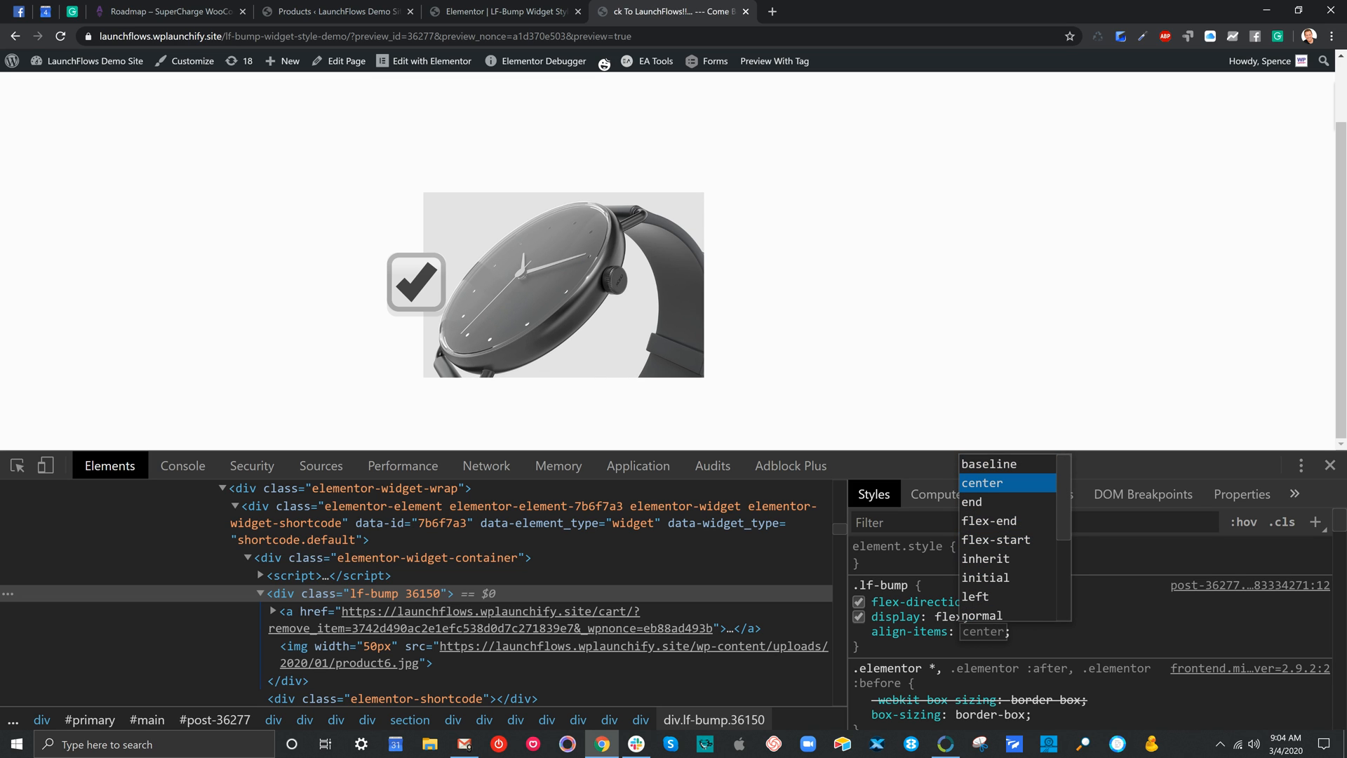
Compare the baseline, center and end values for align-items in the .lf-bump rule, leaving without choosing one
{"action": "key", "text": "Up"}
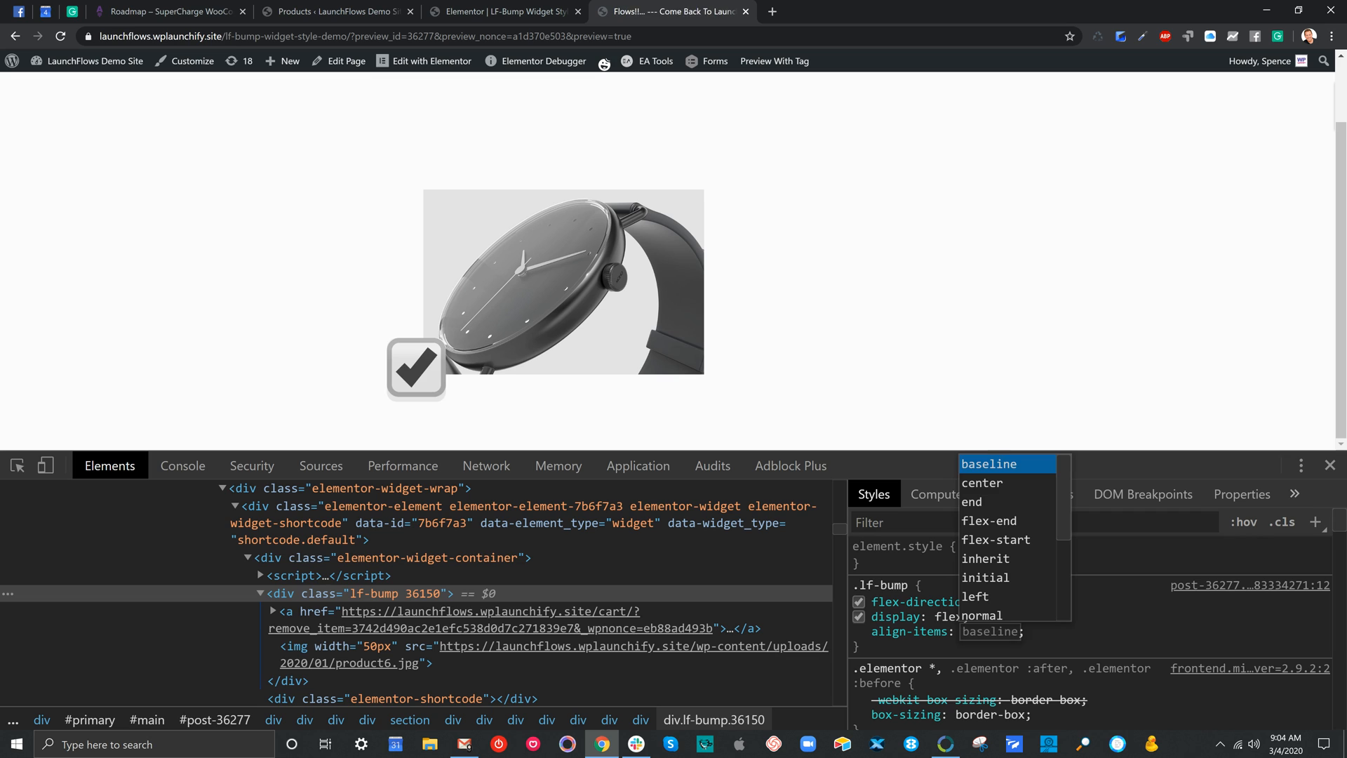
{"action": "key", "text": "Down"}
{"action": "key", "text": "Down"}
{"action": "key", "text": "Down"}
{"action": "key", "text": "Up"}
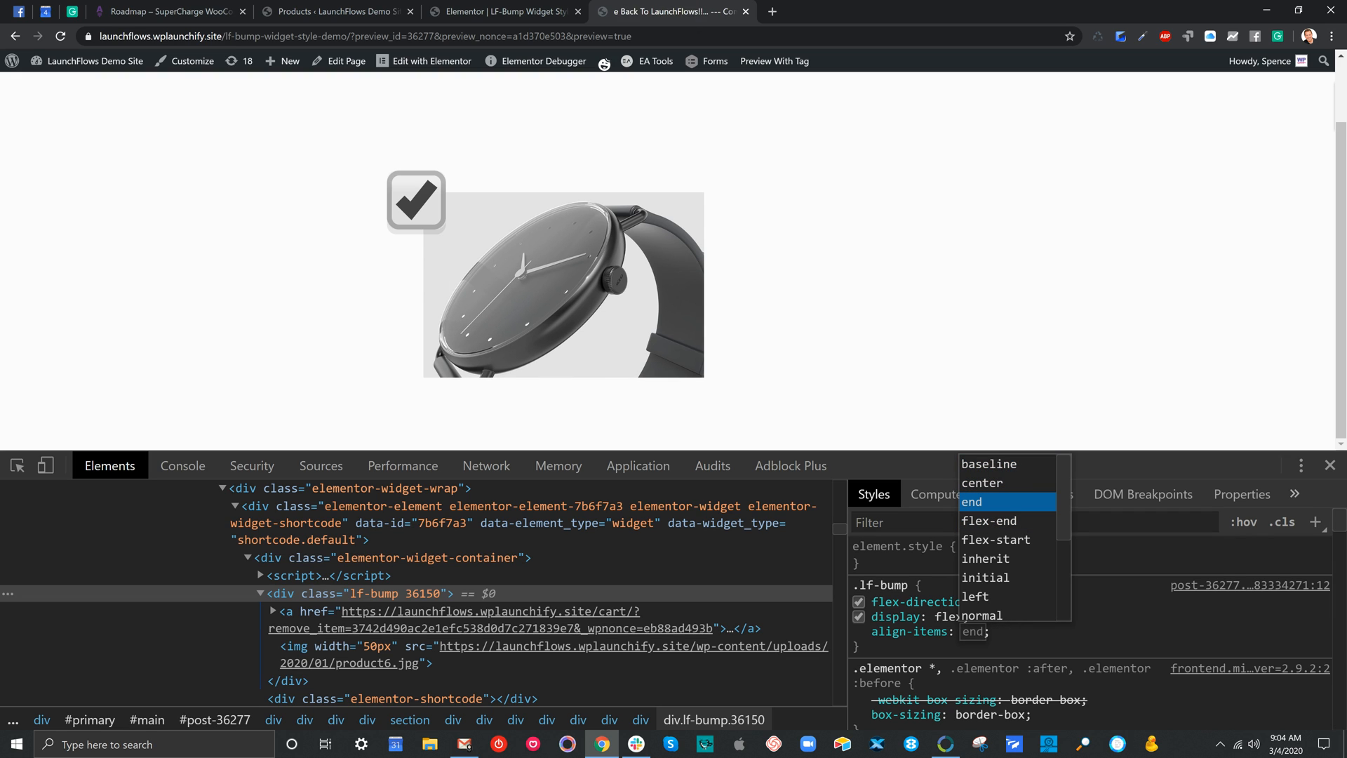
{"action": "key", "text": "Up"}
{"action": "key", "text": "Up"}
{"action": "key", "text": "Down"}
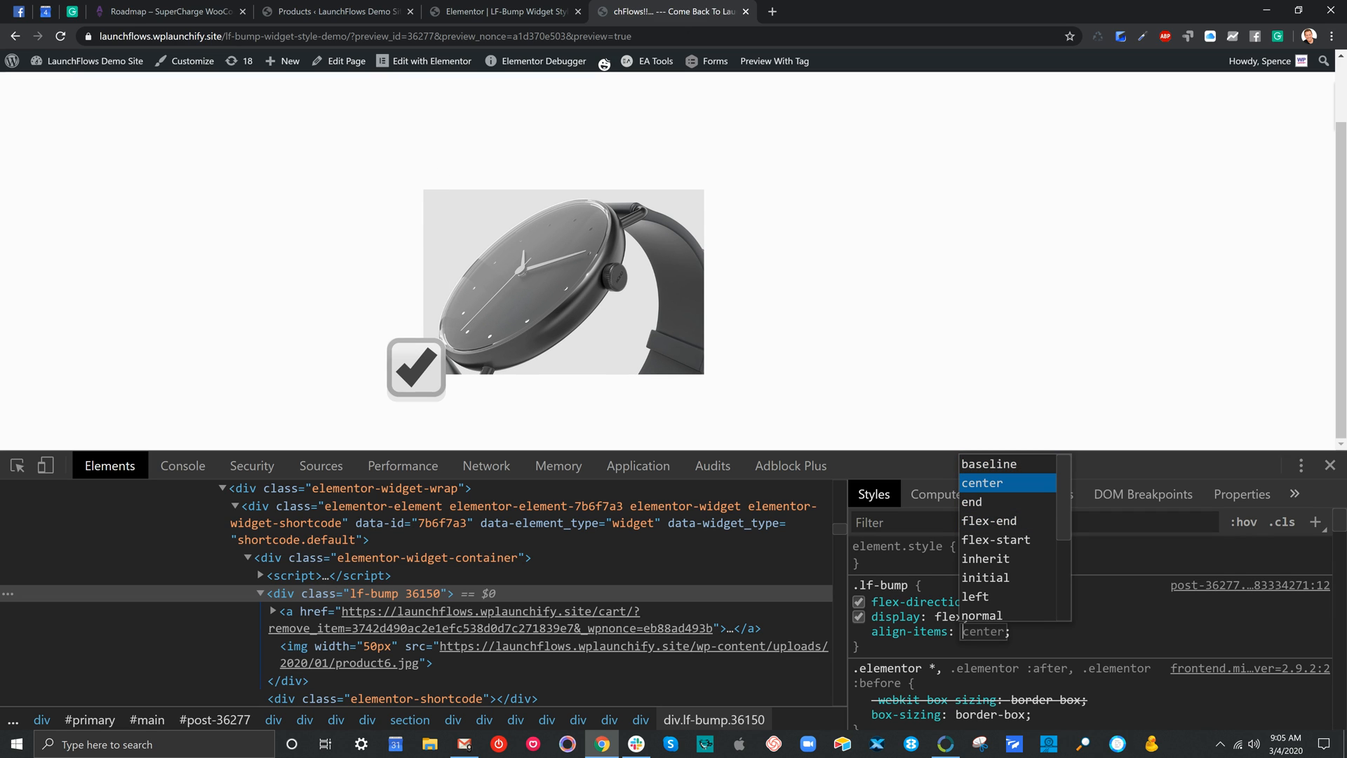
{"action": "key", "text": "Down"}
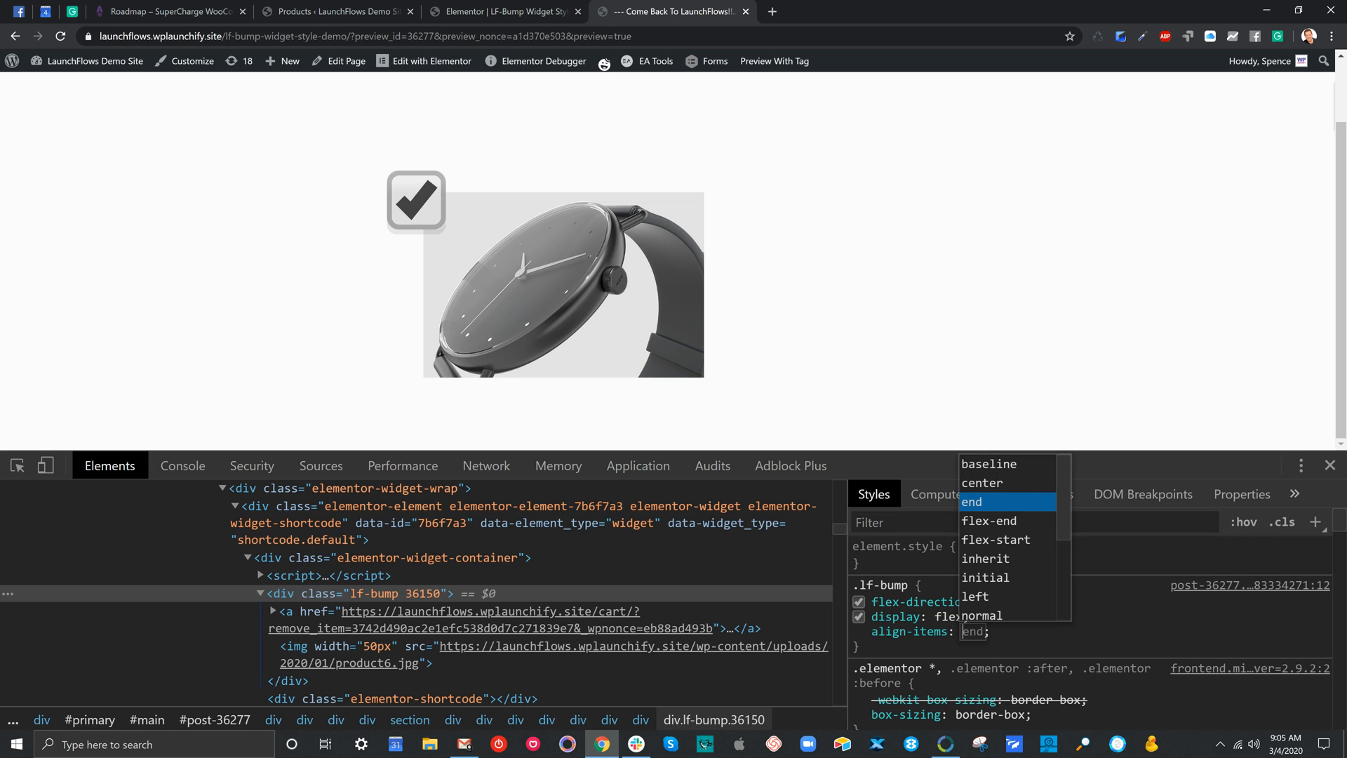
{"action": "key", "text": "Up"}
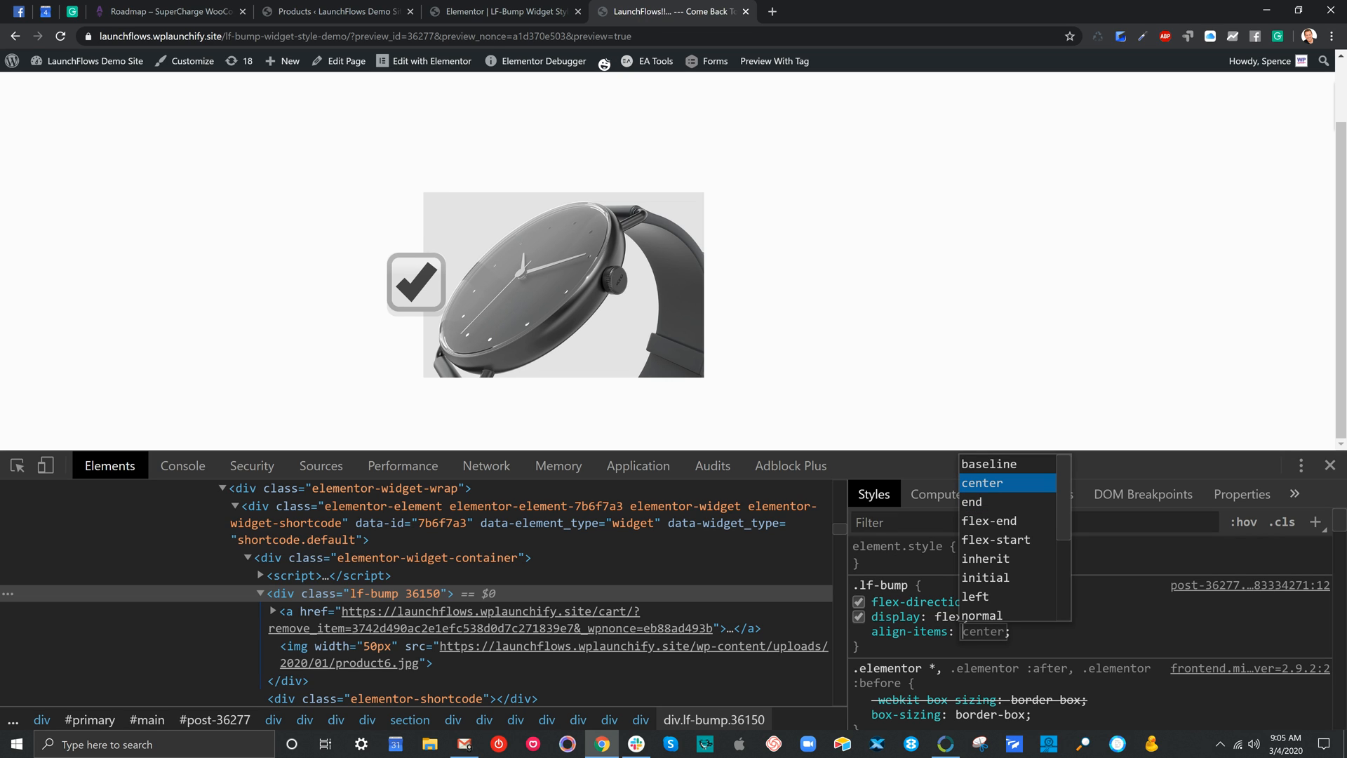
{"action": "key", "text": "Escape"}
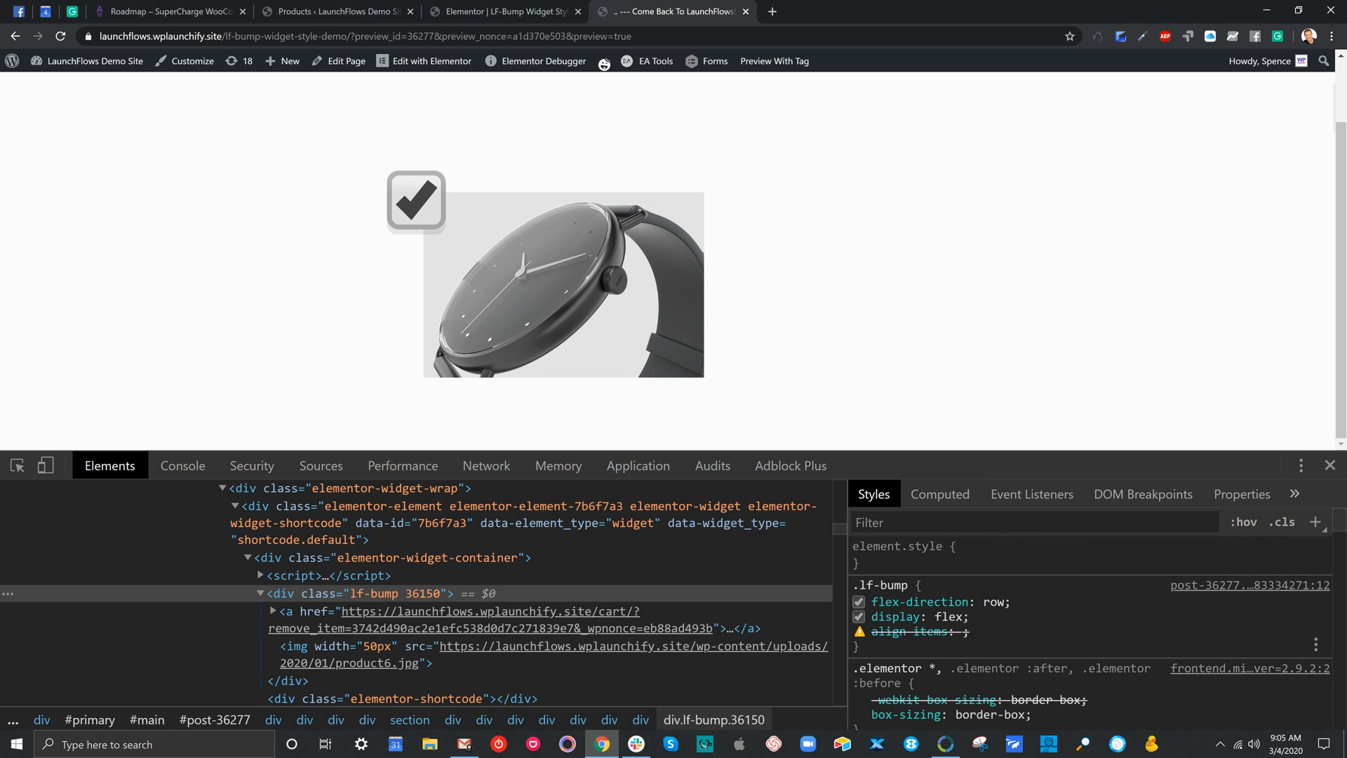
Set align-items to center in the .lf-bump rule
{"action": "left_click", "coordinate": [906, 634]}
{"action": "key", "text": "Tab"}
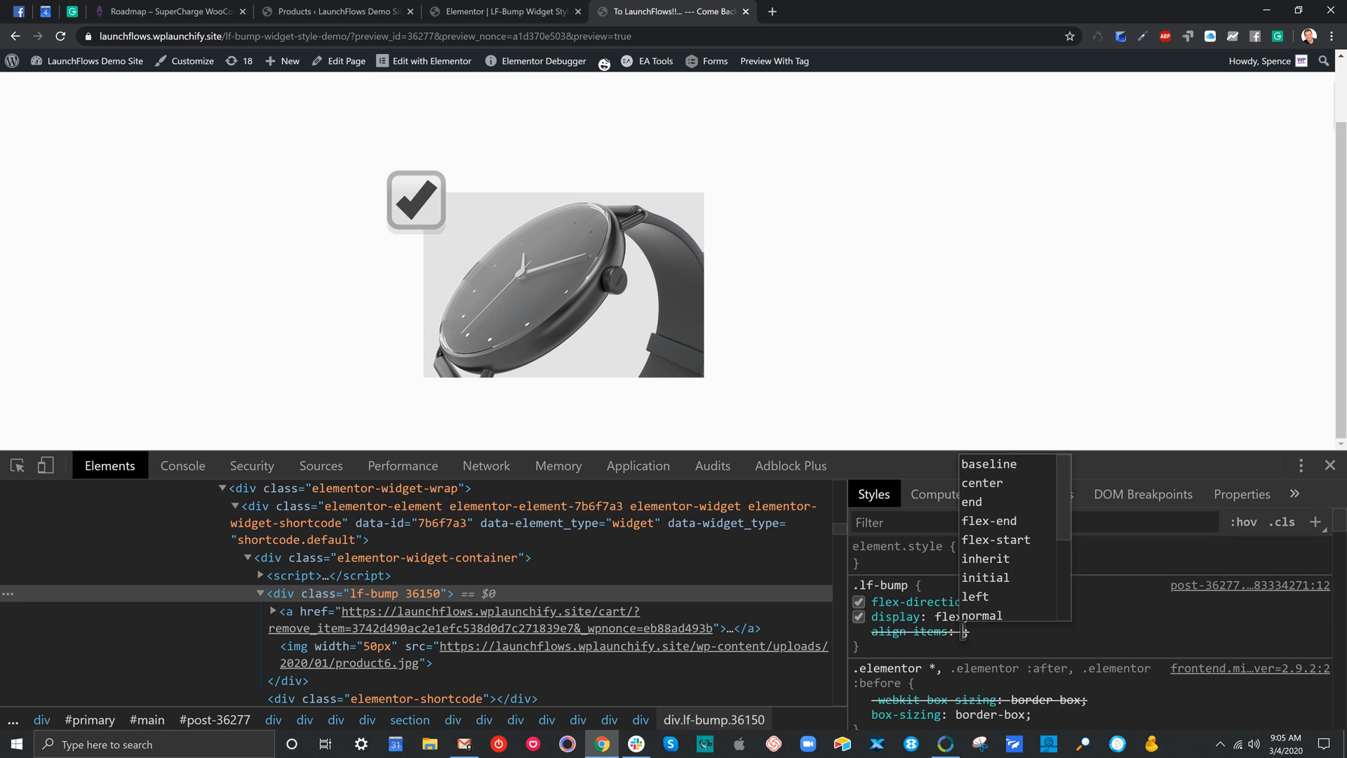
{"action": "type", "text": "c"}
{"action": "key", "text": "Return"}
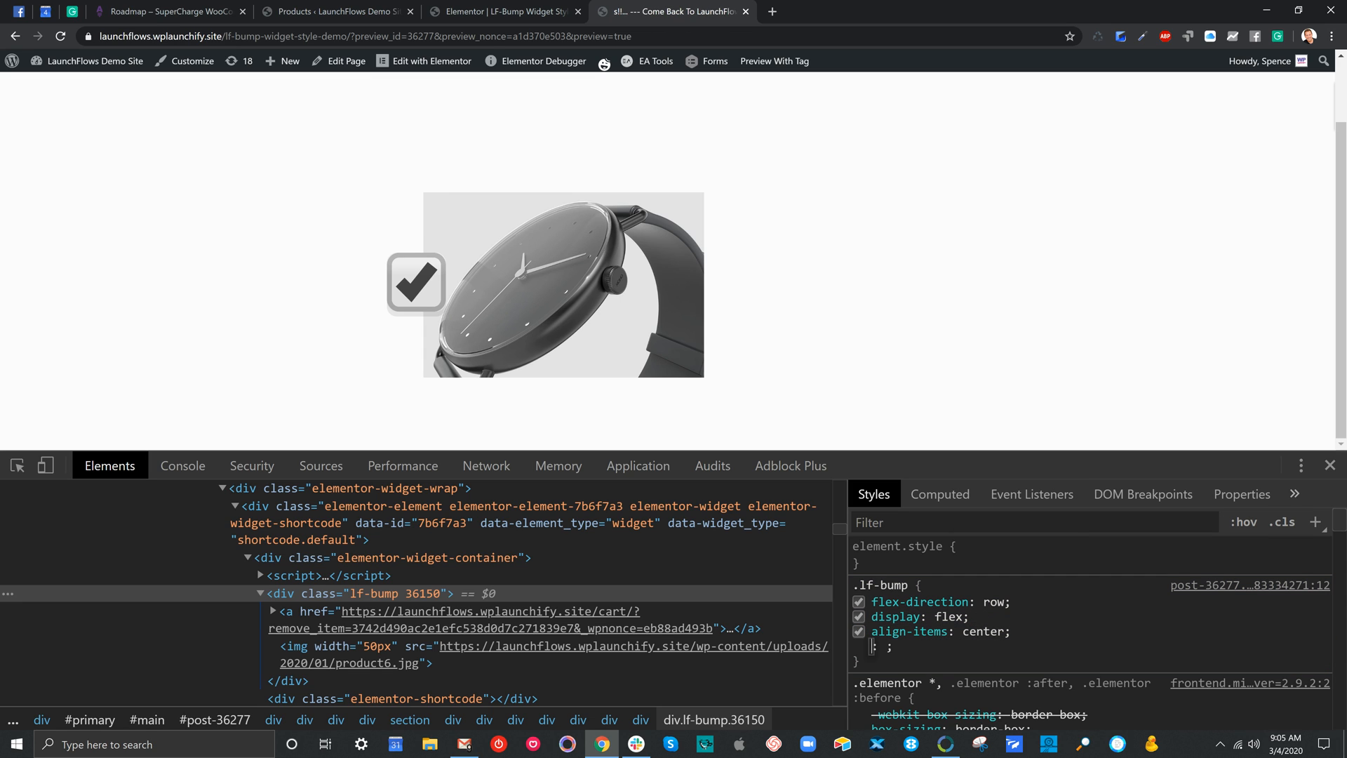
Try column and column-reverse for flex-direction in the .lf-bump rule, and set it to row-reverse
{"action": "left_click", "coordinate": [993, 602]}
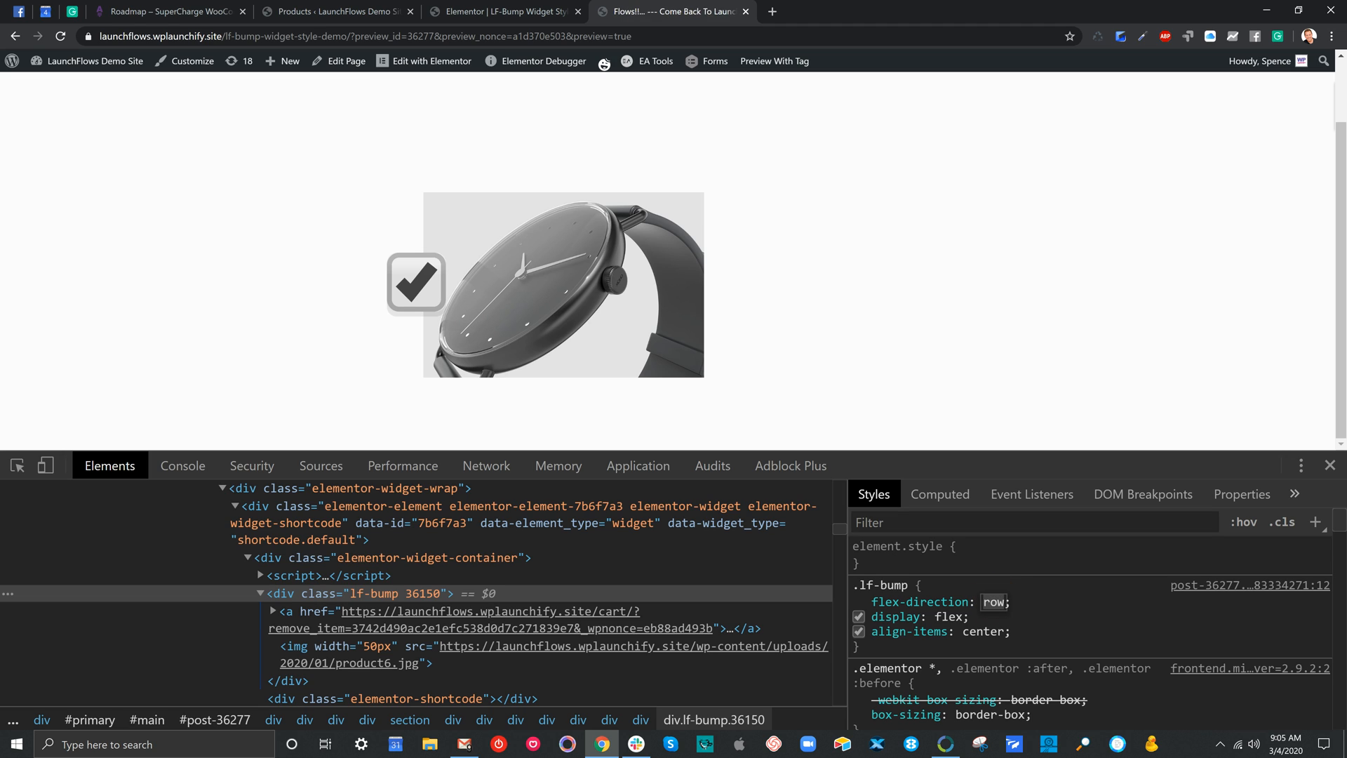
{"action": "key", "text": "BackSpace"}
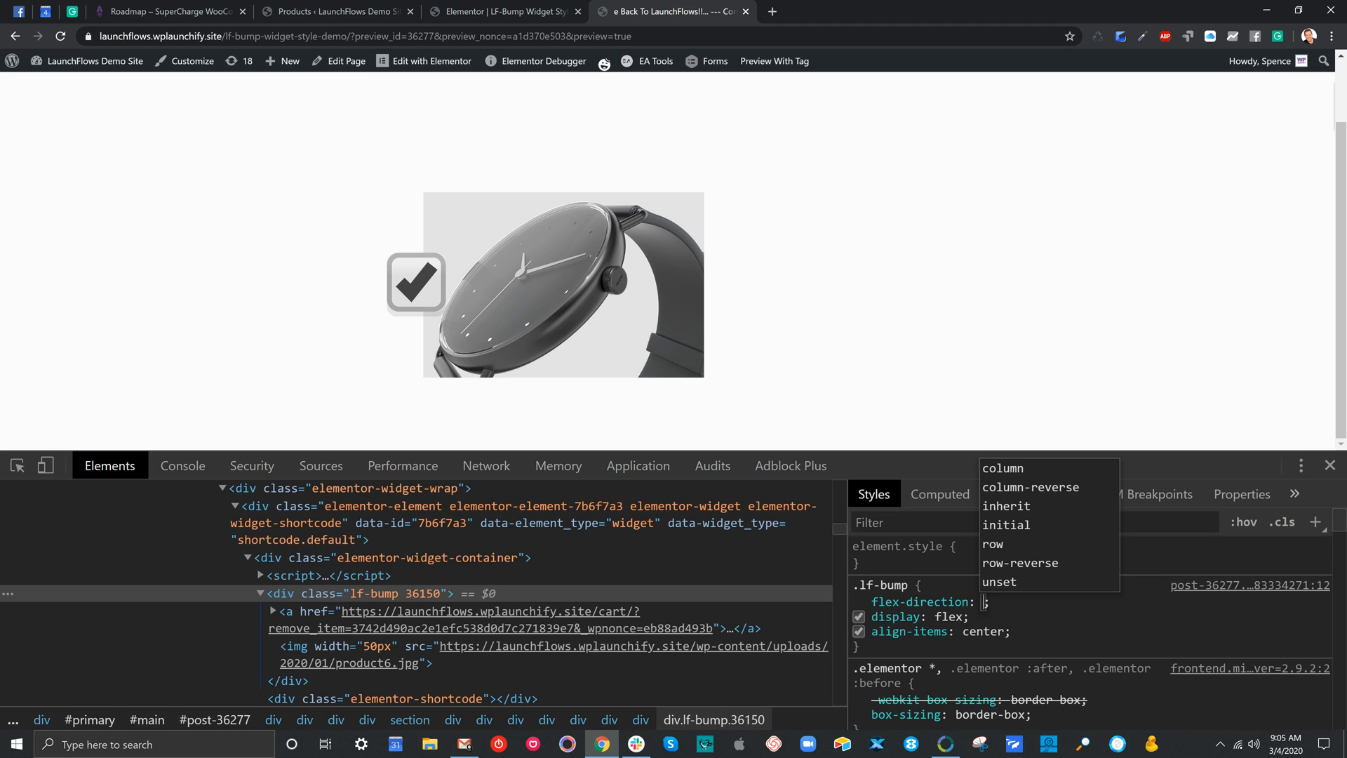
{"action": "key", "text": "Up"}
{"action": "key", "text": "Up"}
{"action": "key", "text": "Up"}
{"action": "key", "text": "Up"}
{"action": "key", "text": "Up"}
{"action": "key", "text": "Up"}
{"action": "key", "text": "Up"}
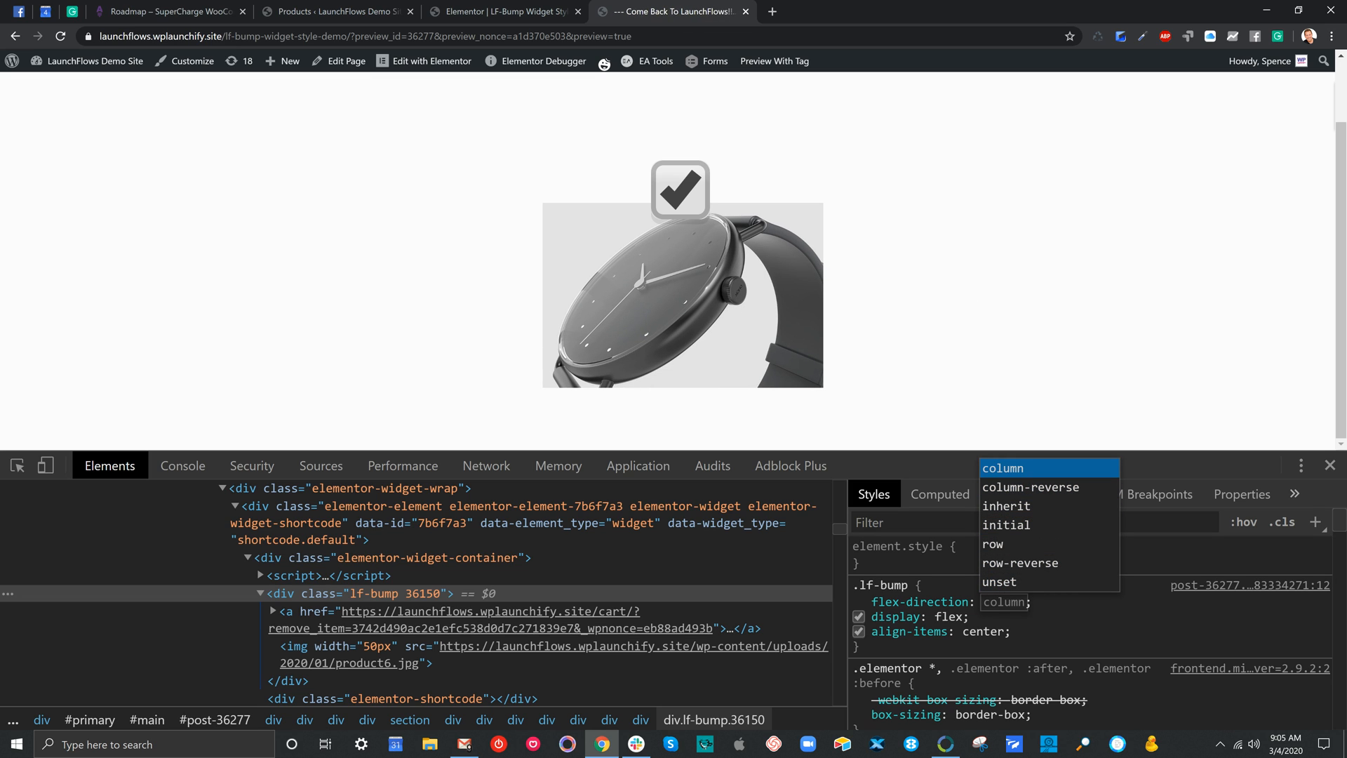
{"action": "key", "text": "Down"}
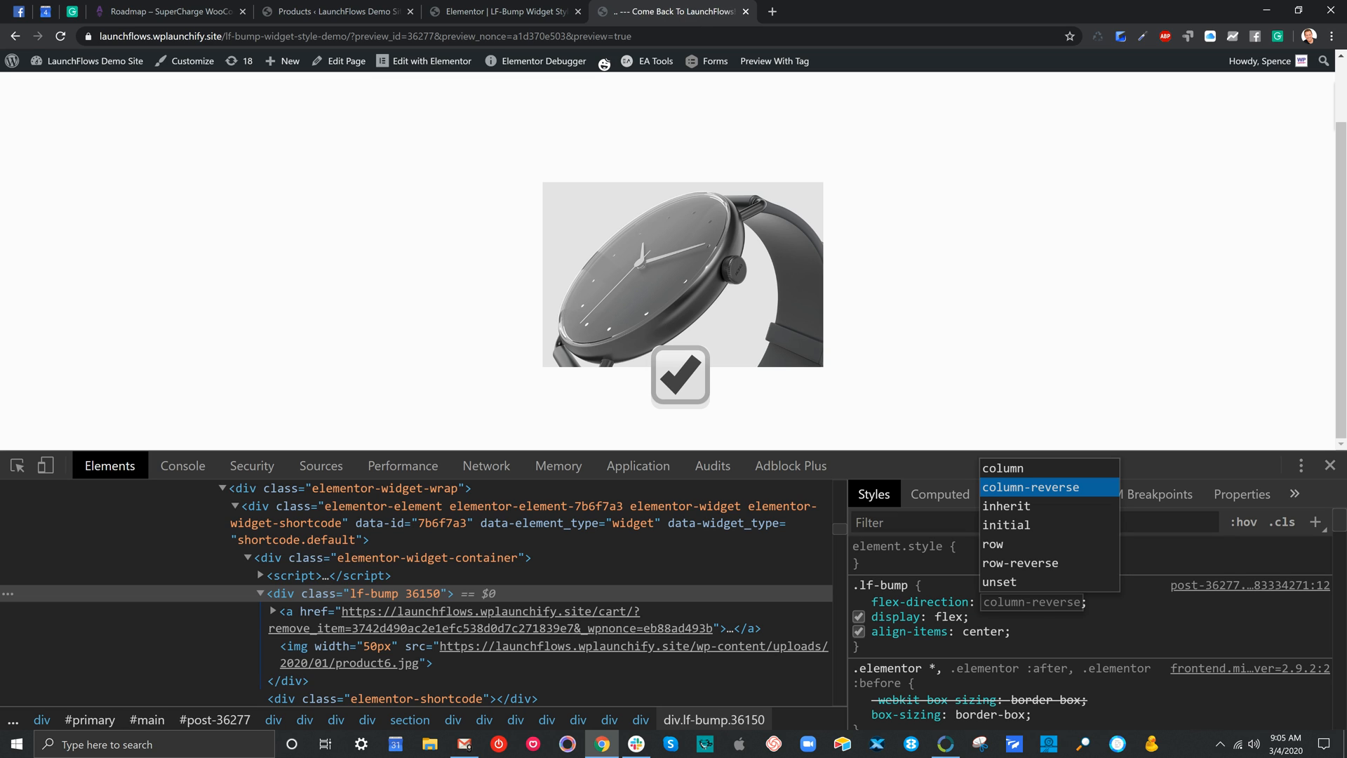
{"action": "key", "text": "Down"}
{"action": "key", "text": "Down"}
{"action": "key", "text": "Down"}
{"action": "key", "text": "Down"}
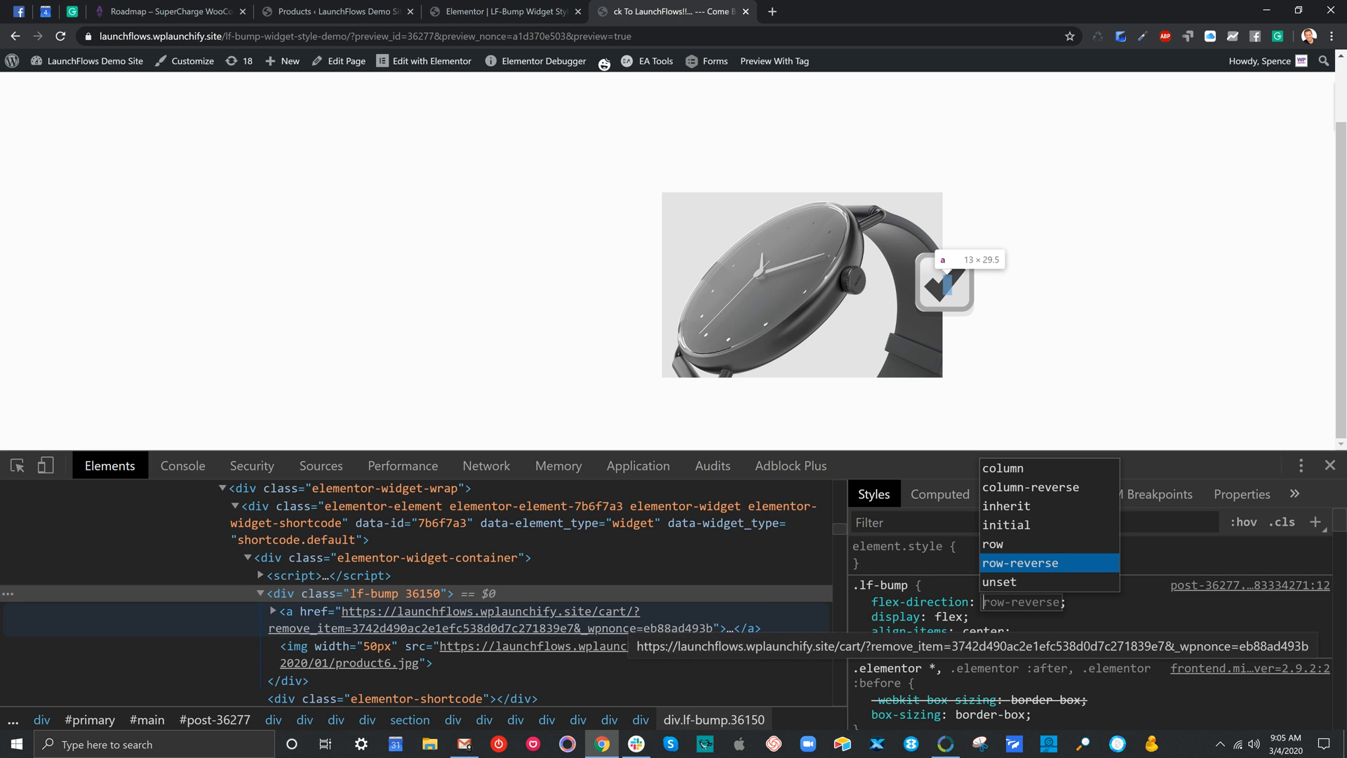
Add a margin declaration to the .elementor img rule of the product image, starting at 1% and raising it to 10%
{"action": "left_click", "coordinate": [295, 646]}
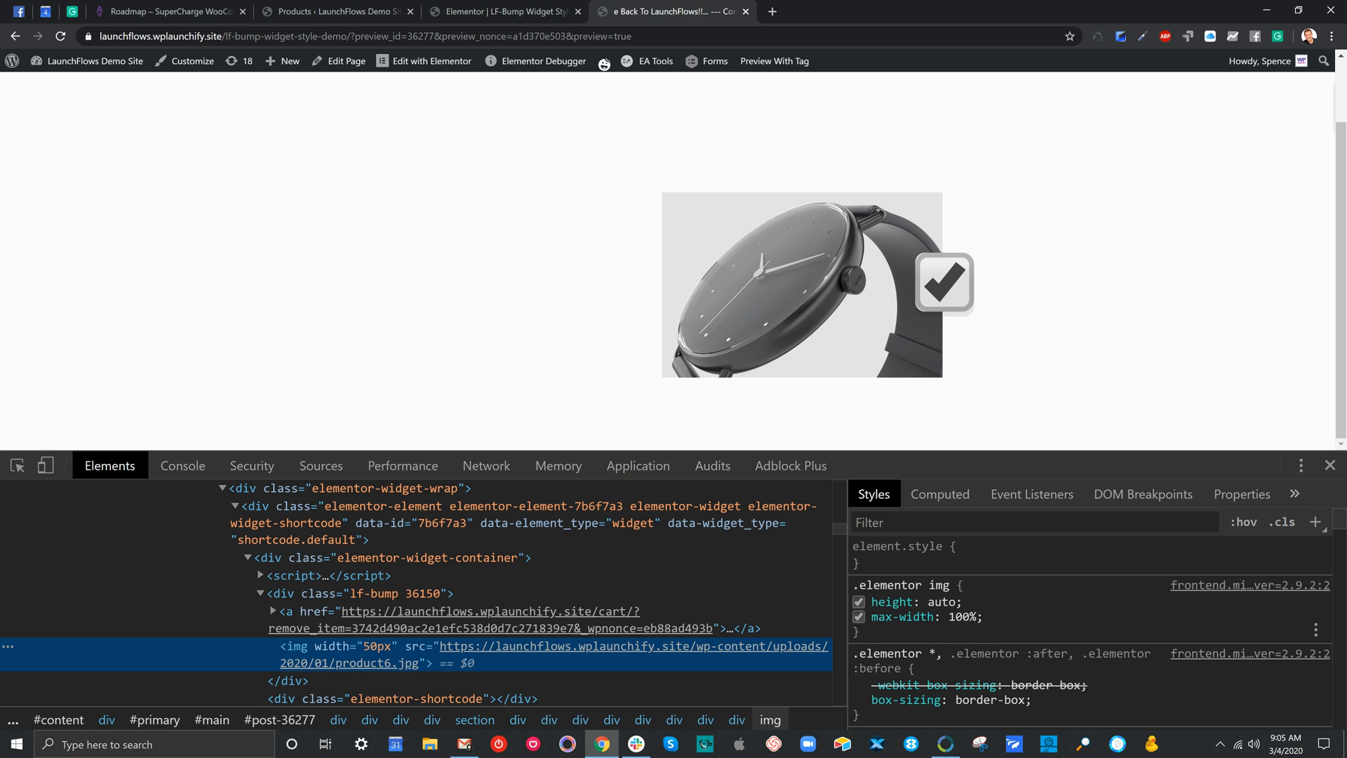
{"action": "left_click", "coordinate": [1004, 618]}
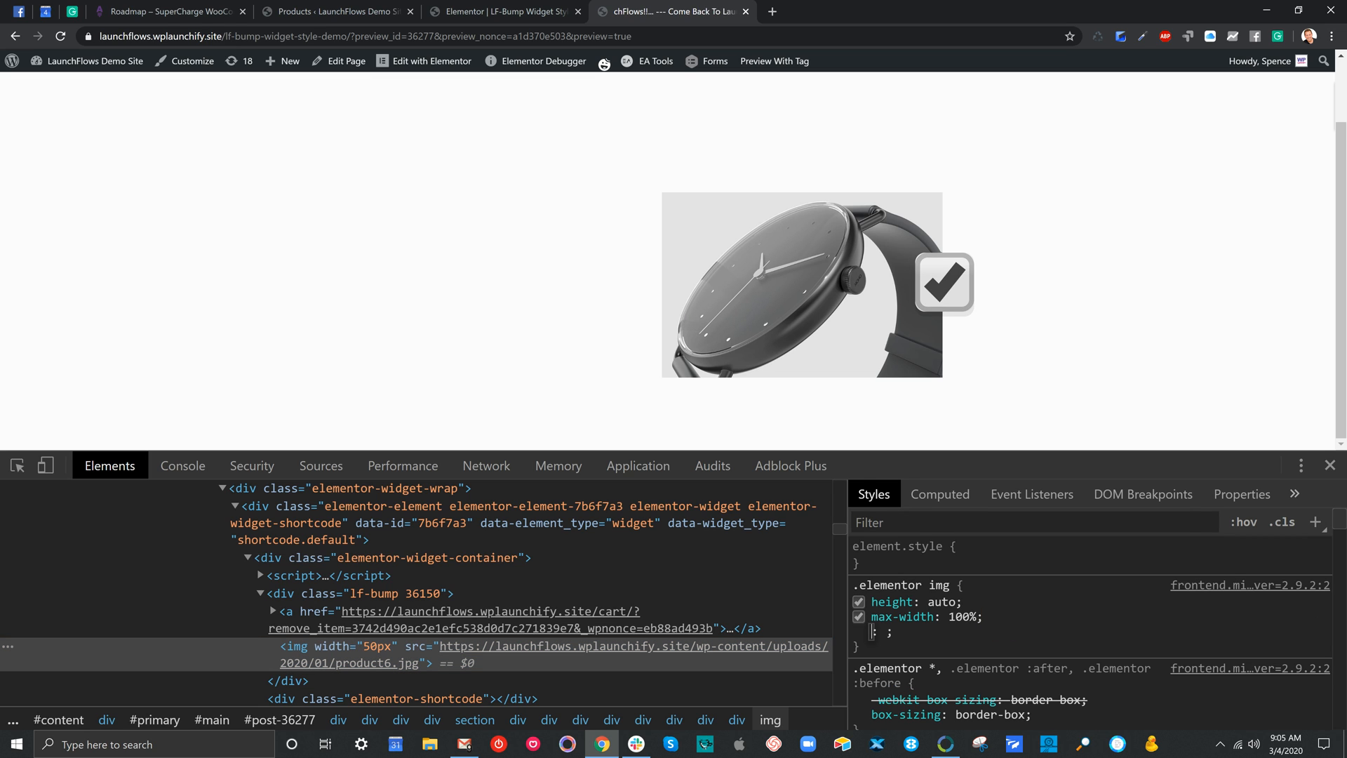
{"action": "type", "text": "margin: "}
{"action": "type", "text": "1%"}
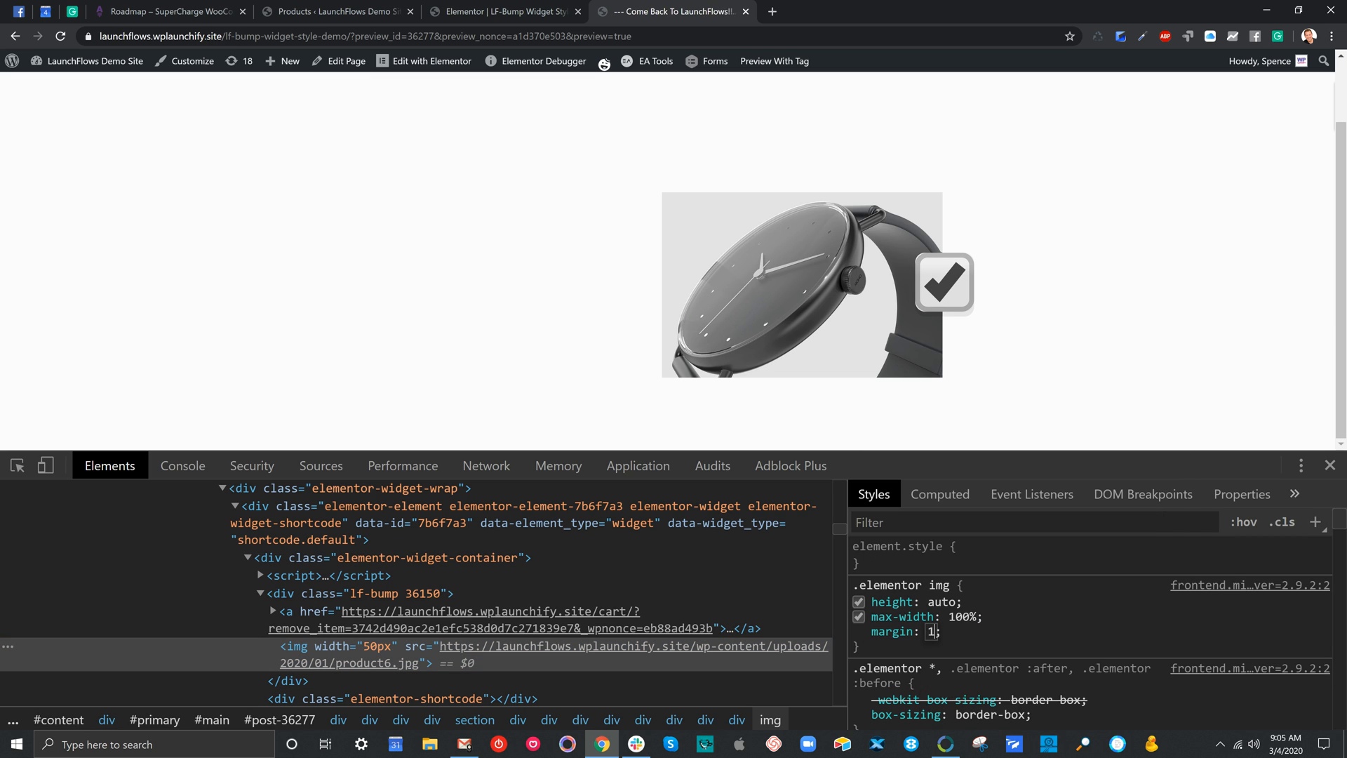
{"action": "key", "text": "Up"}
{"action": "key", "text": "Up"}
{"action": "key", "text": "Up"}
{"action": "key", "text": "Up"}
{"action": "key", "text": "Up"}
{"action": "key", "text": "Up"}
{"action": "key", "text": "Up"}
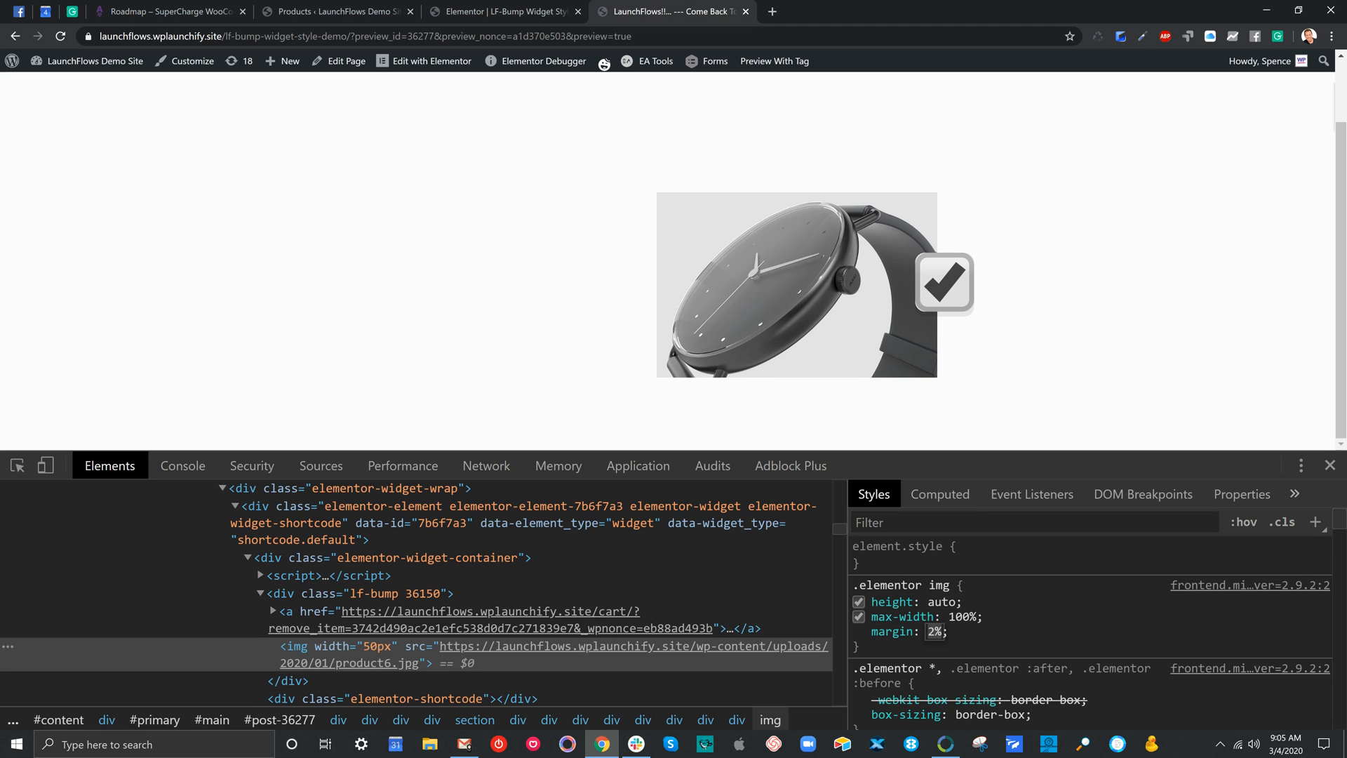
{"action": "key", "text": "Up"}
{"action": "key", "text": "Up"}
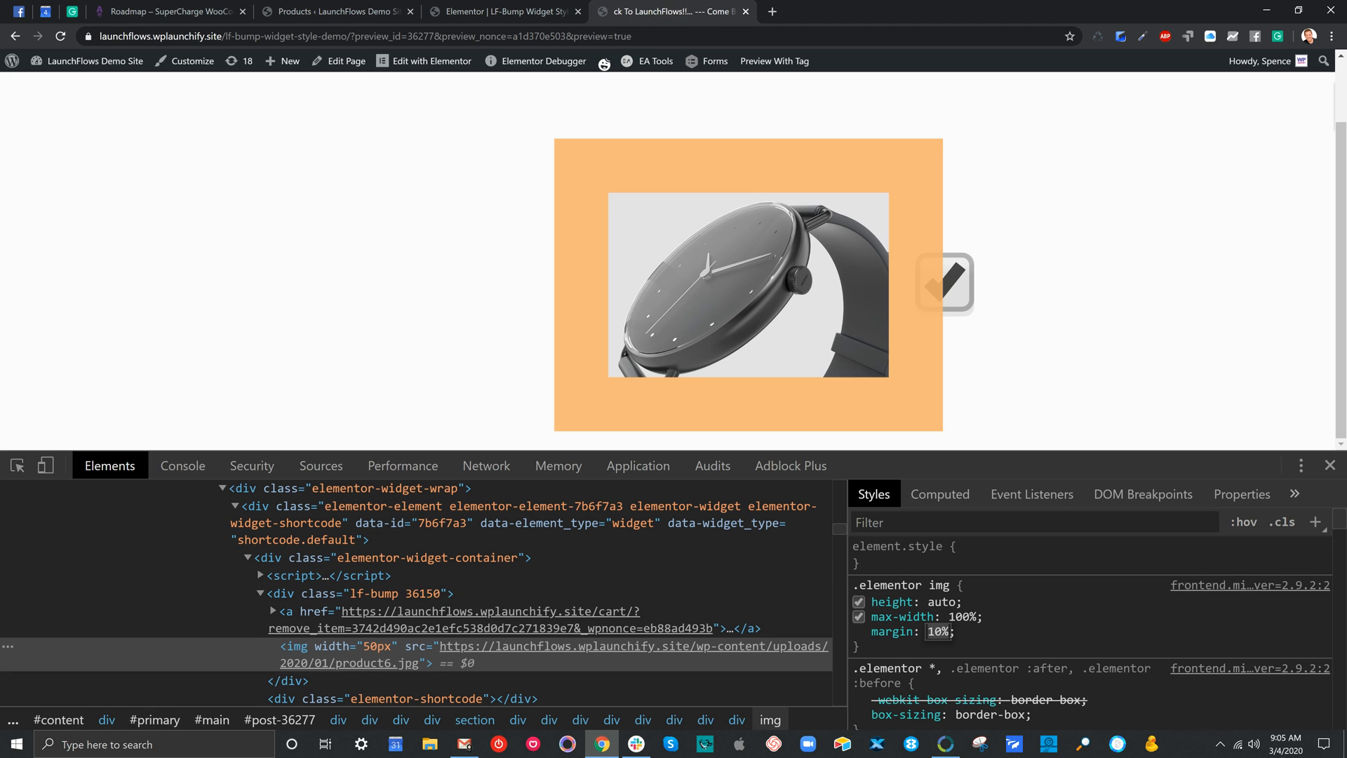
Set flex-direction to row in the .lf-bump rule of the inspected bump container
{"action": "left_click", "coordinate": [302, 593]}
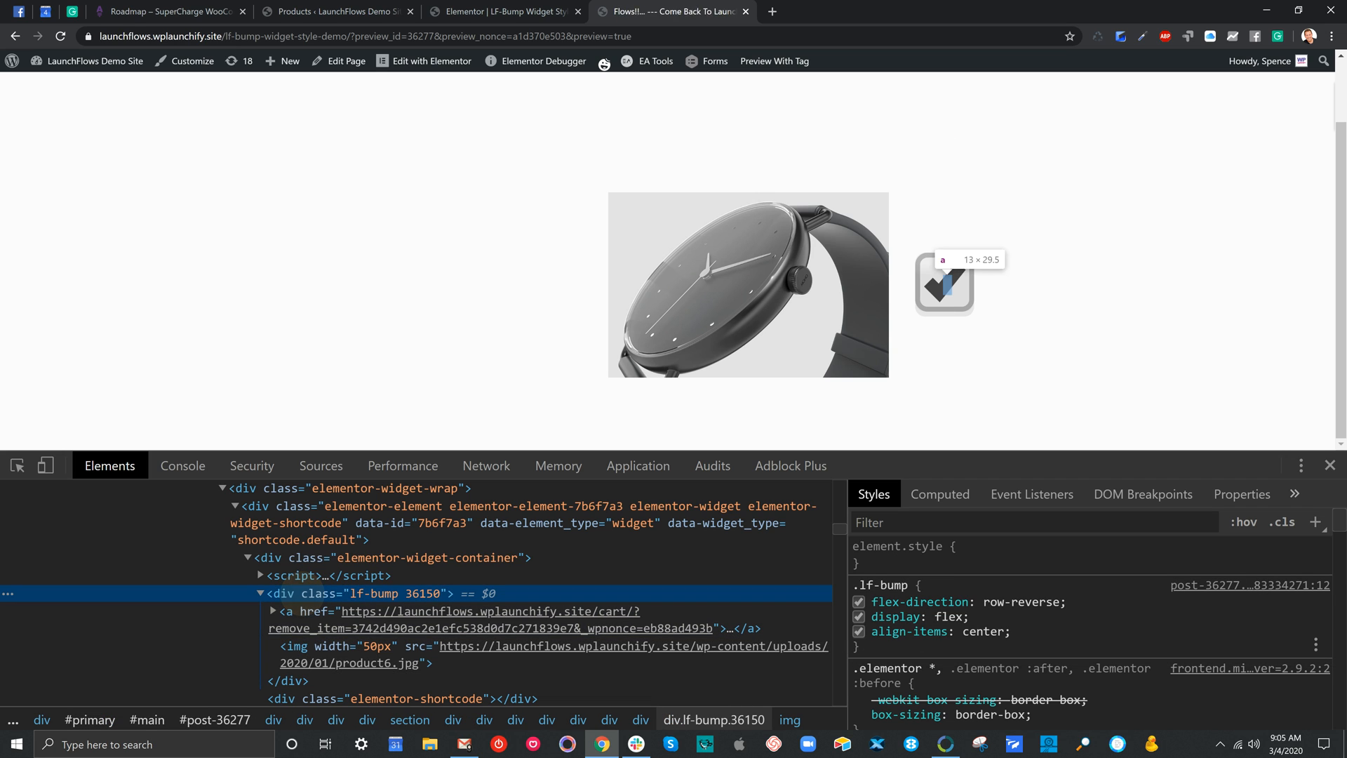
{"action": "left_click", "coordinate": [1007, 601]}
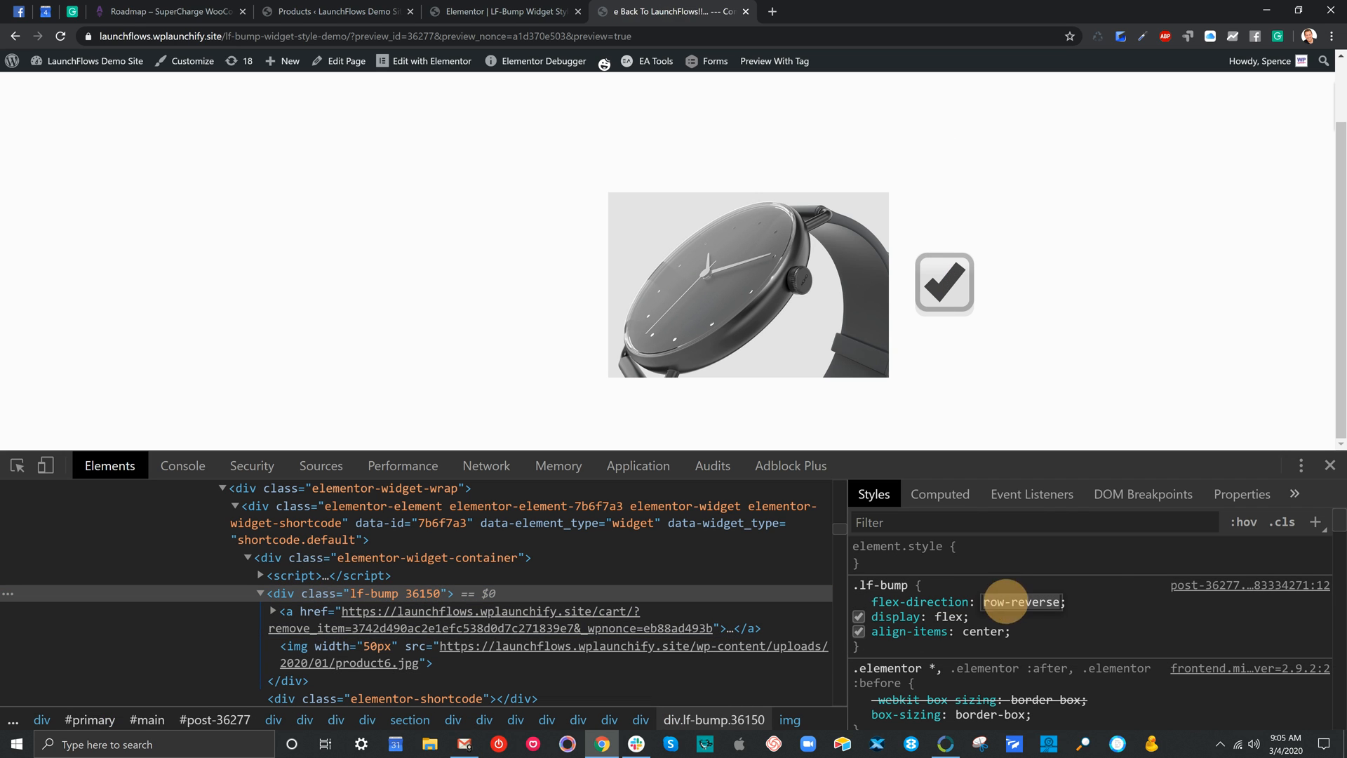
{"action": "key", "text": "BackSpace"}
{"action": "type", "text": "column"}
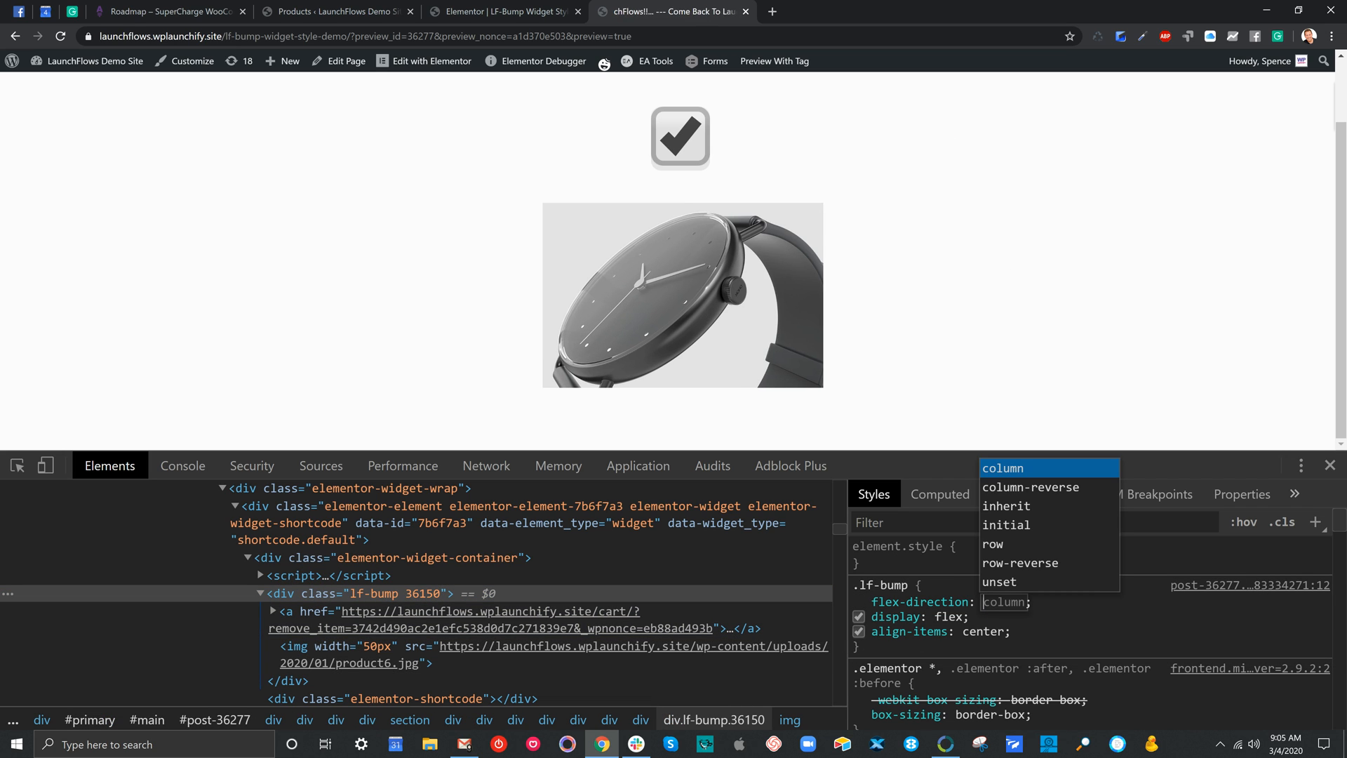
{"action": "key", "text": "Down"}
{"action": "key", "text": "Down"}
{"action": "key", "text": "Down"}
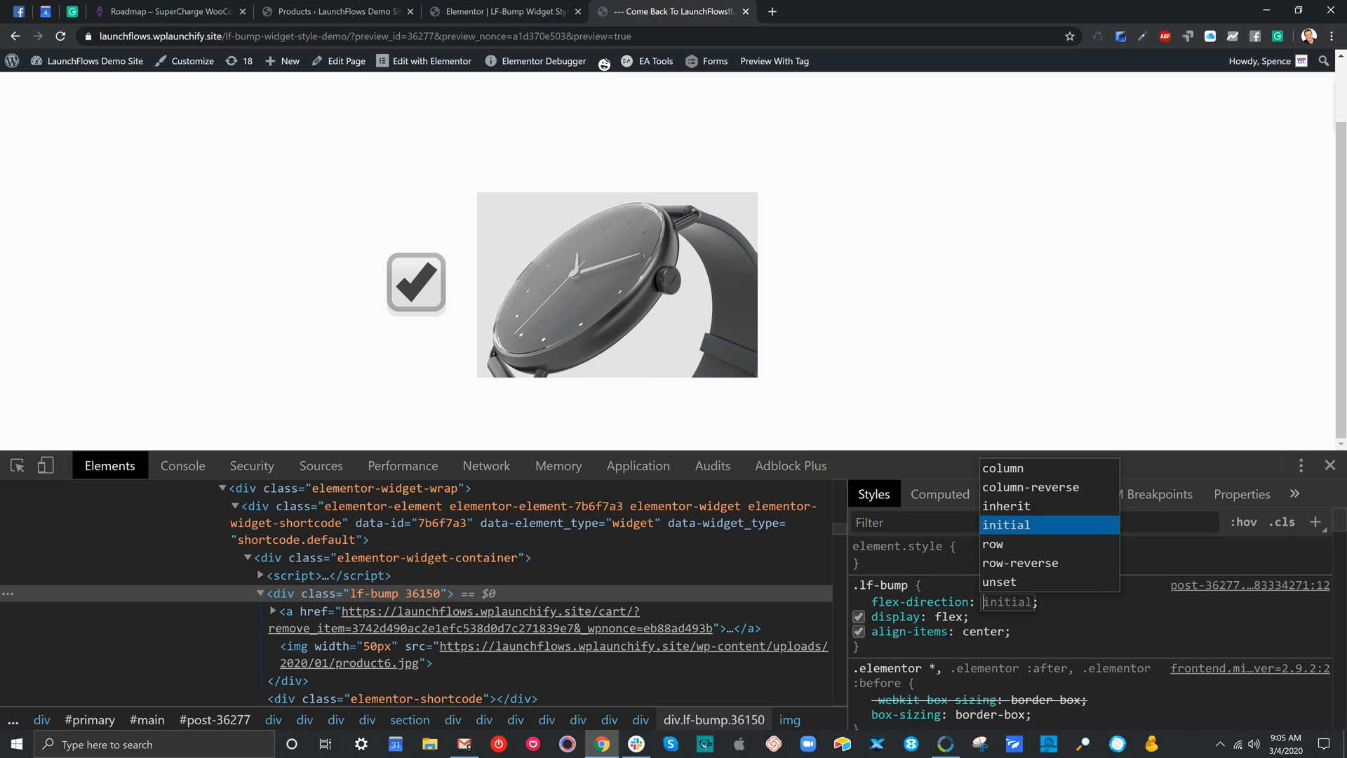
{"action": "key", "text": "Down"}
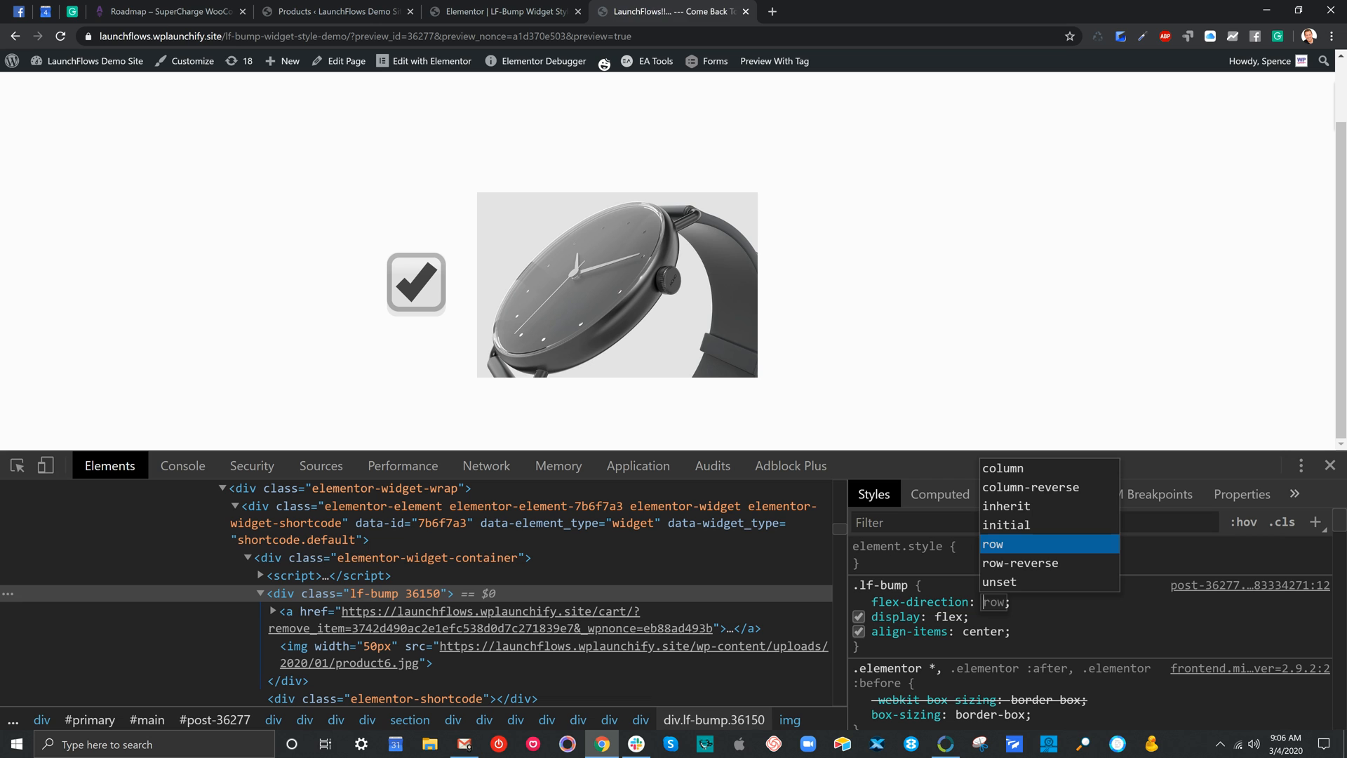
{"action": "key", "text": "Return"}
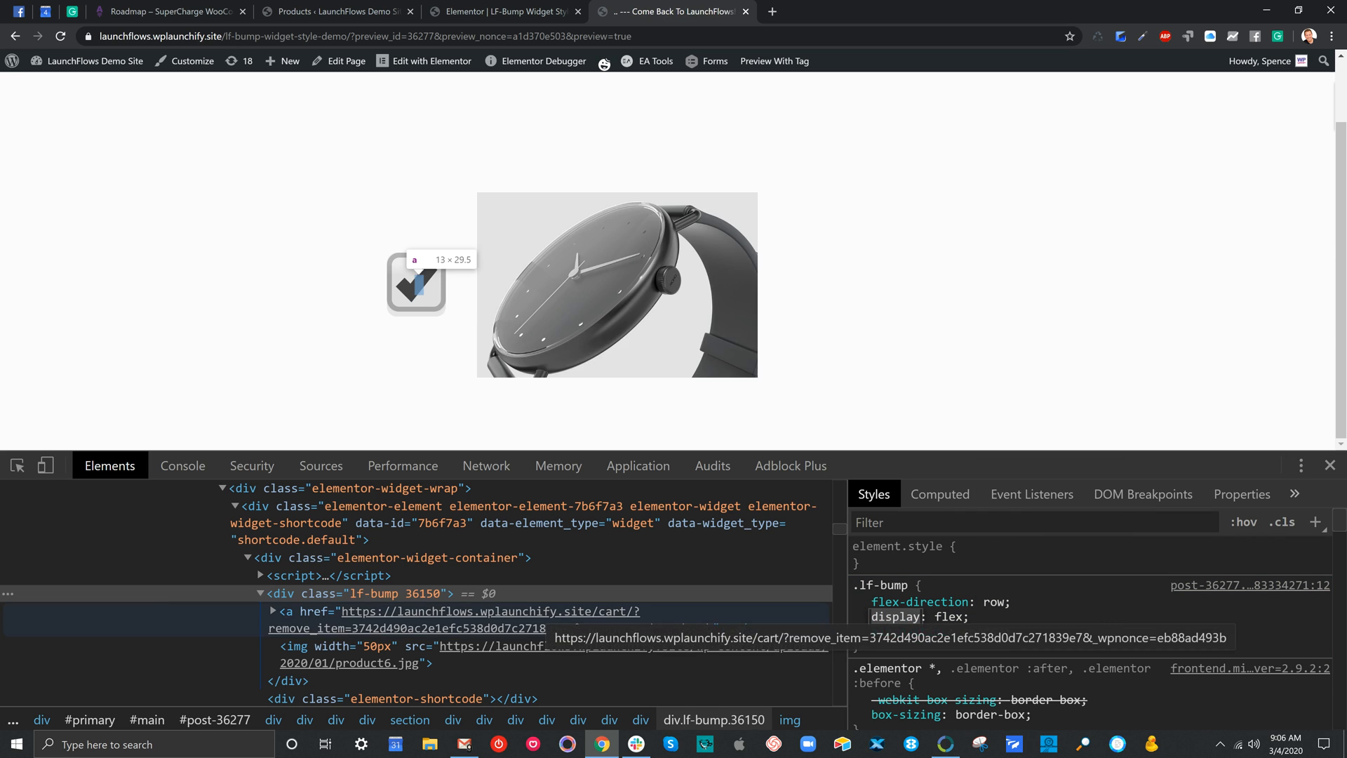
Add display: none to the .elementor img rule of the product image and return to the .lf-bump container's styles
{"action": "left_click", "coordinate": [312, 647]}
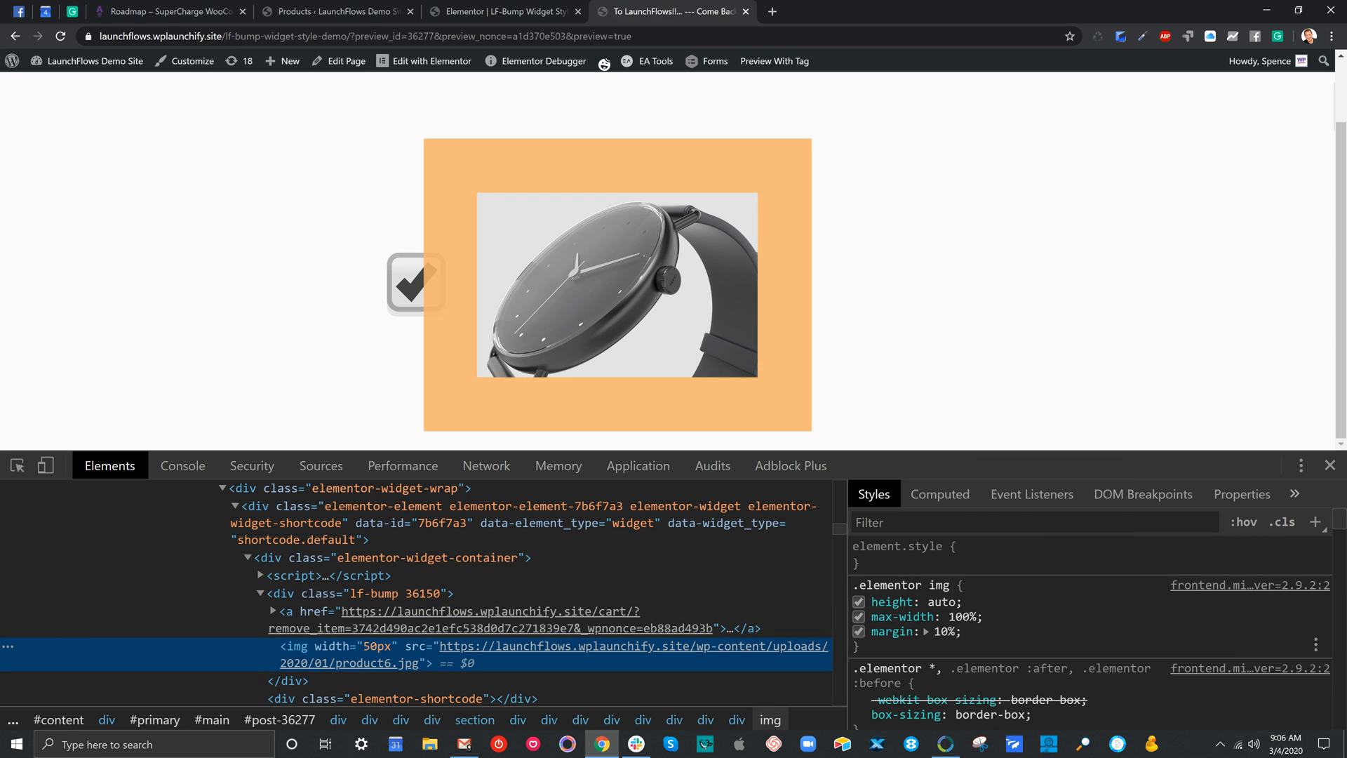
{"action": "left_click", "coordinate": [965, 633]}
{"action": "type", "text": "display"}
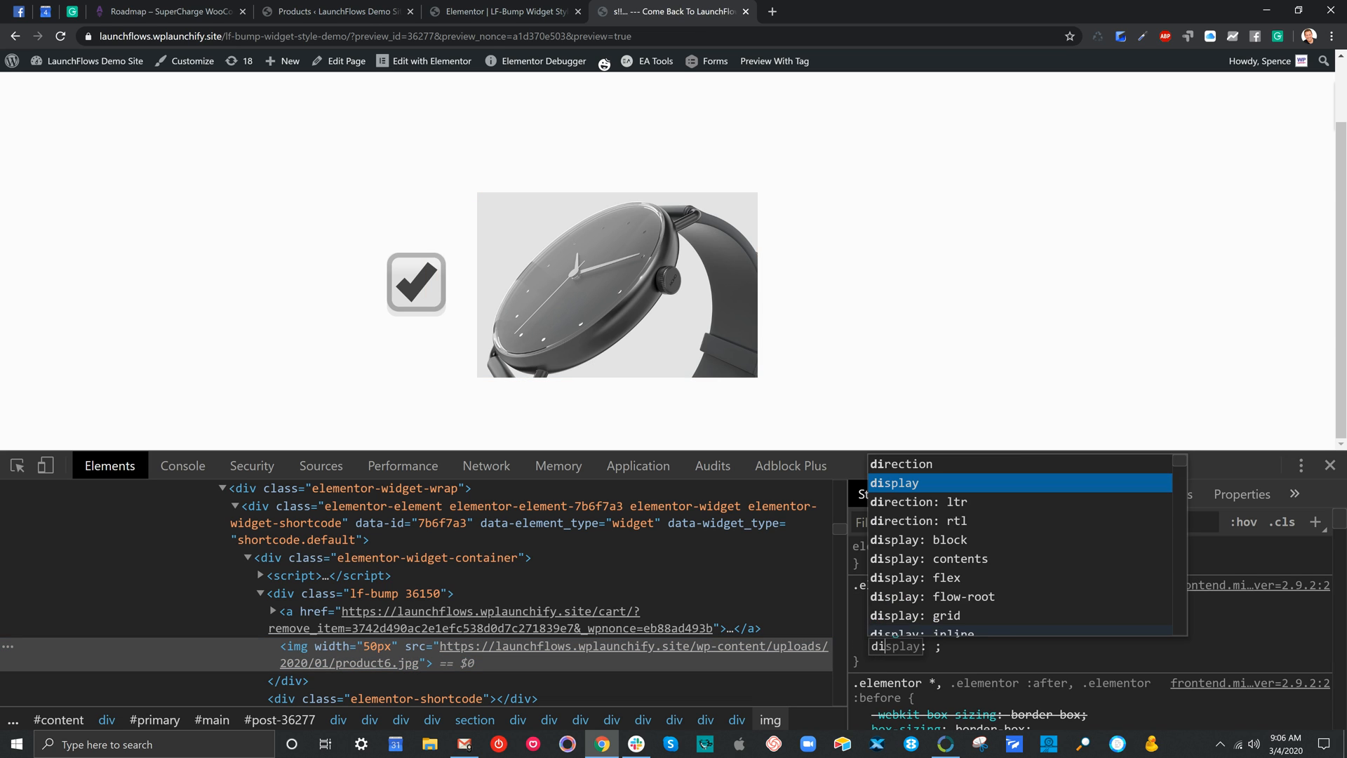
{"action": "key", "text": "Return"}
{"action": "type", "text": "none"}
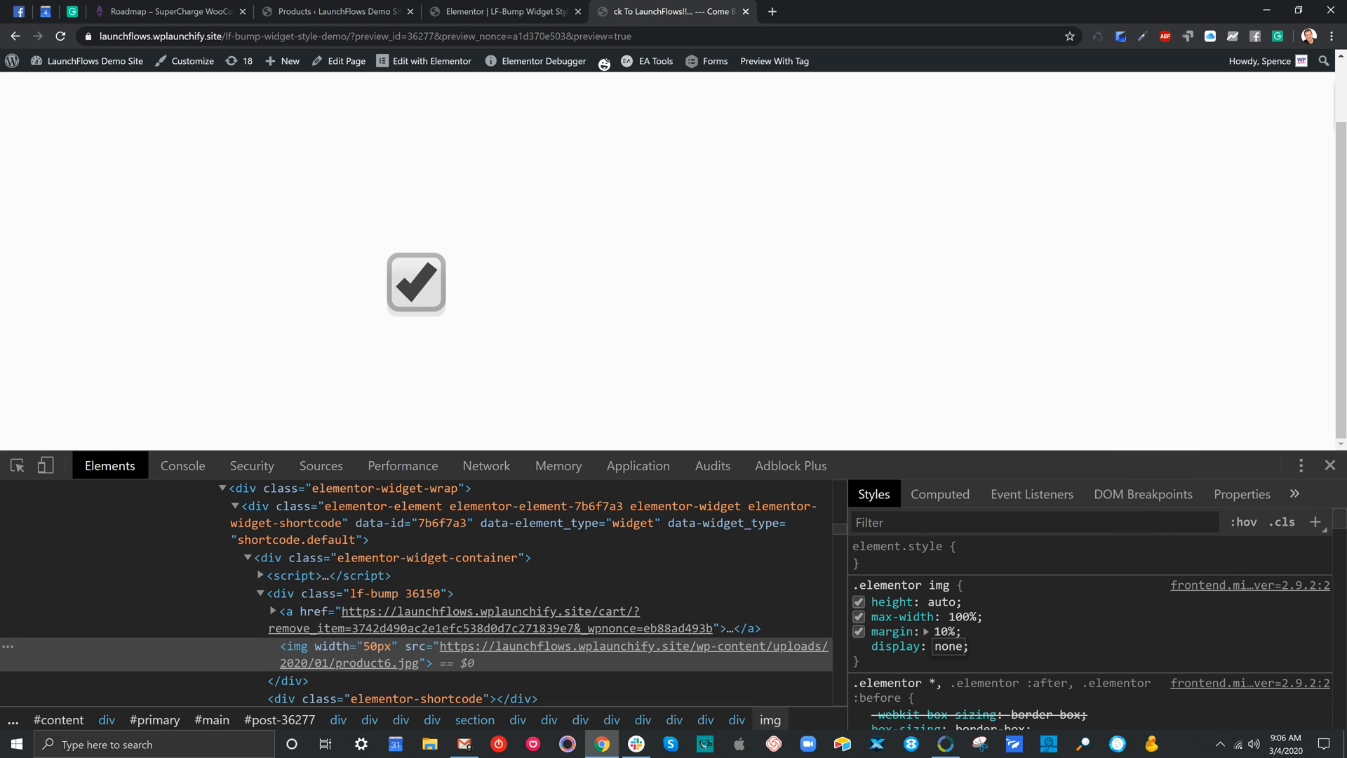
{"action": "left_click", "coordinate": [1173, 623]}
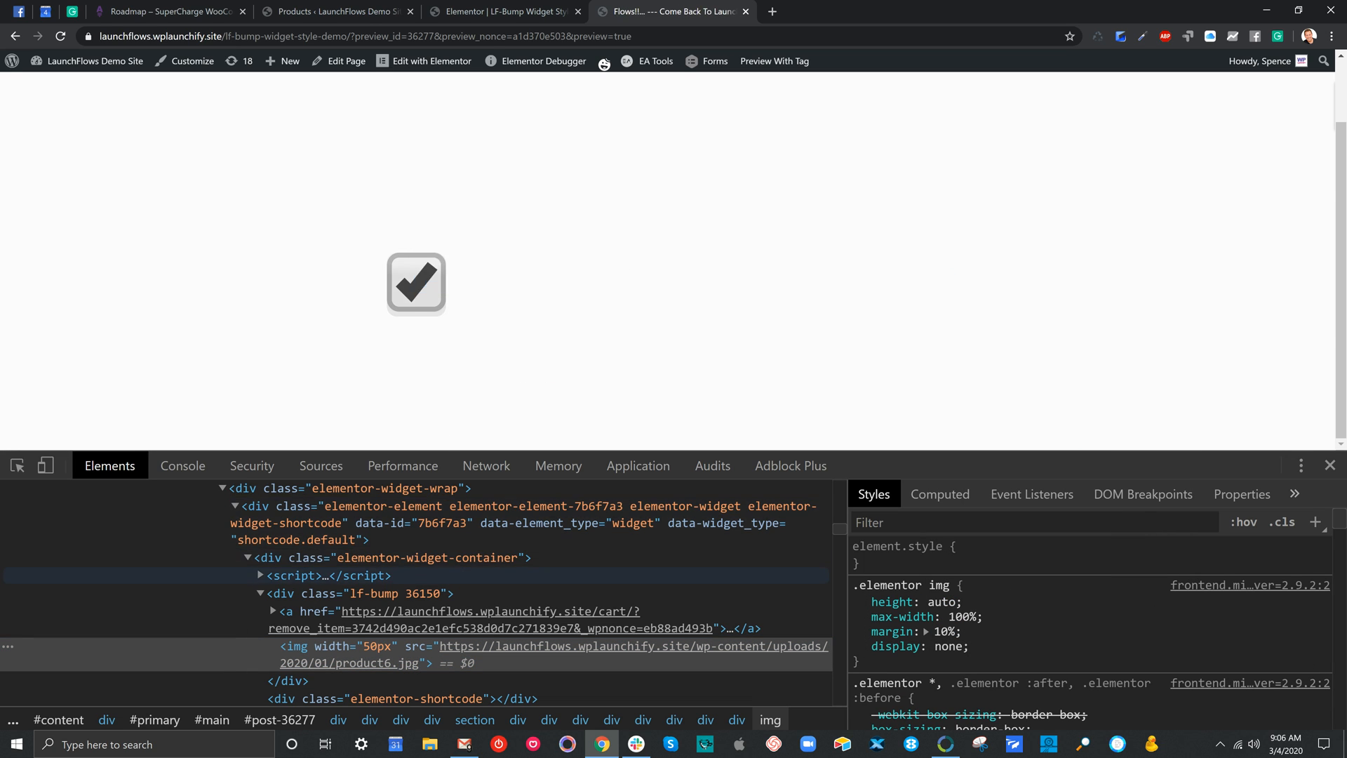
{"action": "left_click", "coordinate": [344, 593]}
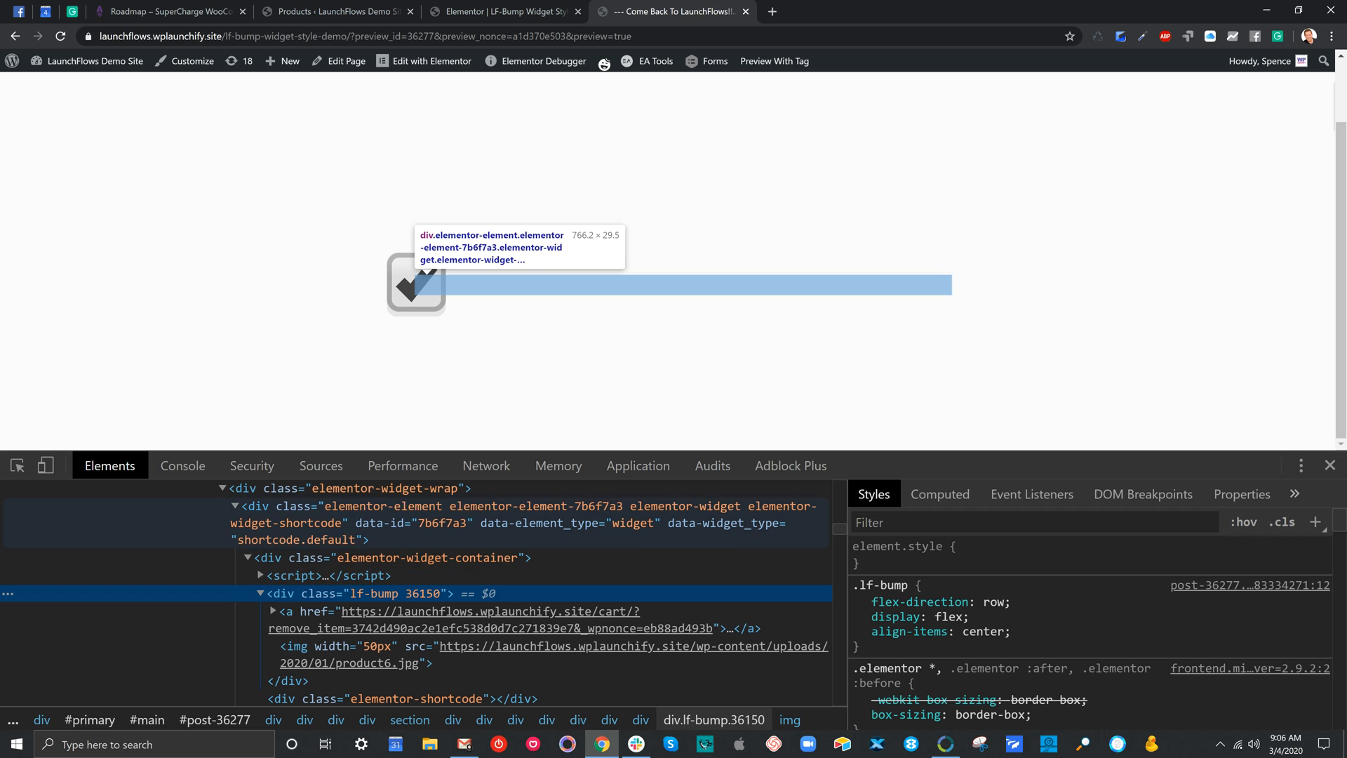
Switch to the Elementor editor and add display: none; to the img rule in the shortcode widget's custom CSS
{"action": "left_click", "coordinate": [458, 12]}
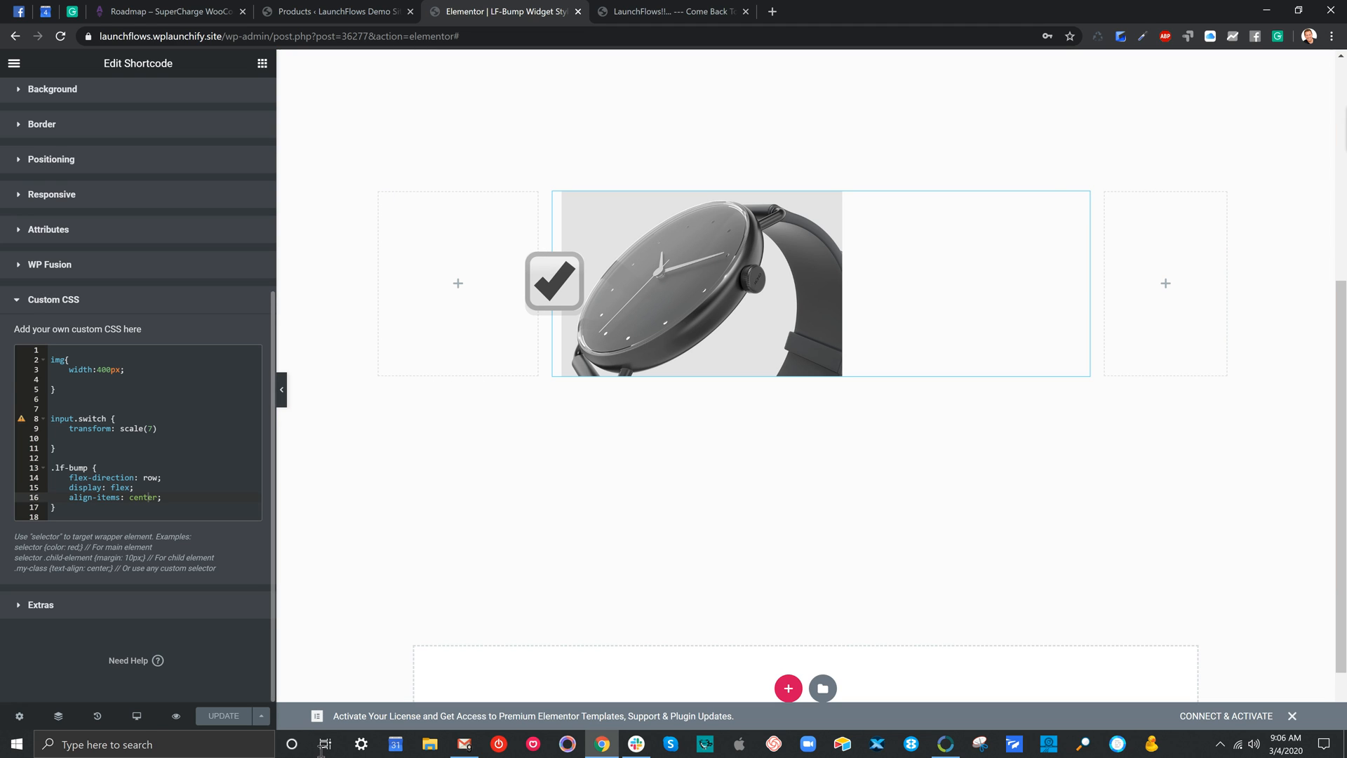
{"action": "left_click", "coordinate": [160, 379]}
{"action": "type", "text": "diplay"}
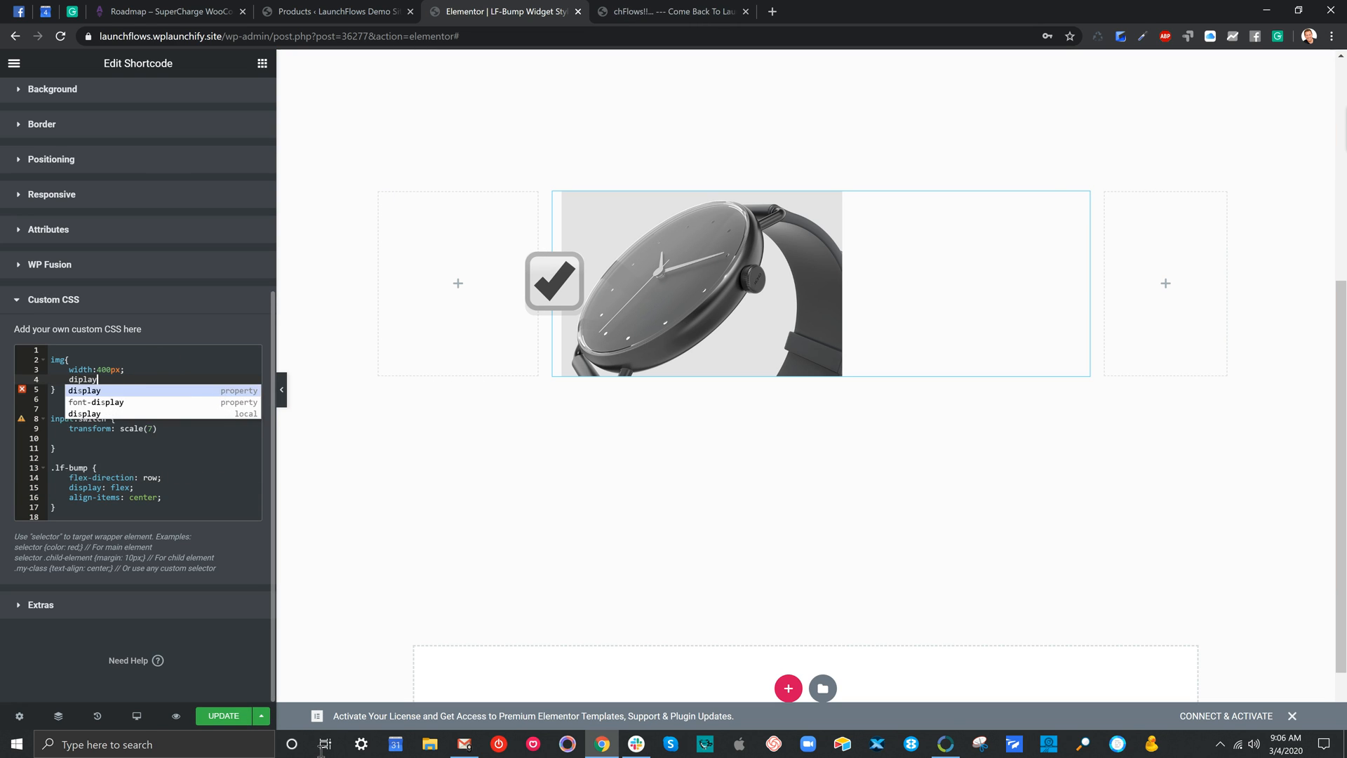
{"action": "key", "text": "BackSpace"}
{"action": "key", "text": "BackSpace"}
{"action": "key", "text": "BackSpace"}
{"action": "key", "text": "BackSpace"}
{"action": "type", "text": "s"}
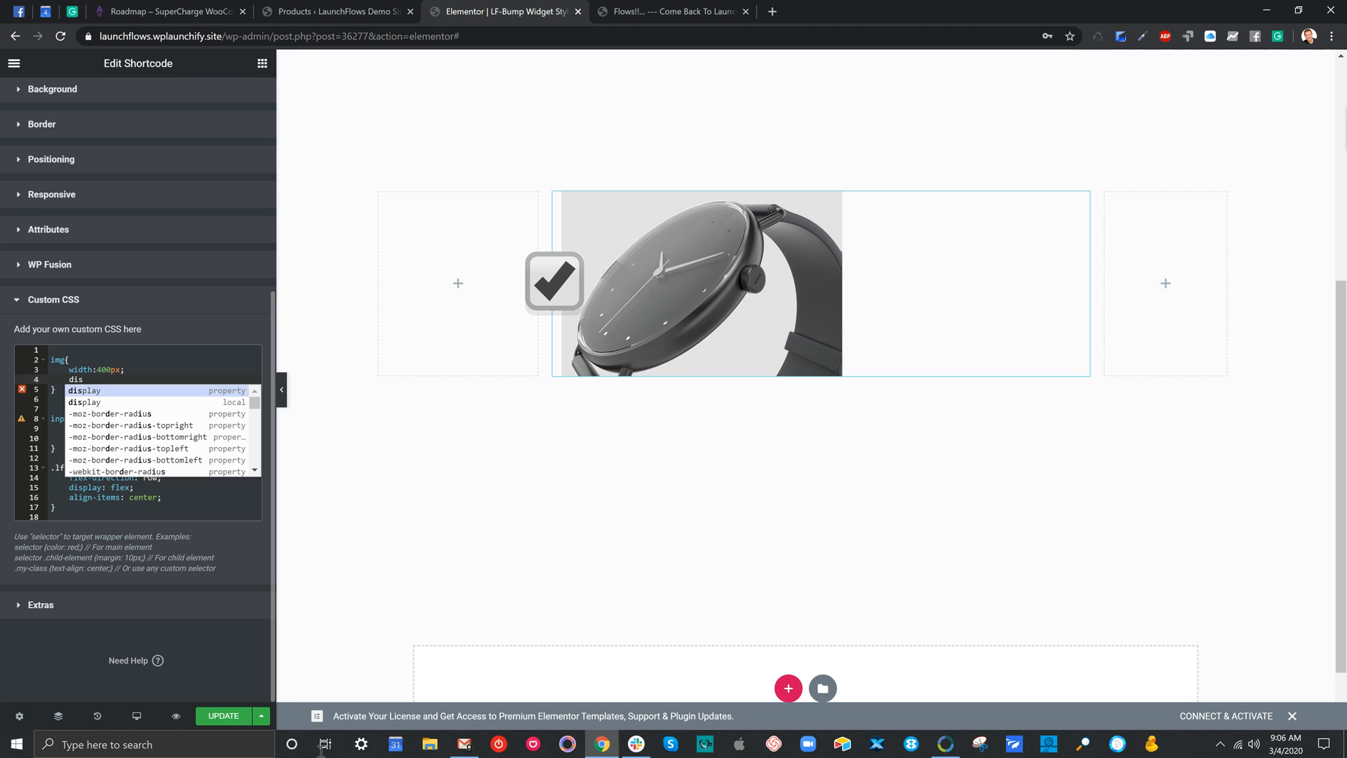
{"action": "key", "text": "Return"}
{"action": "type", "text": "none"}
{"action": "key", "text": "Return"}
{"action": "type", "text": ";"}
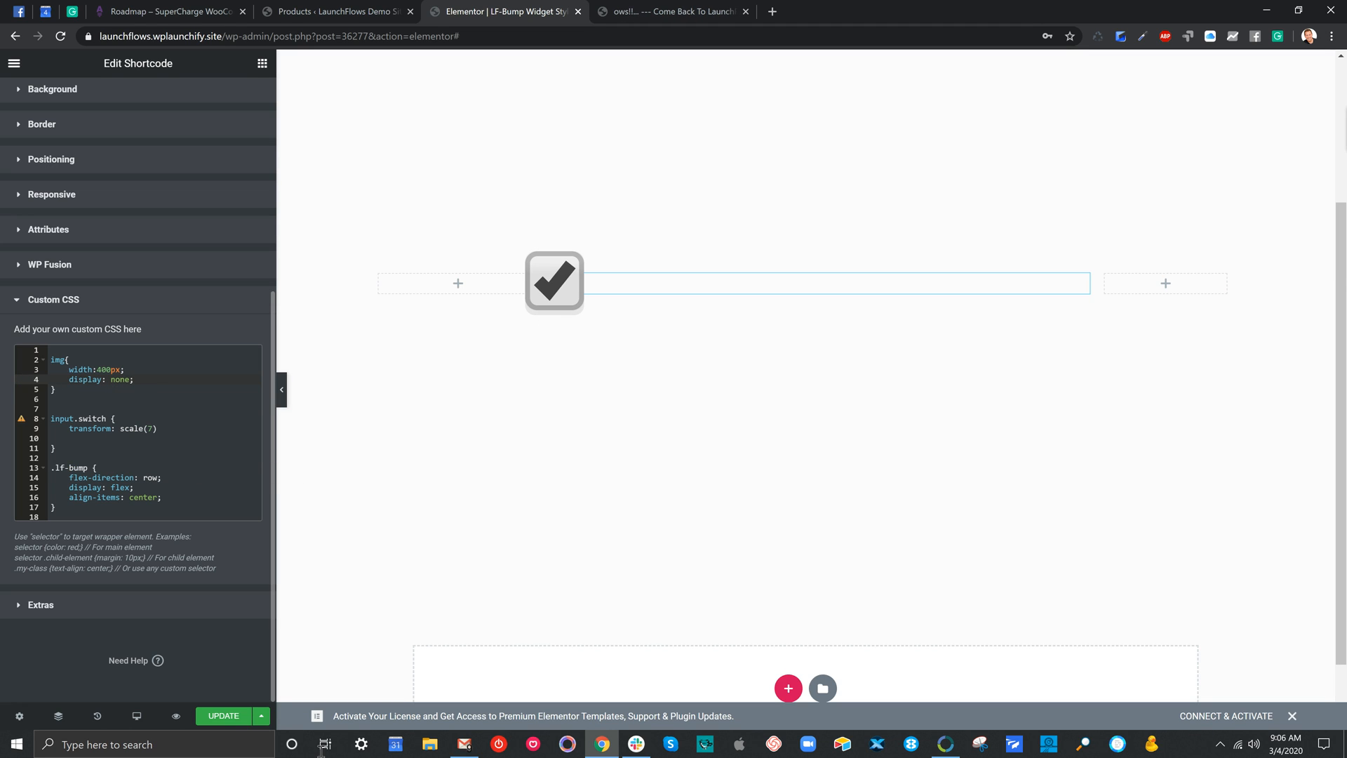
Delete the width declaration from the img rule and narrow the shortcode widget's column to fit just the checkbox
{"action": "left_click", "coordinate": [108, 369]}
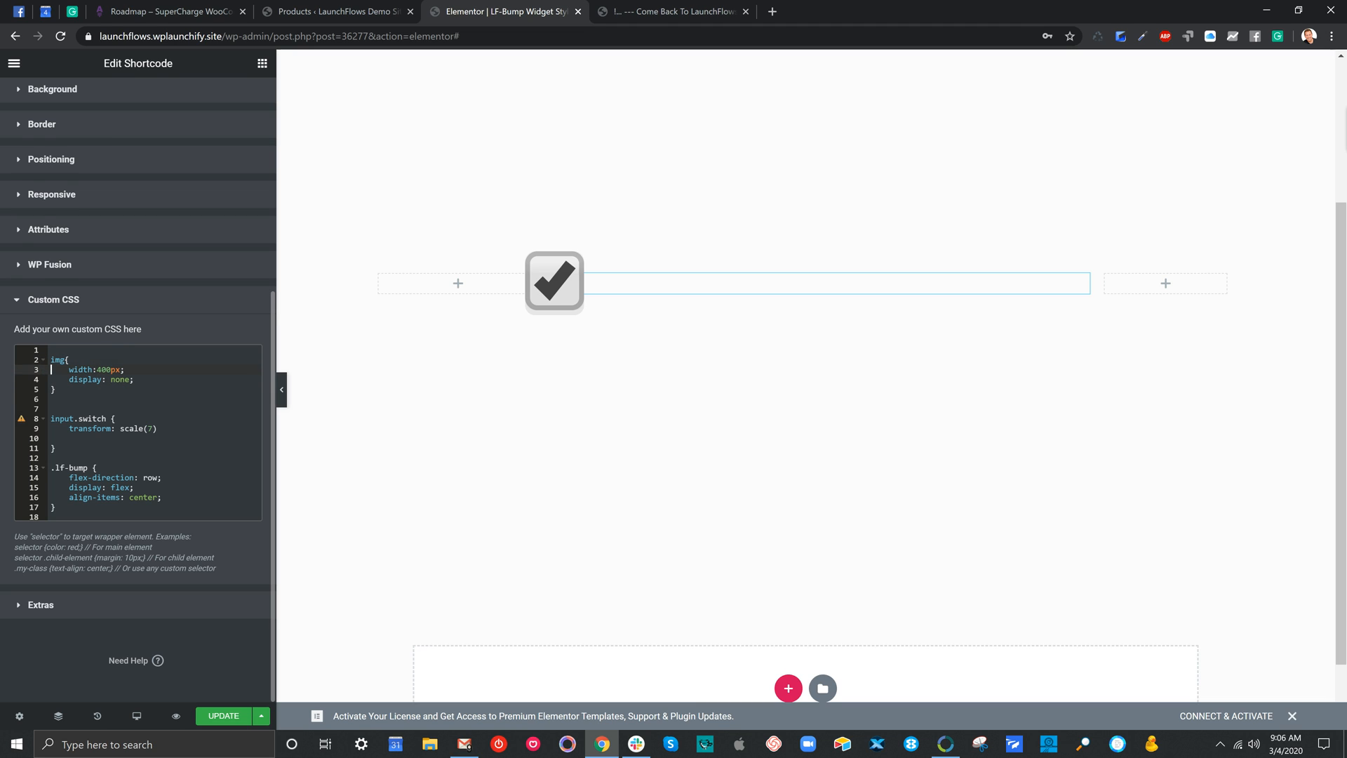
{"action": "key", "text": "shift+Down"}
{"action": "key", "text": "BackSpace"}
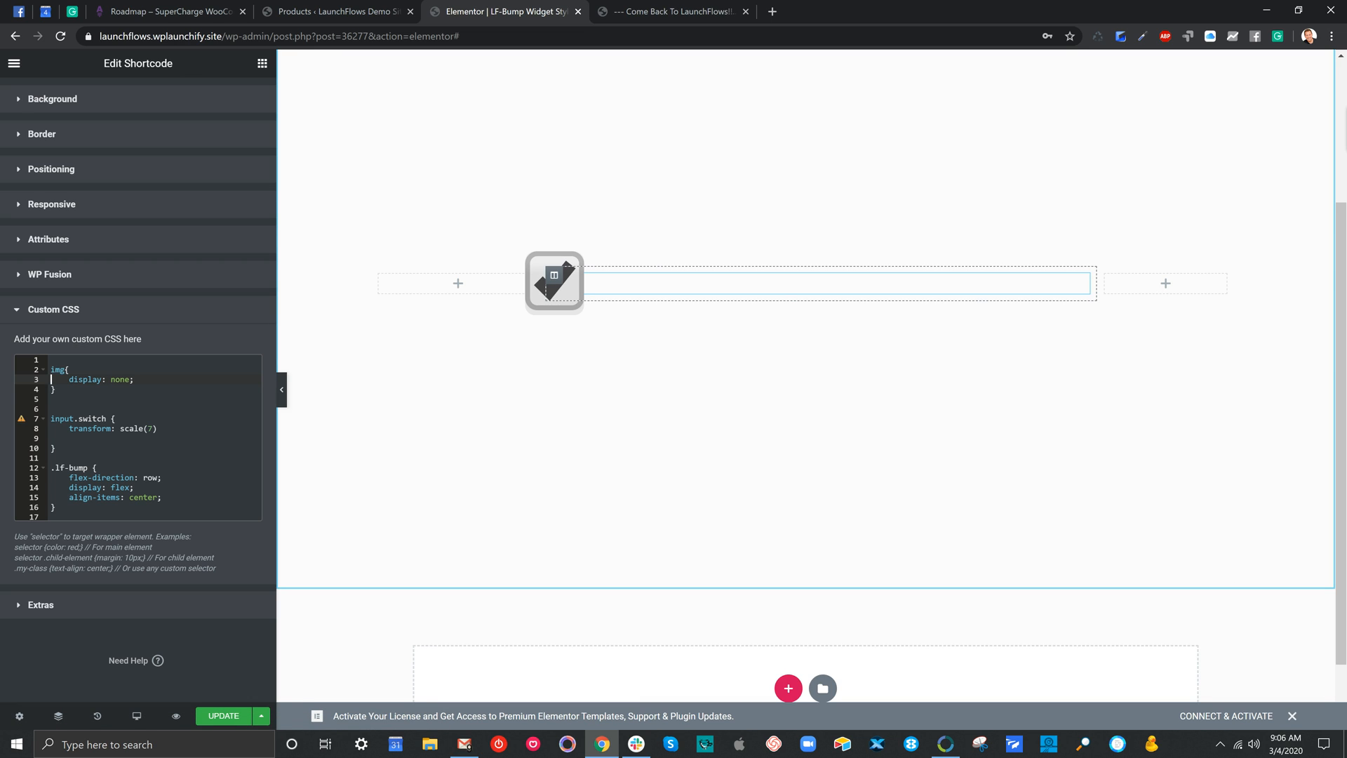
{"action": "left_click_drag", "start_coordinate": [1096, 284], "coordinate": [588, 289]}
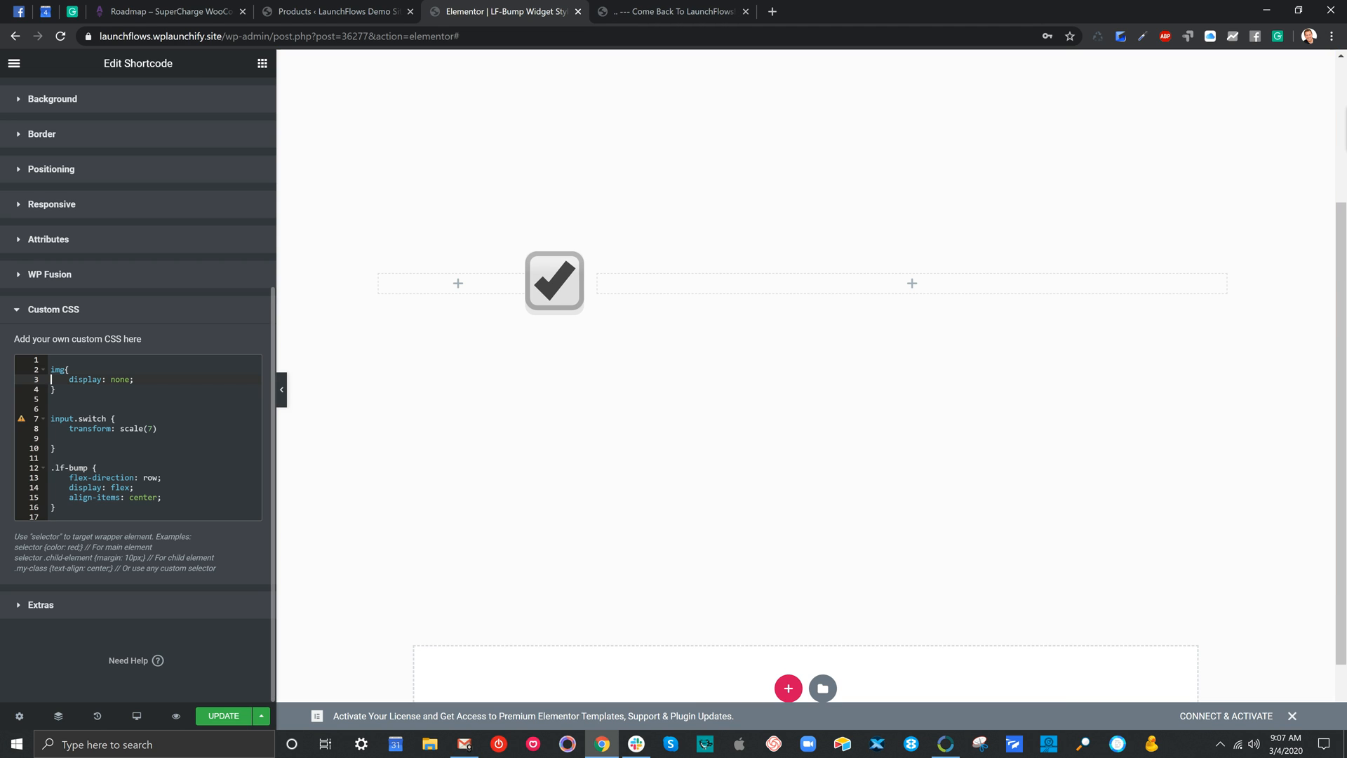
Try adding the attributes order=row image=yes direction=left after the product ID in the lf-bump shortcode
{"action": "left_click_drag", "start_coordinate": [52, 516], "coordinate": [49, 367]}
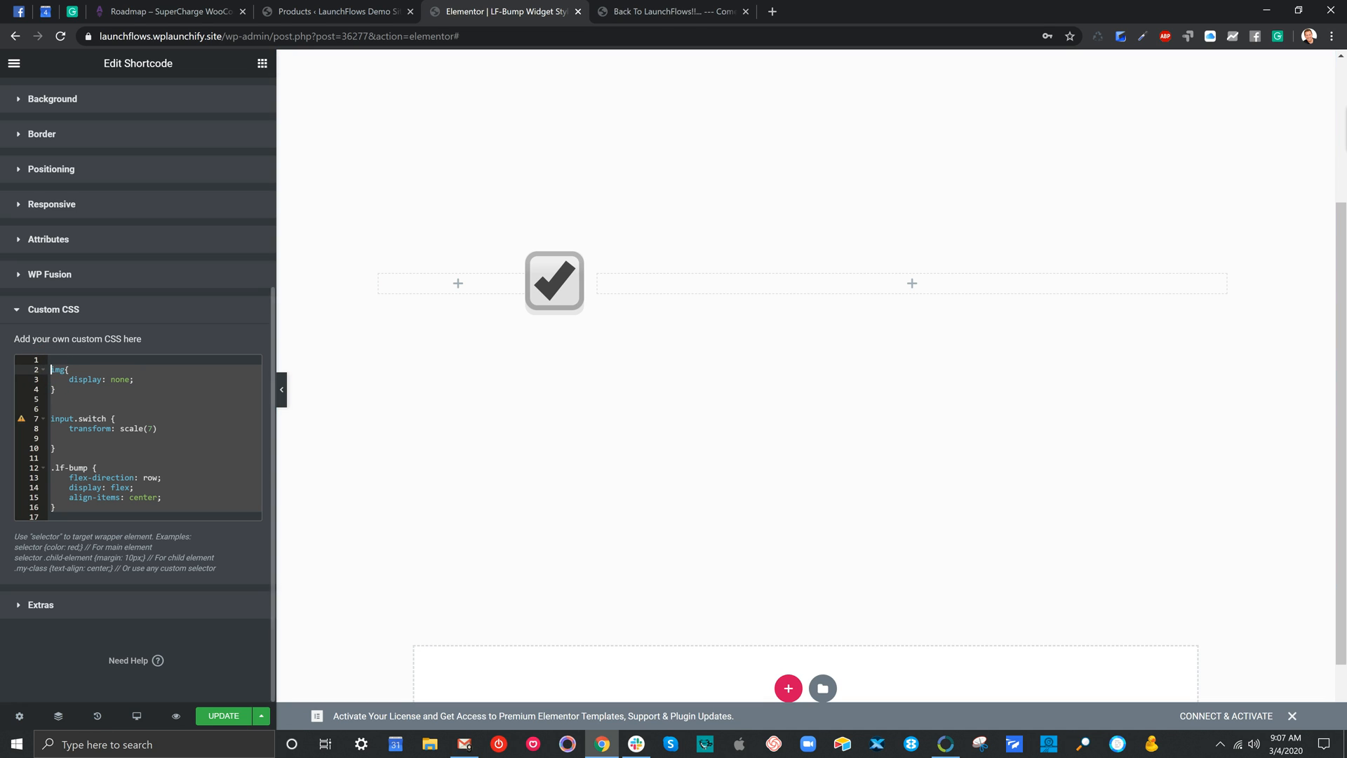
{"action": "scroll", "coordinate": [140, 281], "scroll_direction": "up", "scroll_amount": 5}
{"action": "left_click", "coordinate": [59, 97]}
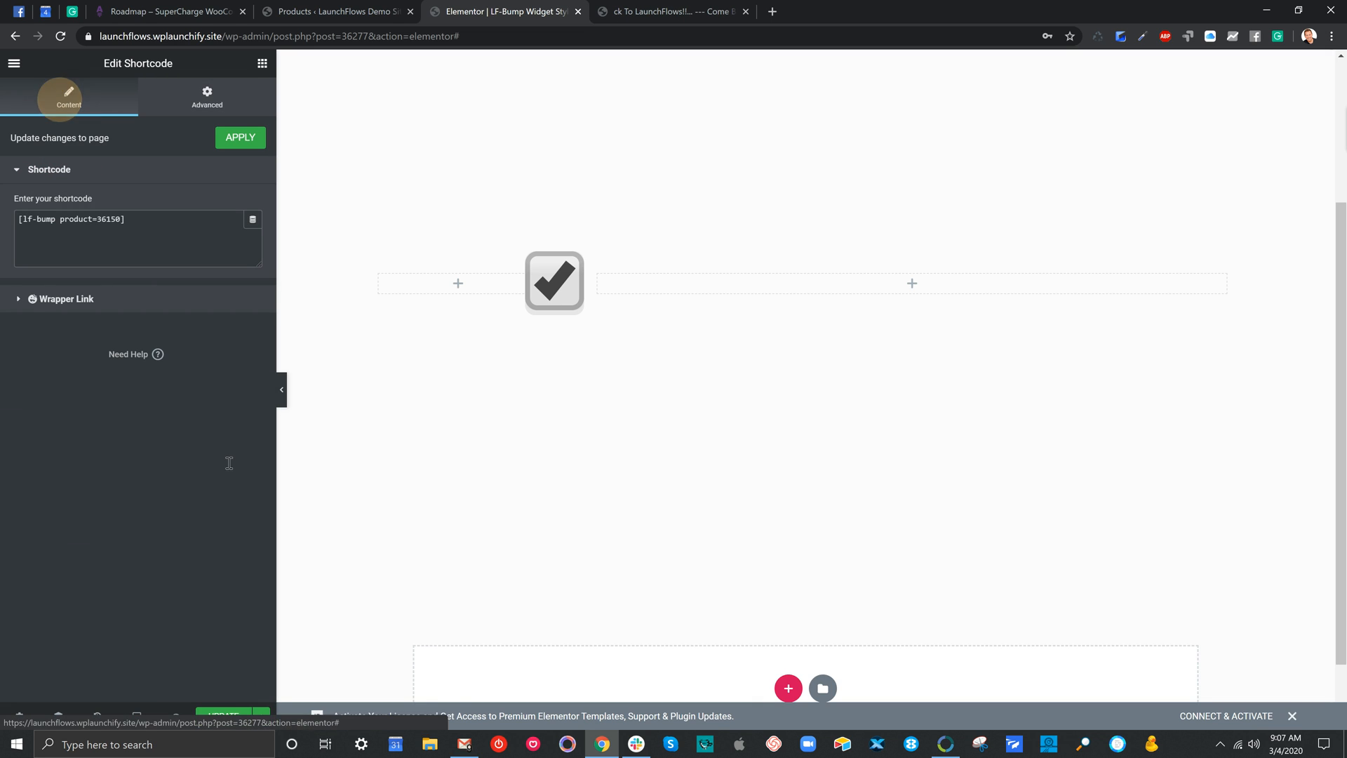
{"action": "left_click", "coordinate": [121, 219]}
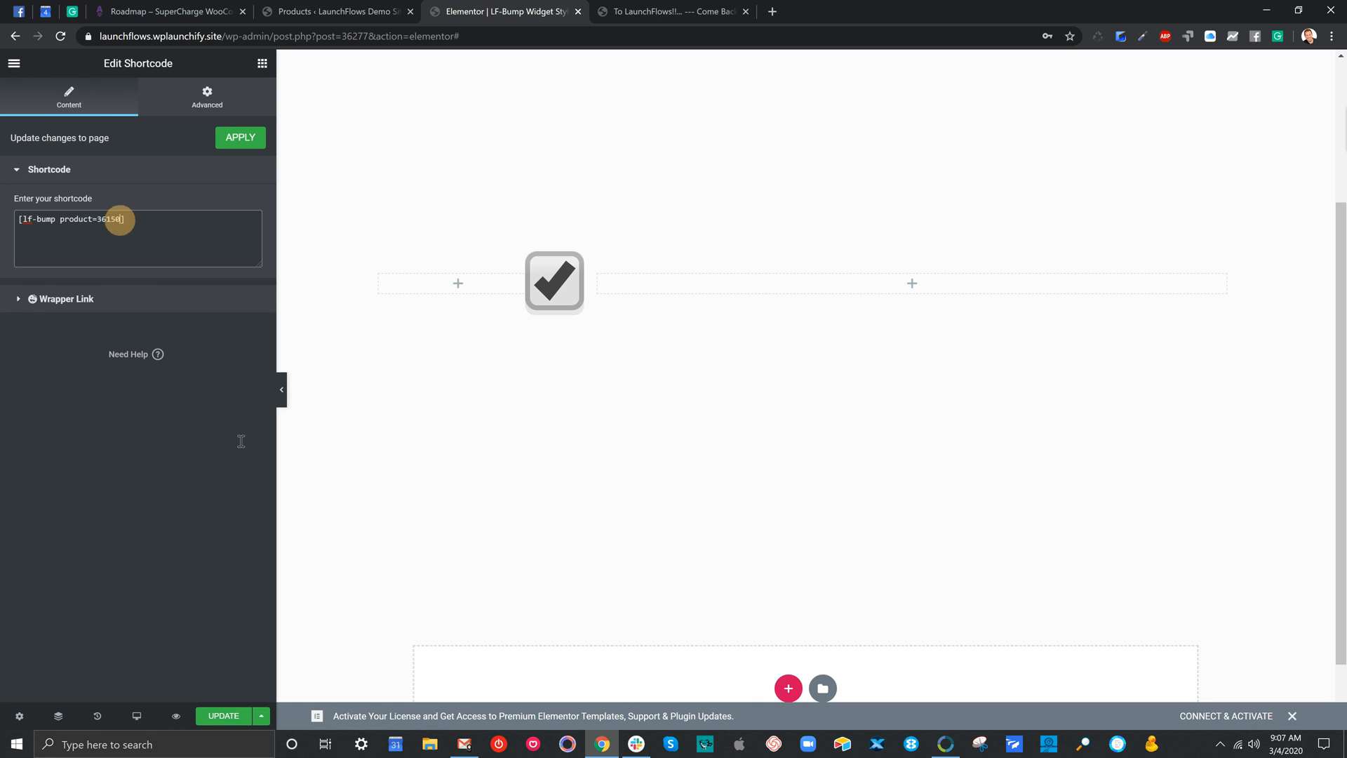
{"action": "type", "text": "order=row"}
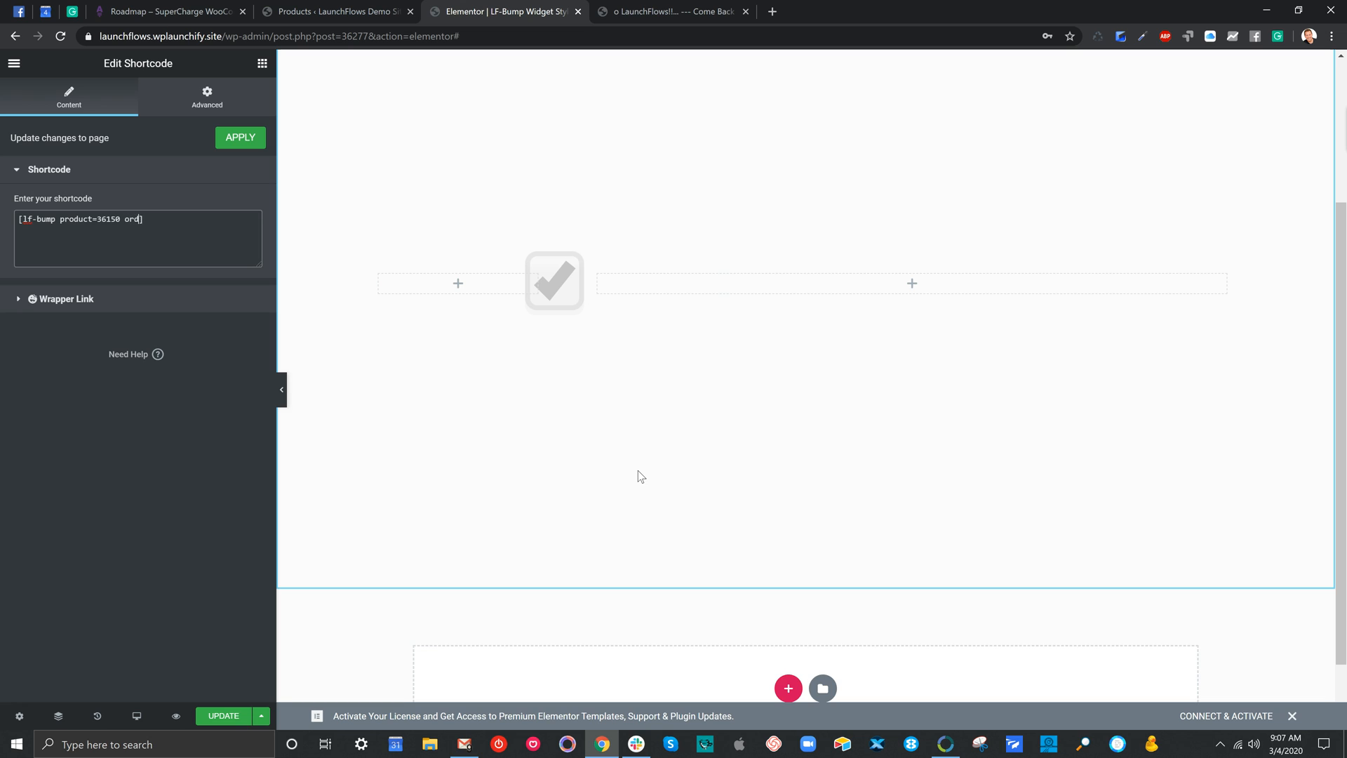
{"action": "type", "text": " image=yes direction"}
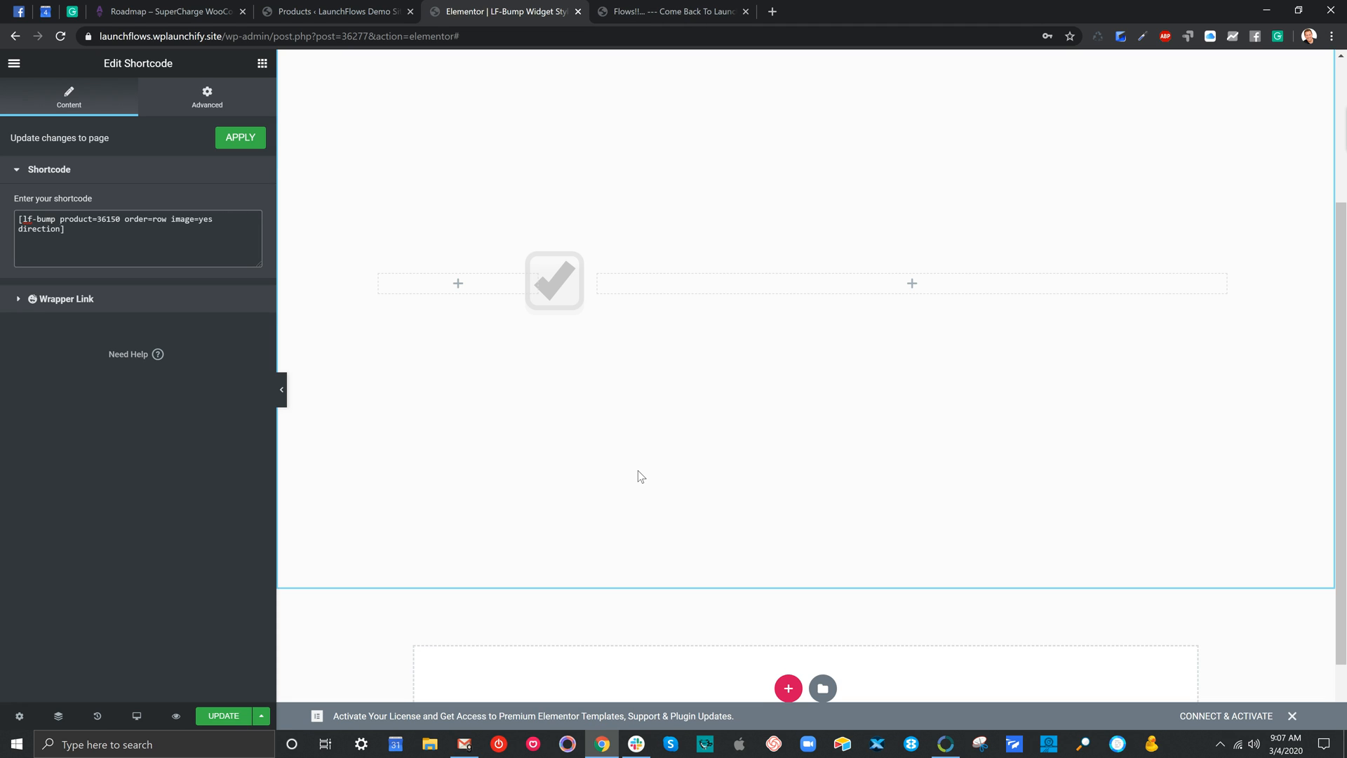
{"action": "type", "text": "=left"}
Remove the order, image and direction attributes from the lf-bump shortcode, keeping only the product attribute
{"action": "key", "text": "ctrl+shift+Home"}
{"action": "key", "text": "shift+Right"}
{"action": "key", "text": "shift+Right"}
{"action": "key", "text": "shift+Right"}
{"action": "key", "text": "shift+Right"}
{"action": "key", "text": "shift+Right"}
{"action": "key", "text": "shift+Right"}
{"action": "key", "text": "shift+Right"}
{"action": "key", "text": "shift+Right"}
{"action": "key", "text": "shift+Right"}
{"action": "key", "text": "shift+Right"}
{"action": "key", "text": "shift+Right"}
{"action": "key", "text": "shift+Right"}
{"action": "key", "text": "shift+Right"}
{"action": "key", "text": "shift+Right"}
{"action": "key", "text": "shift+Right"}
{"action": "key", "text": "shift+Right"}
{"action": "key", "text": "shift+Right"}
{"action": "key", "text": "shift+Right"}
{"action": "key", "text": "shift+Right"}
{"action": "key", "text": "shift+Right"}
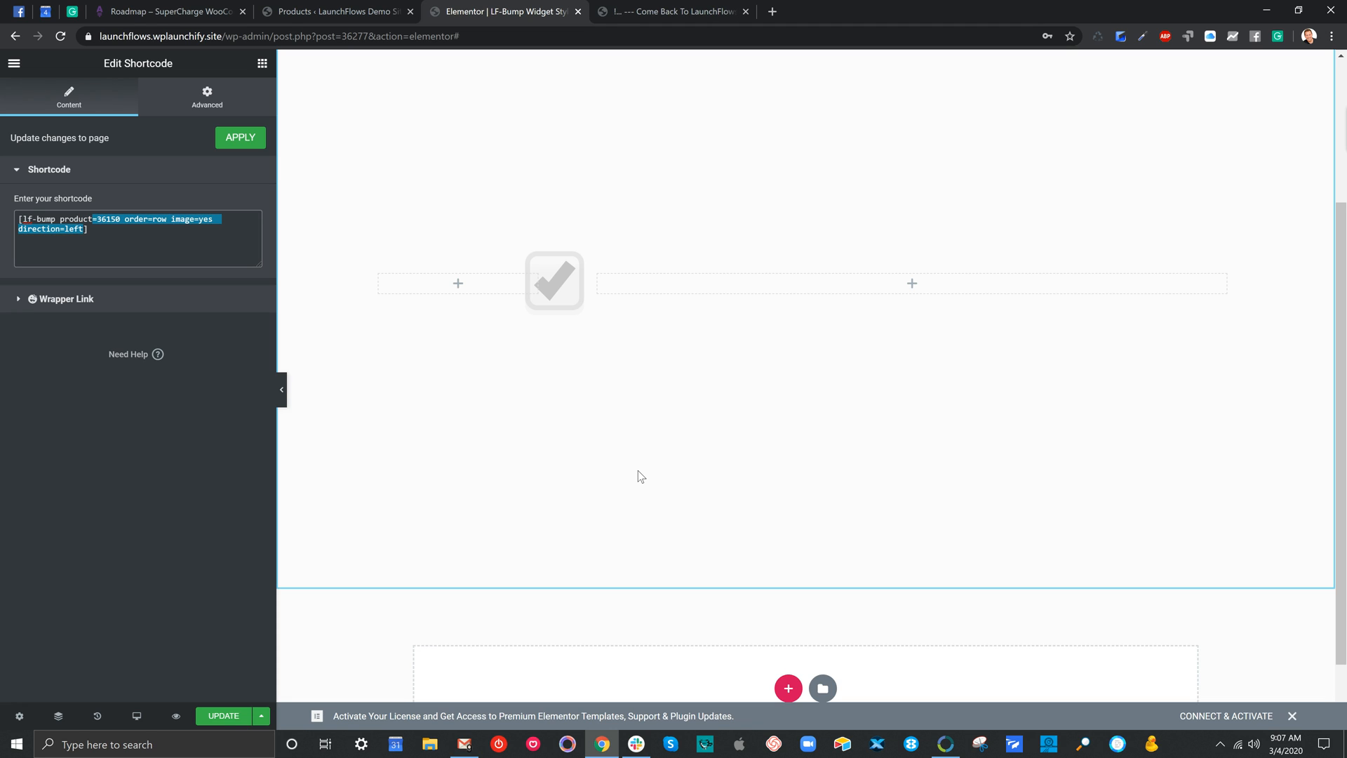
{"action": "key", "text": "BackSpace"}
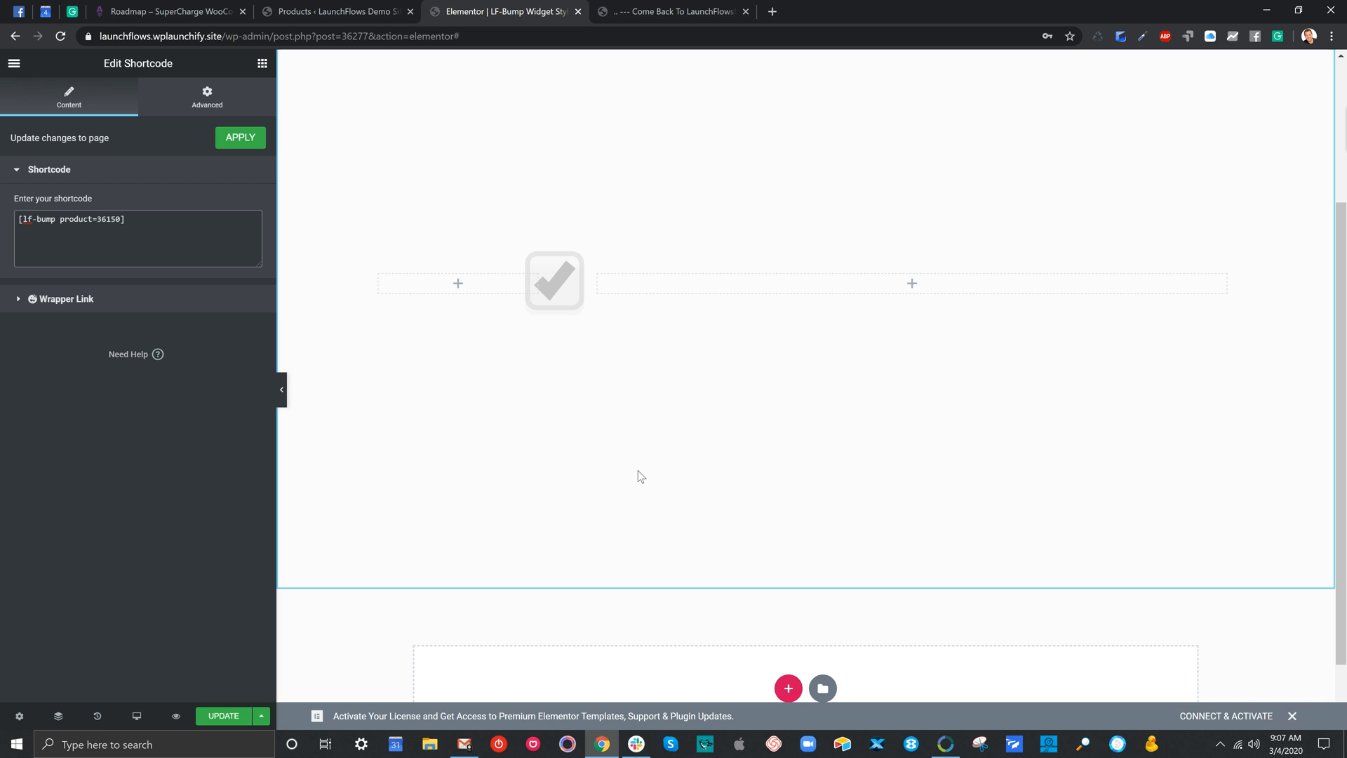
Reopen the widget's custom CSS, try a scale of 4 in the input.switch rule and set it to scale(2)
{"action": "left_click", "coordinate": [207, 95]}
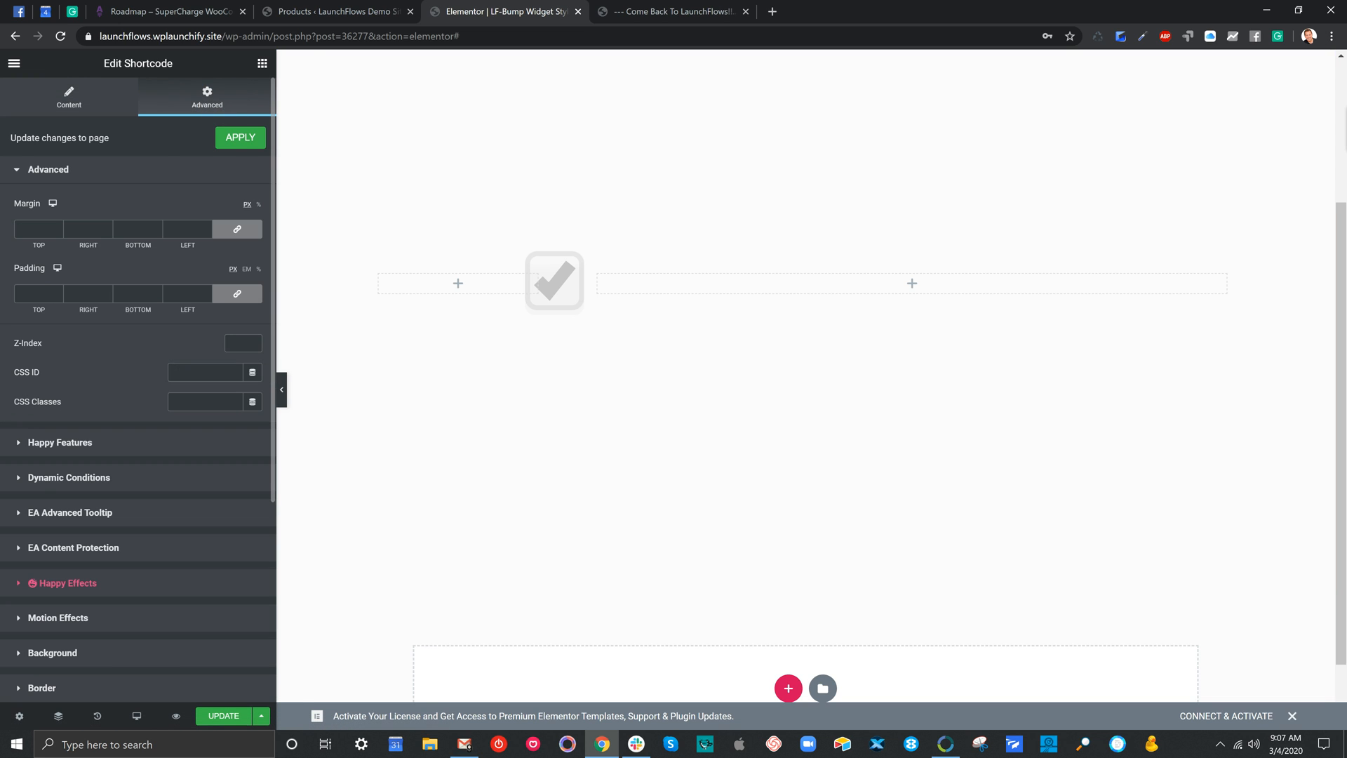
{"action": "scroll", "coordinate": [138, 379], "scroll_direction": "down", "scroll_amount": 4}
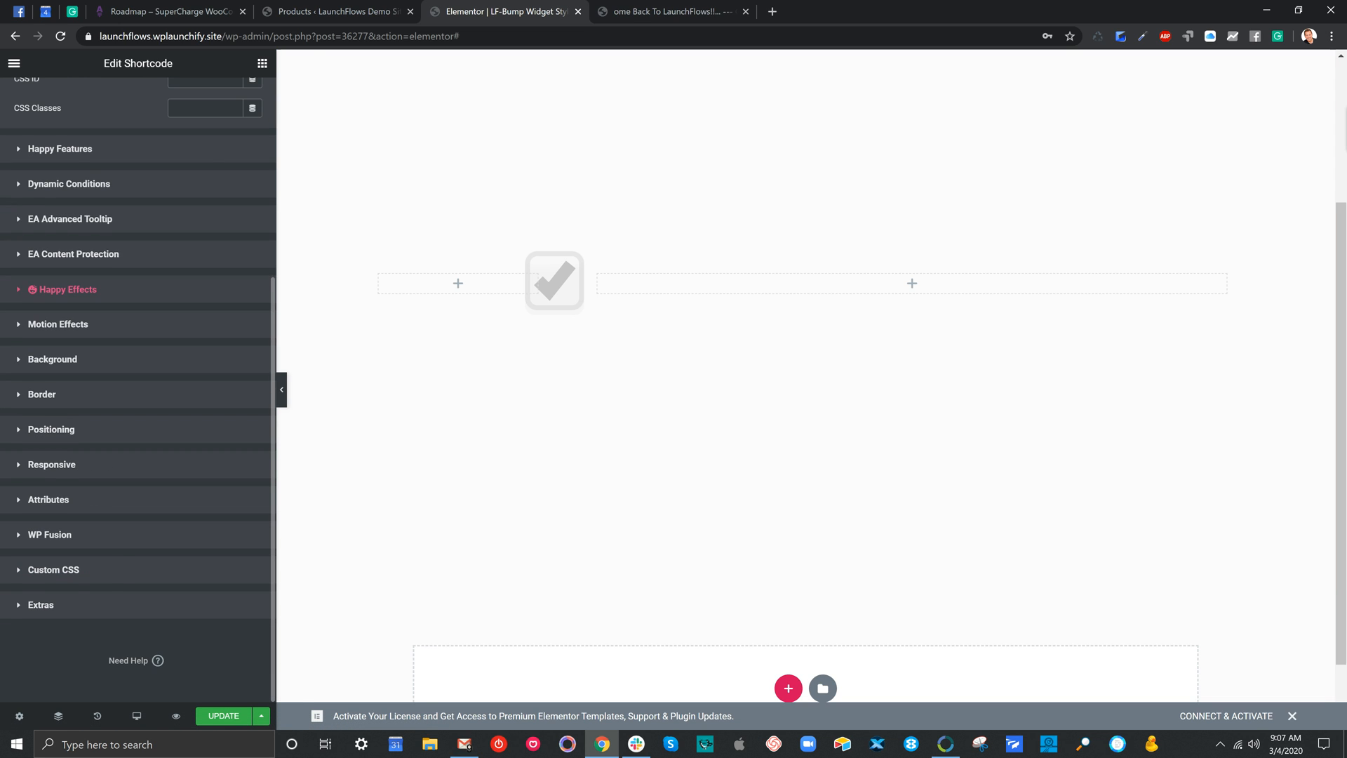
{"action": "left_click", "coordinate": [103, 570]}
{"action": "scroll", "coordinate": [104, 570], "scroll_direction": "down", "scroll_amount": 5}
{"action": "left_click_drag", "start_coordinate": [59, 516], "coordinate": [44, 367]}
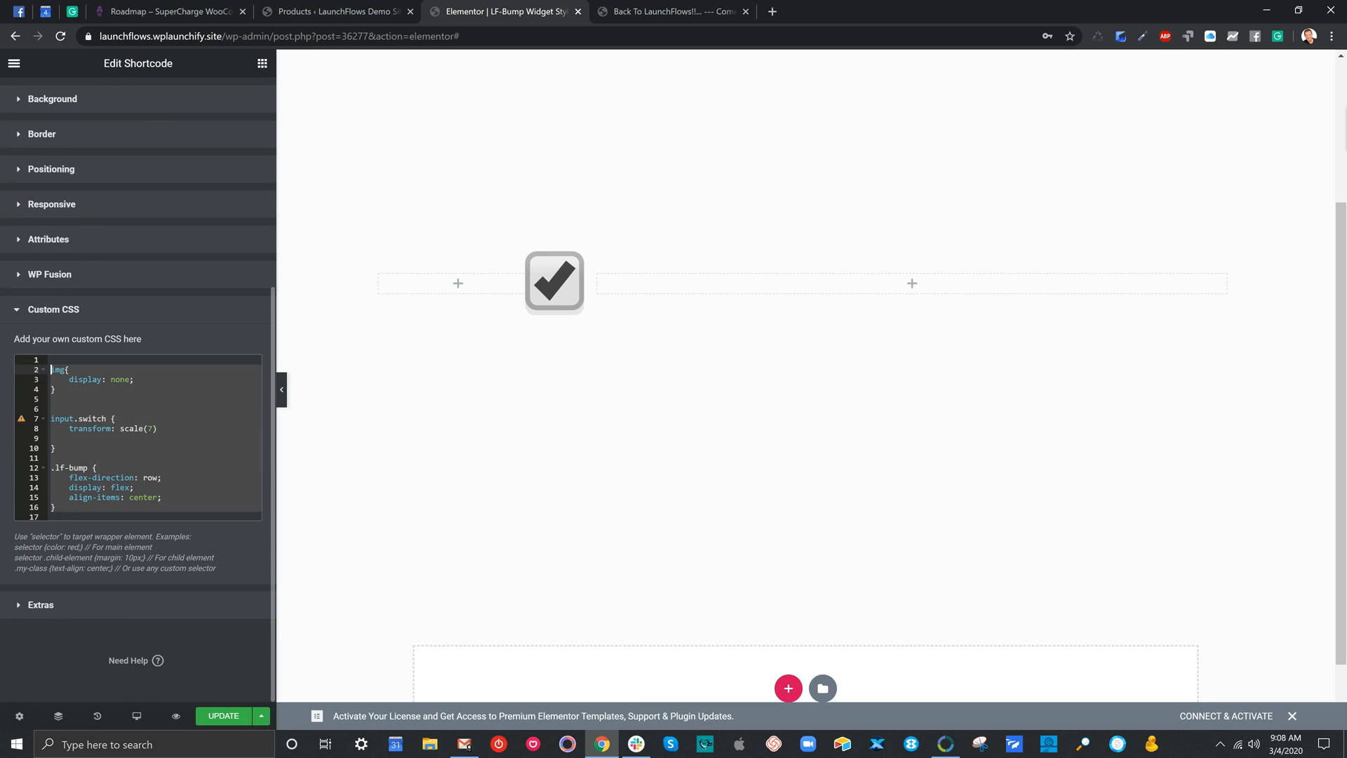
{"action": "left_click", "coordinate": [118, 435]}
{"action": "left_click_drag", "start_coordinate": [153, 428], "coordinate": [148, 429]}
{"action": "type", "text": "4"}
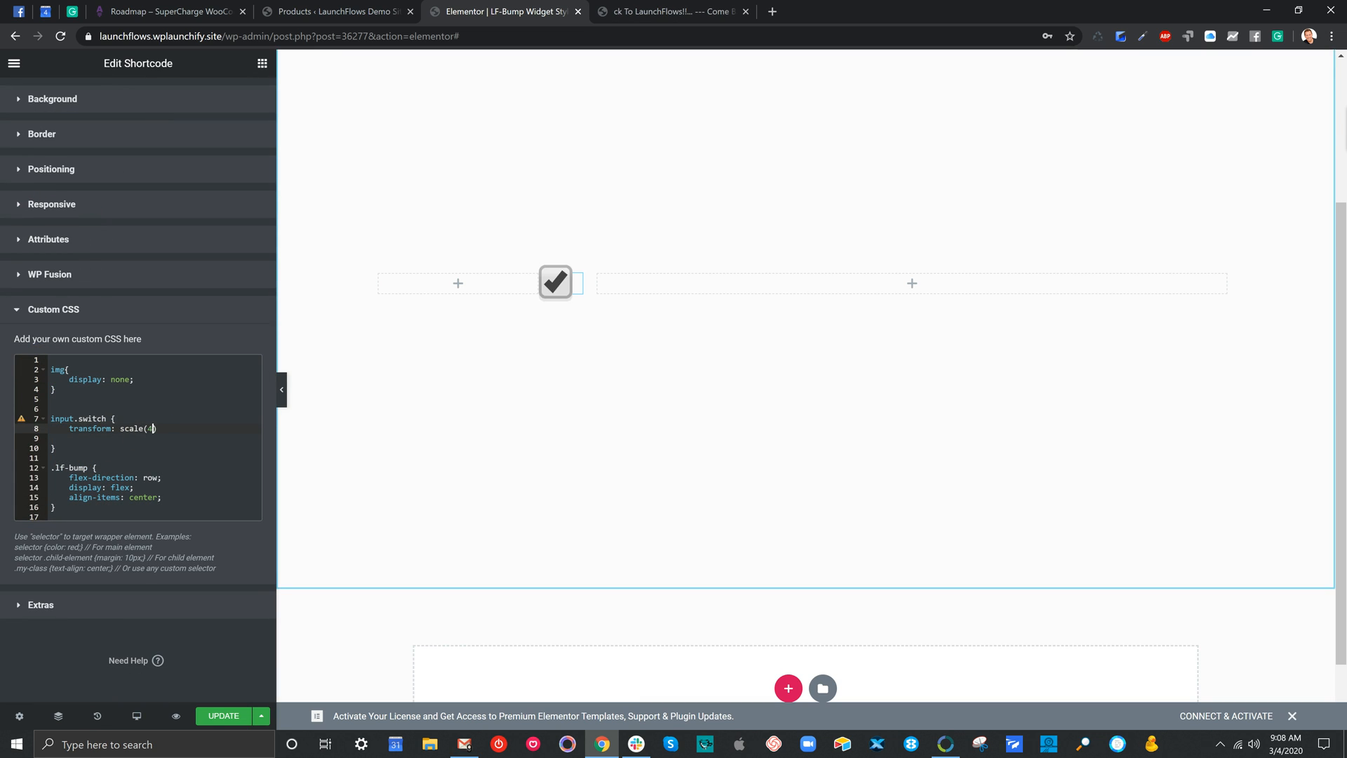
{"action": "key", "text": "BackSpace"}
{"action": "type", "text": "2"}
Set flex-direction to column in the .lf-bump rule of the custom CSS
{"action": "left_click", "coordinate": [158, 478]}
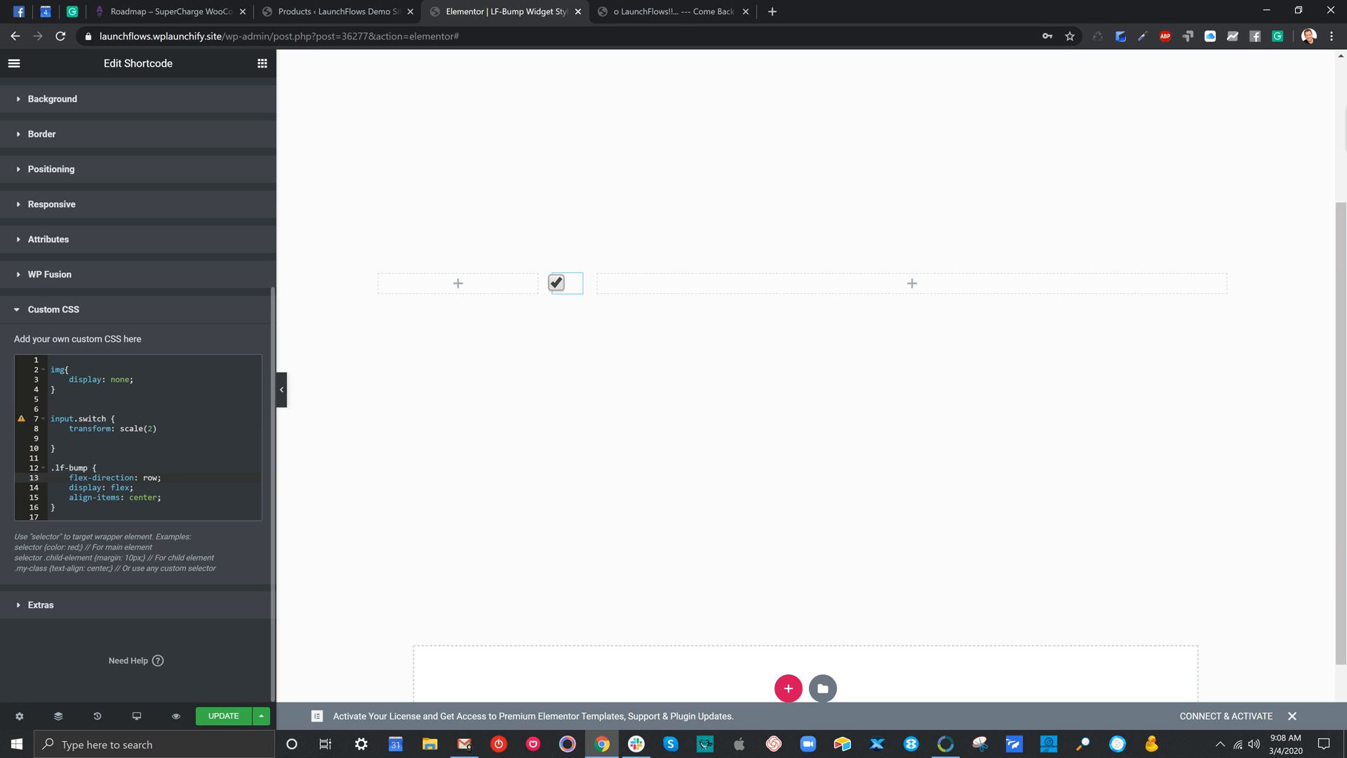
{"action": "key", "text": "BackSpace"}
{"action": "key", "text": "BackSpace"}
{"action": "key", "text": "BackSpace"}
{"action": "type", "text": "column"}
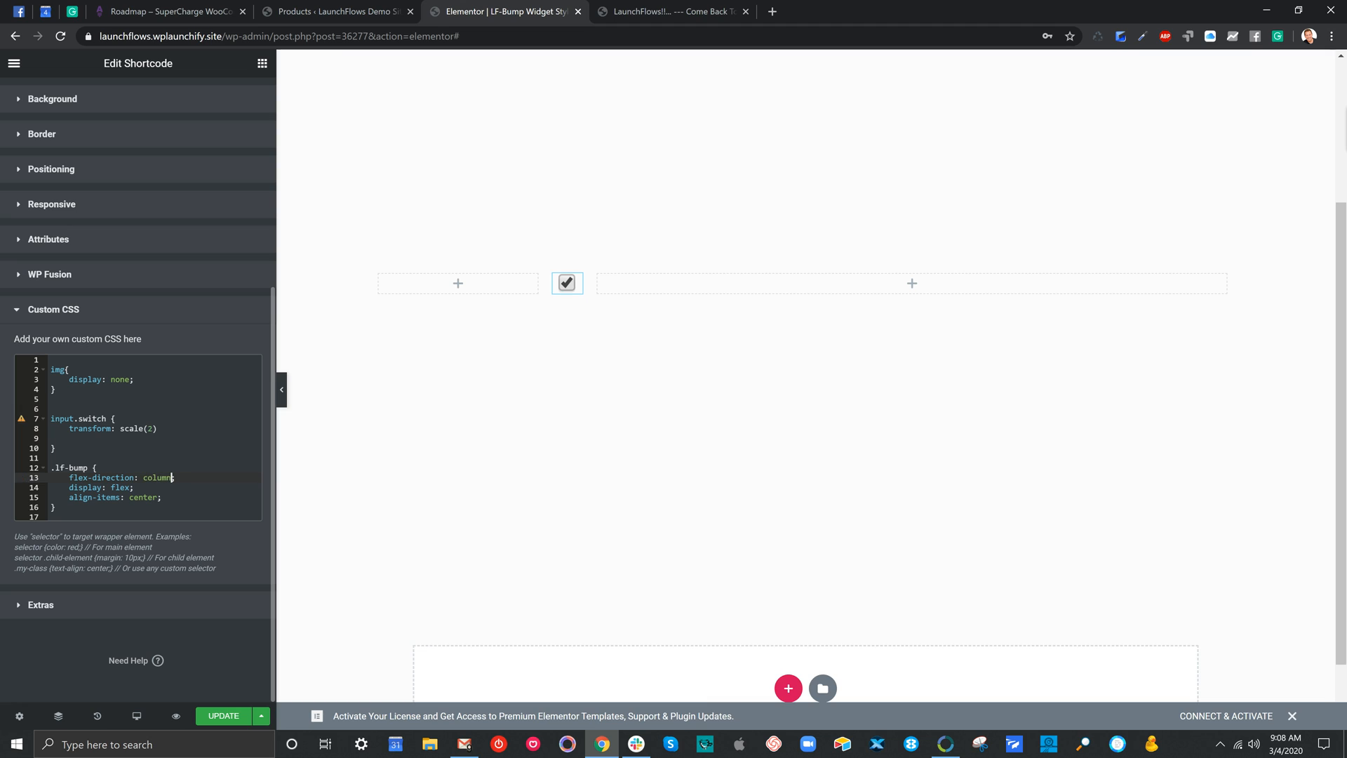